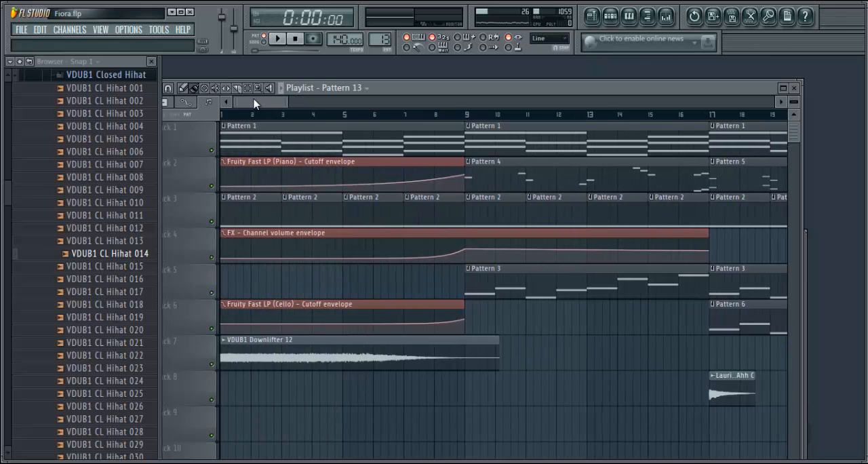
Zoom the playlist out to show the arrangement through bar 43 and reposition its window so the track names are in view
drag(289, 101, 292, 119)
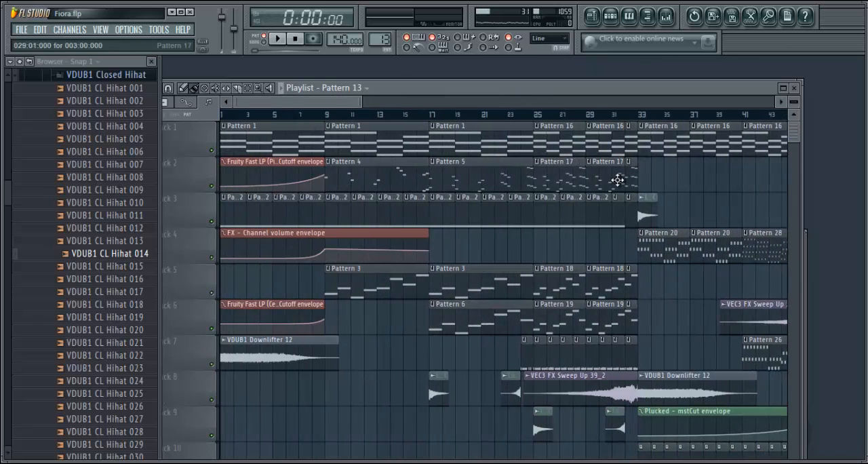
drag(796, 136, 774, 102)
drag(330, 101, 262, 112)
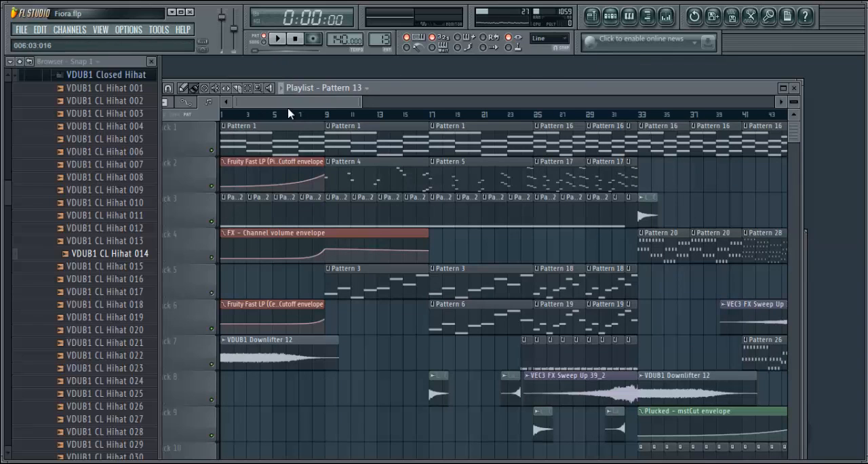
drag(286, 105, 262, 103)
mouse_move(337, 102)
mouse_down()
mouse_move(346, 101)
mouse_move(333, 99)
mouse_up()
drag(432, 89, 463, 70)
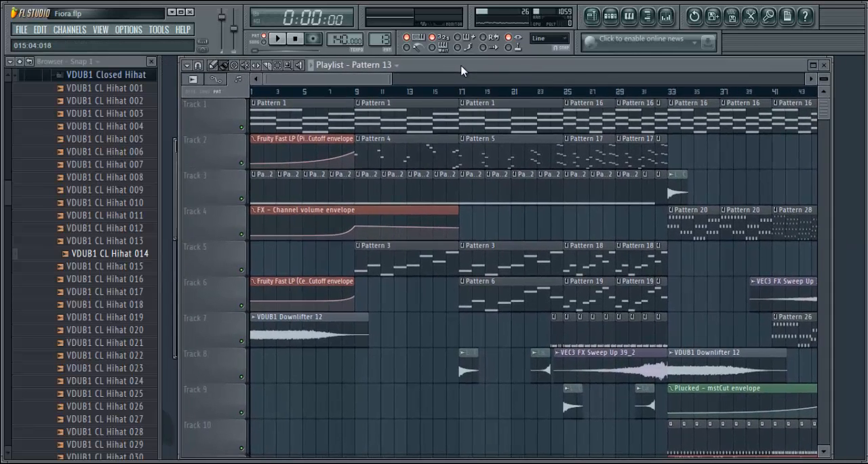
Inspect the Piano channel's Nexus instrument from Pattern 1's step sequencer, close its windows and look through the channel list
click(271, 109)
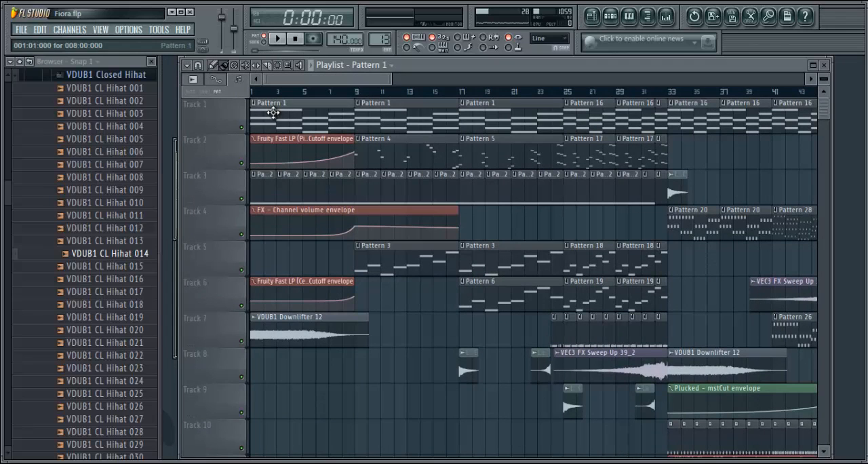
click(619, 22)
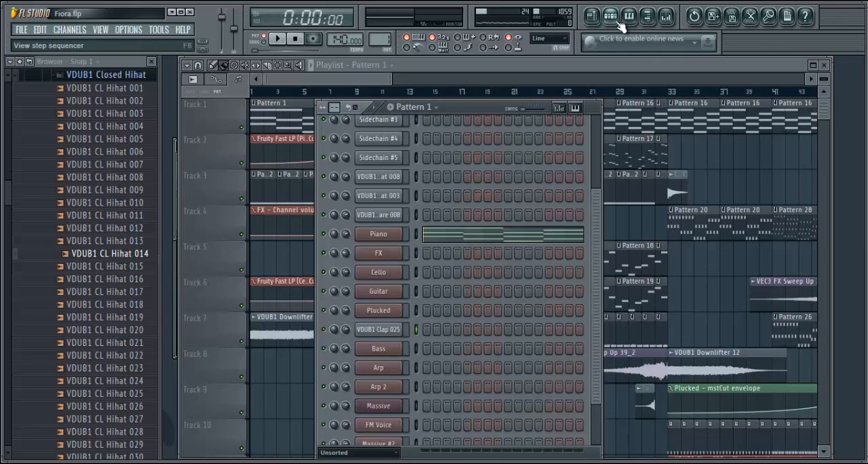
click(380, 238)
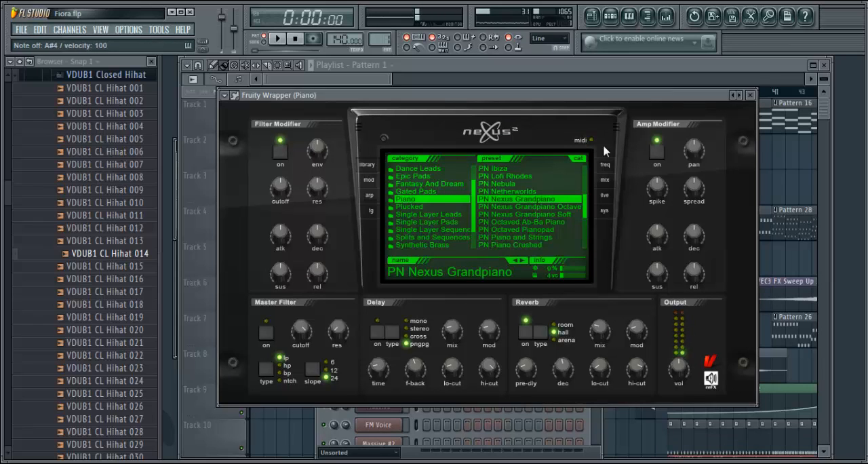
click(751, 95)
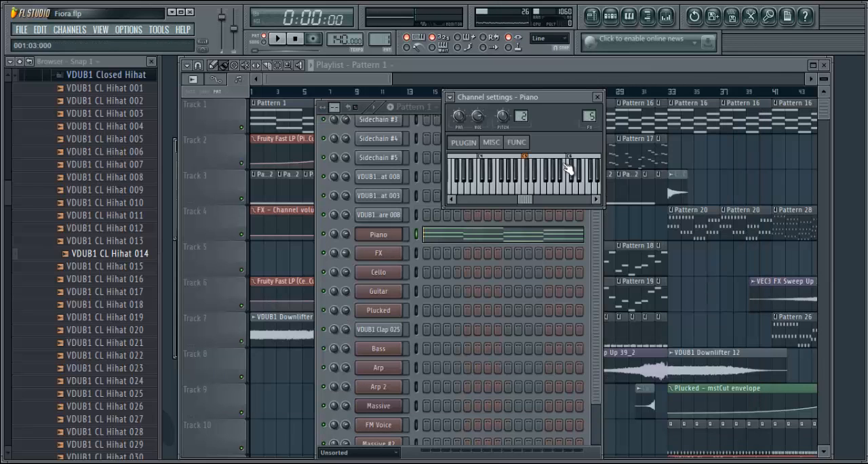
click(597, 97)
drag(595, 198, 595, 329)
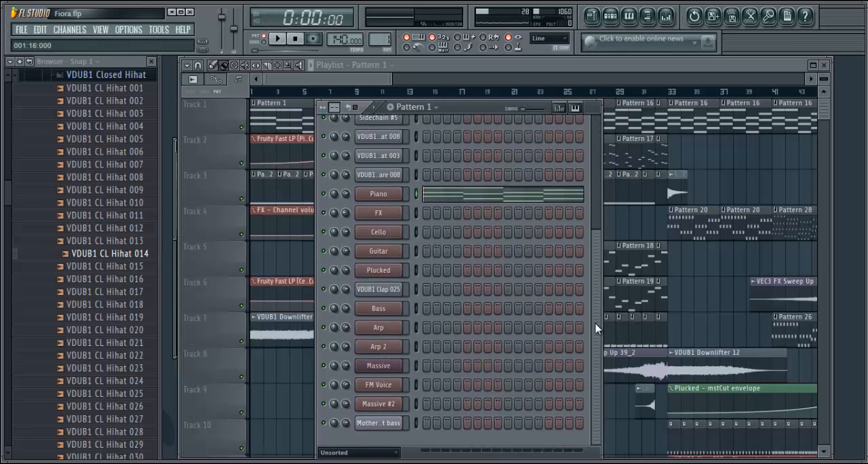
drag(596, 275, 601, 116)
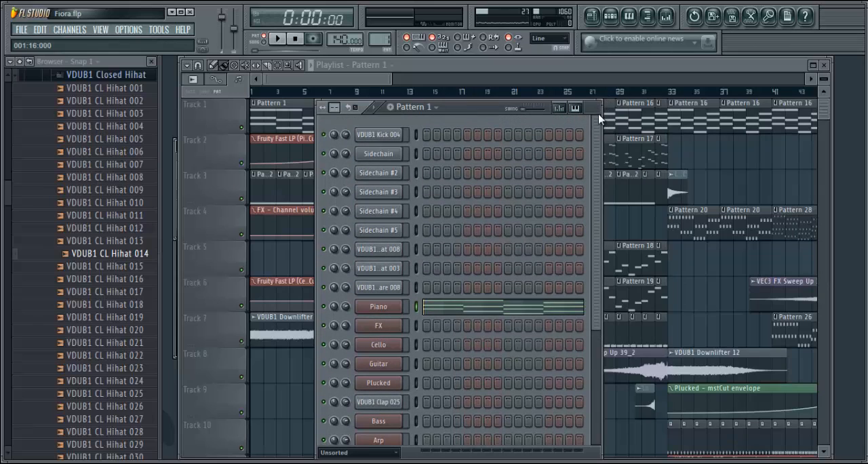
Examine the schematic.fsm effect on the Piano mixer track and close it
click(670, 19)
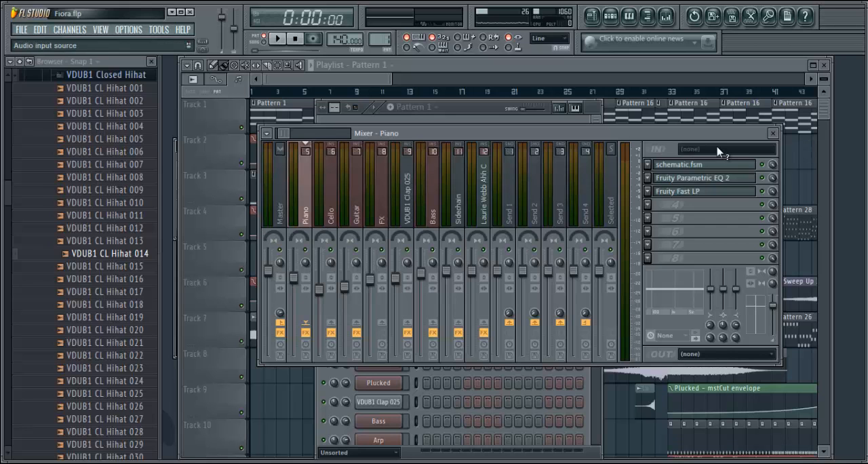
click(704, 165)
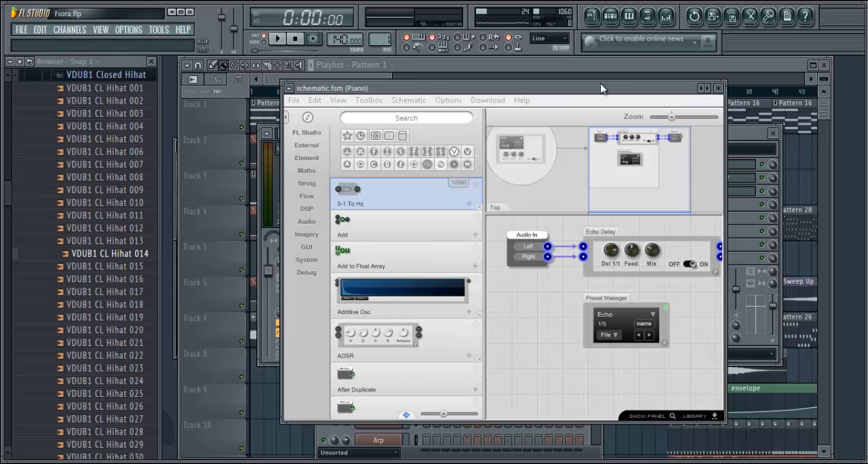
mouse_move(601, 87)
mouse_down()
mouse_move(458, 69)
mouse_move(587, 90)
mouse_move(489, 90)
mouse_move(486, 65)
mouse_move(475, 68)
mouse_move(546, 86)
mouse_move(512, 88)
mouse_move(523, 54)
mouse_move(514, 51)
mouse_move(508, 74)
mouse_move(494, 79)
mouse_move(622, 103)
mouse_move(601, 87)
mouse_move(619, 91)
mouse_move(601, 92)
mouse_up()
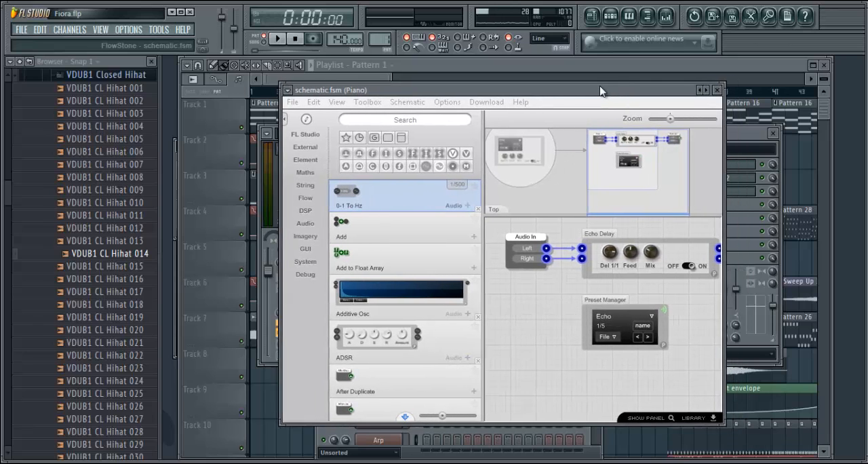
click(717, 90)
Examine the Fruity Parametric EQ 2 and Fruity Fast LP effects on the Piano mixer track
drag(718, 132, 727, 103)
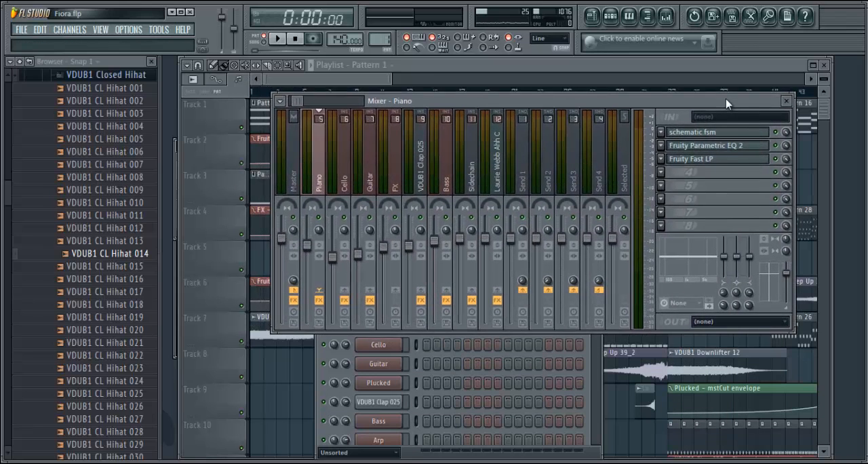
click(711, 148)
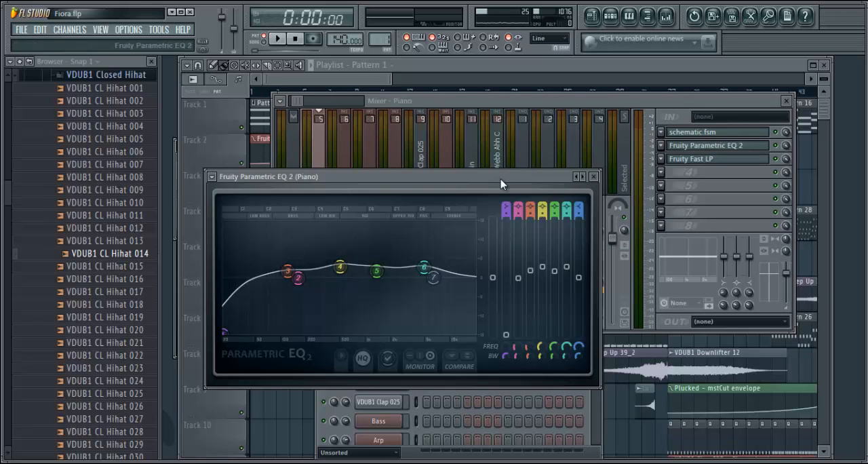
mouse_move(500, 179)
mouse_down()
mouse_move(549, 149)
mouse_move(509, 166)
mouse_up()
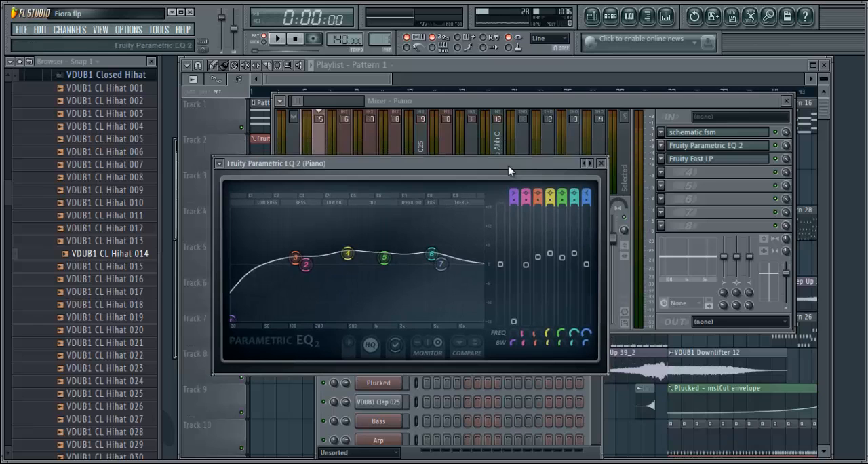
click(729, 163)
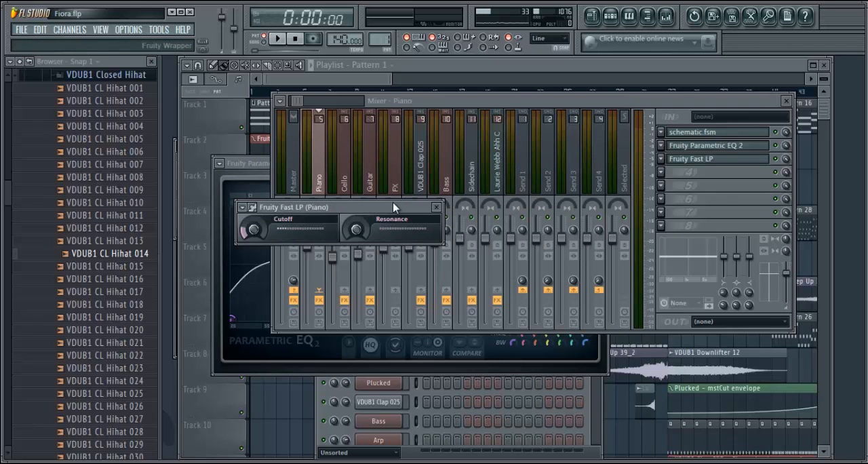
Select Pattern 2 in the playlist and open its FX channel notes in the piano roll
click(356, 83)
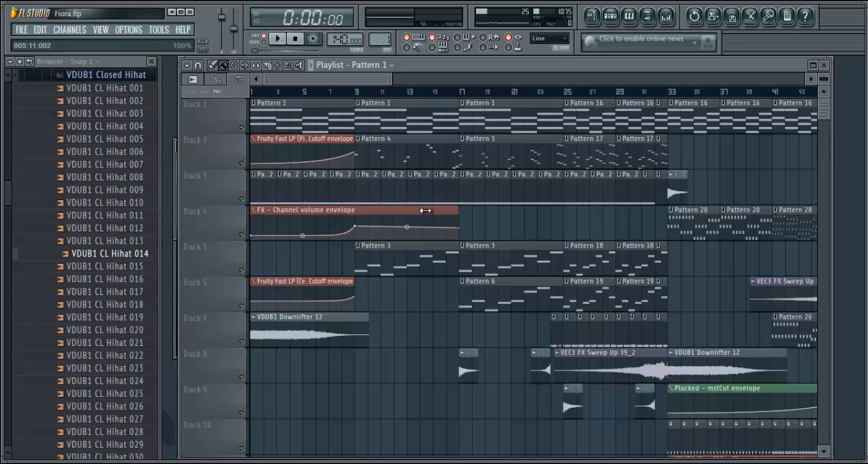
click(261, 182)
click(594, 18)
click(609, 19)
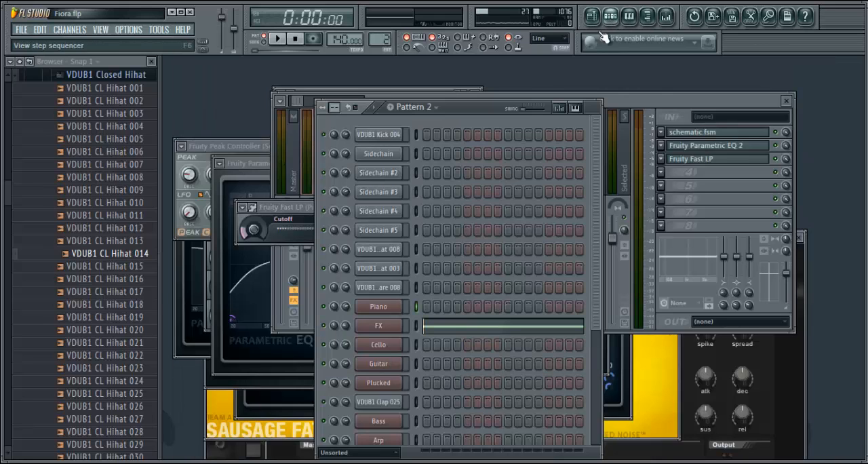
right_click(407, 332)
click(409, 289)
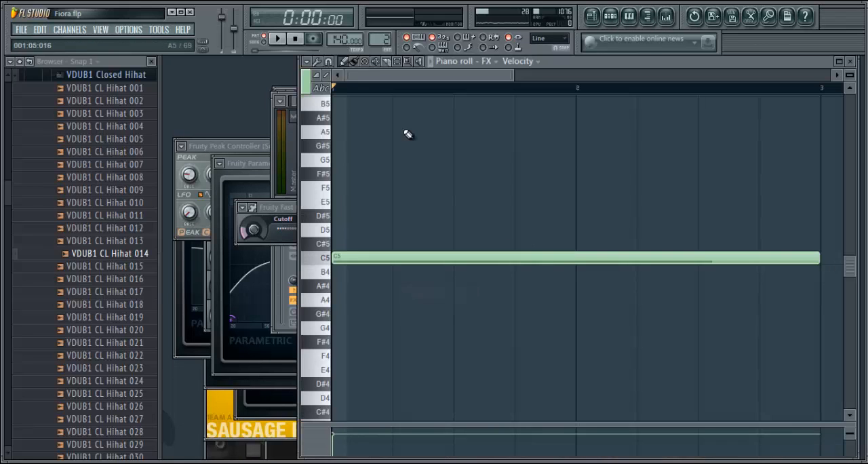
Play Pattern 2's FX note and stop the playback
click(279, 40)
drag(399, 76, 371, 81)
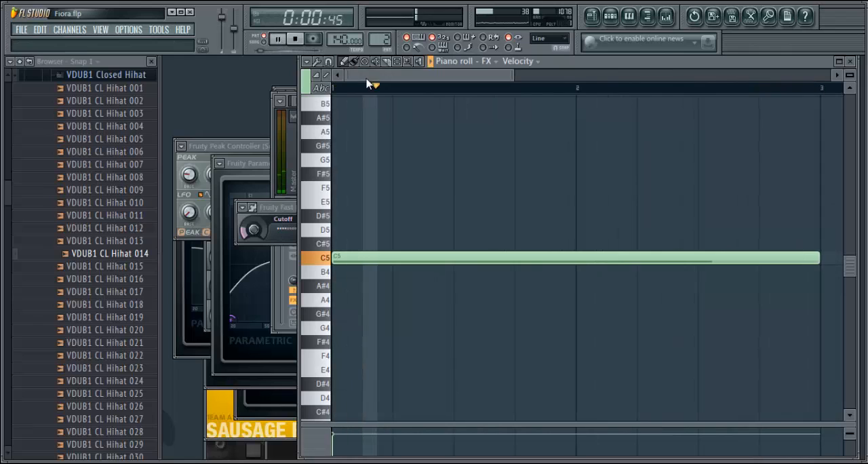
key(space)
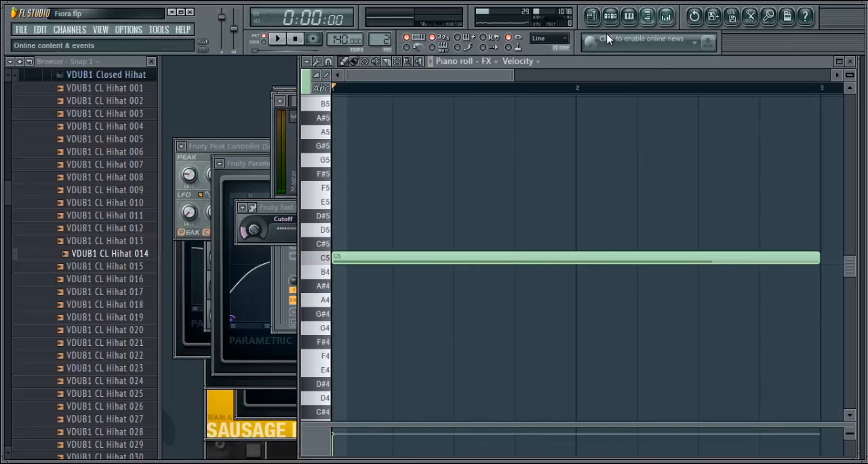
Select the VDUB1 Downlifter 12 clip on Track 7 in the playlist and show its channel in the step sequencer
click(611, 17)
click(599, 18)
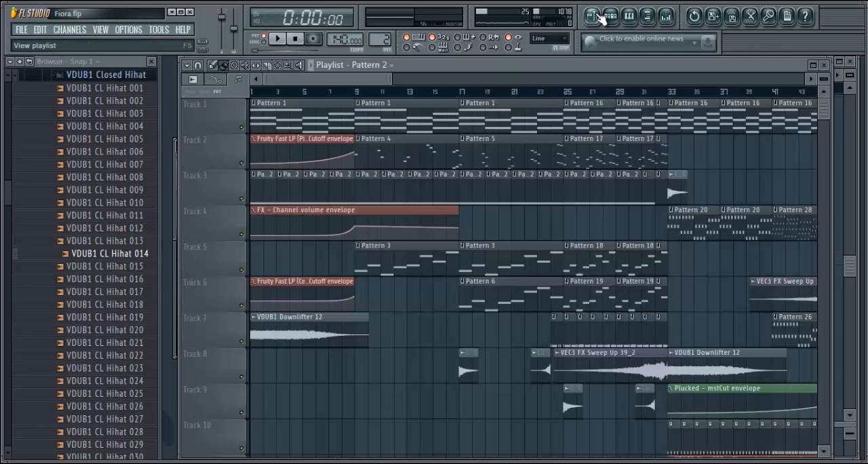
click(299, 316)
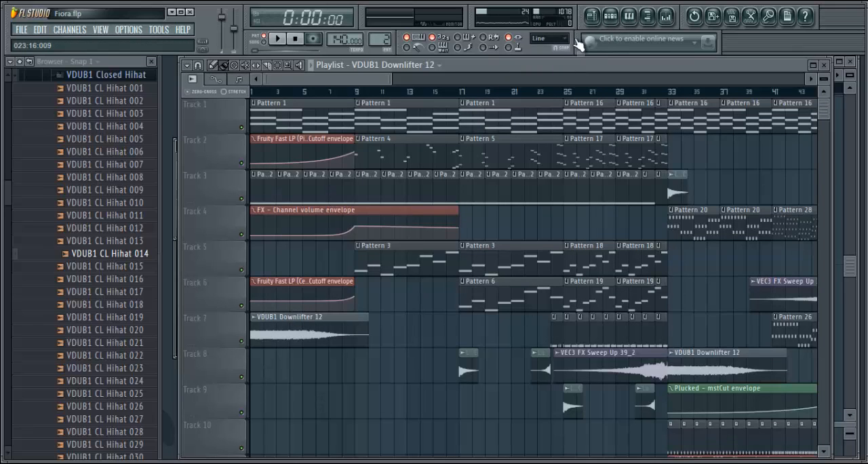
click(610, 18)
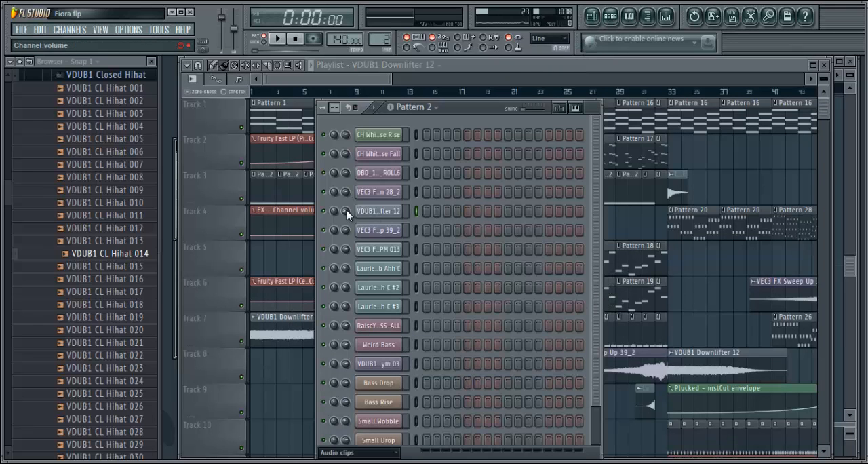
Play the arrangement's intro from bar 1 in song mode and stop the playback
click(295, 80)
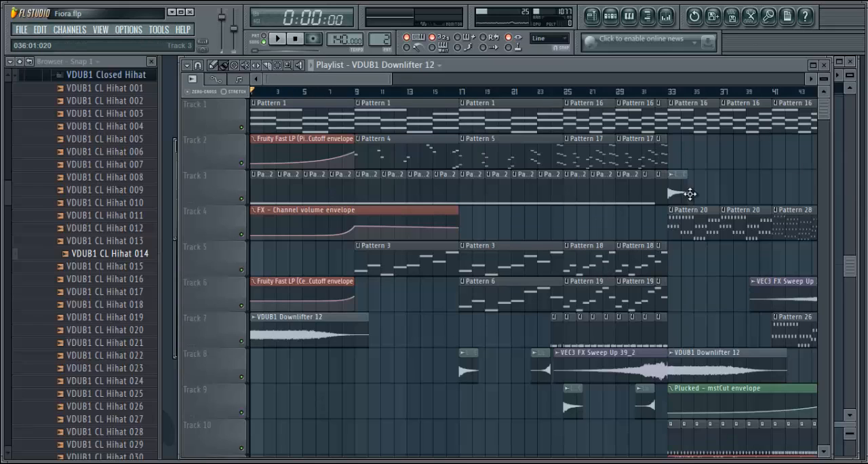
click(278, 40)
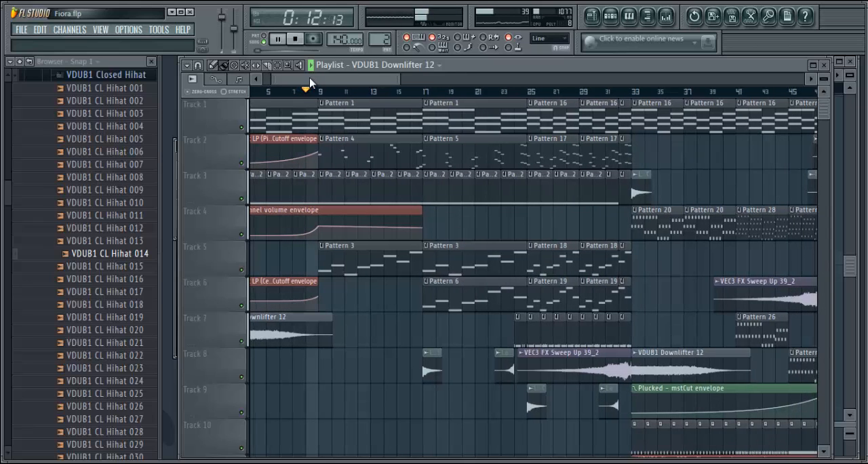
click(296, 40)
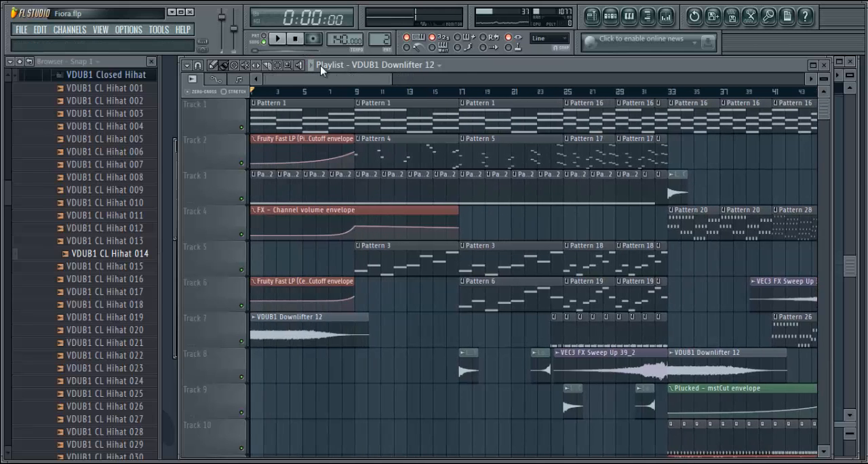
Select Pattern 4 in the playlist and open its Piano channel notes in the piano roll
click(405, 143)
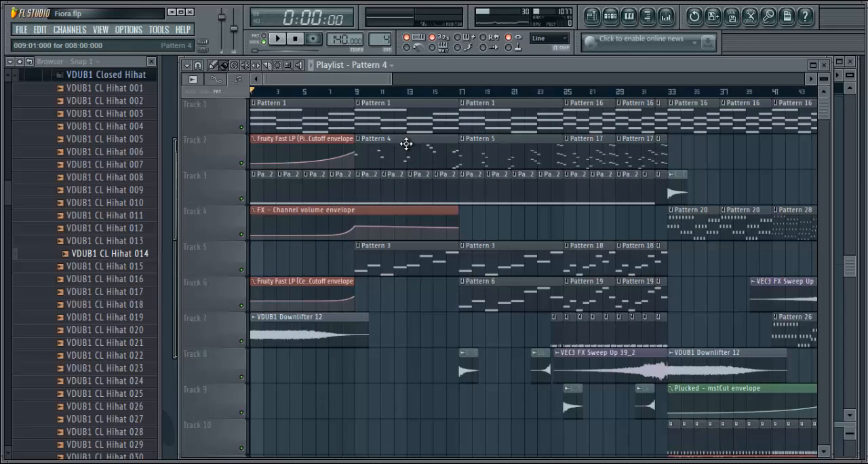
click(610, 15)
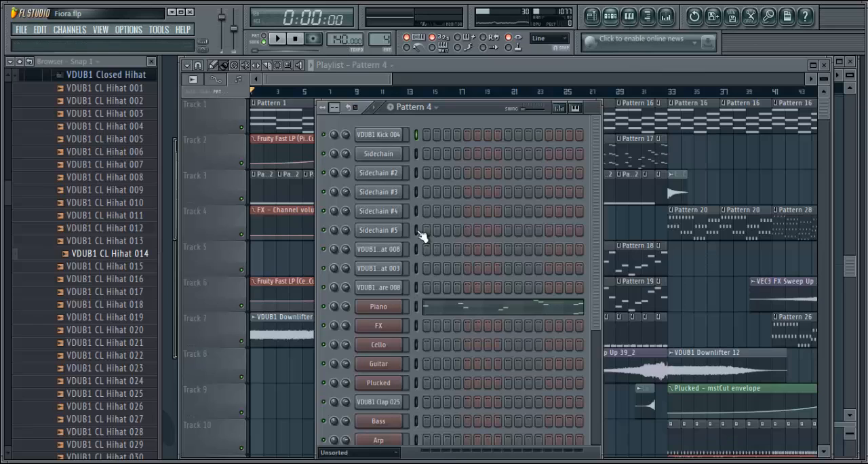
right_click(379, 307)
click(416, 291)
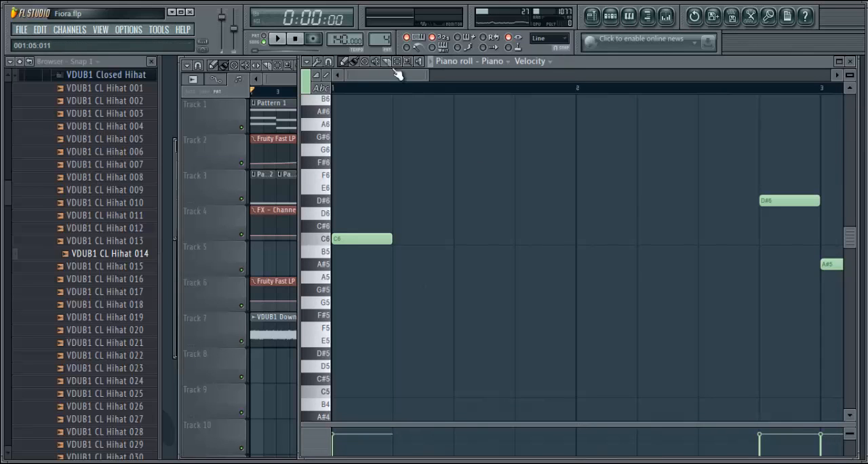
Play Pattern 4's piano melody on its own in pattern mode and stop the playback
click(263, 38)
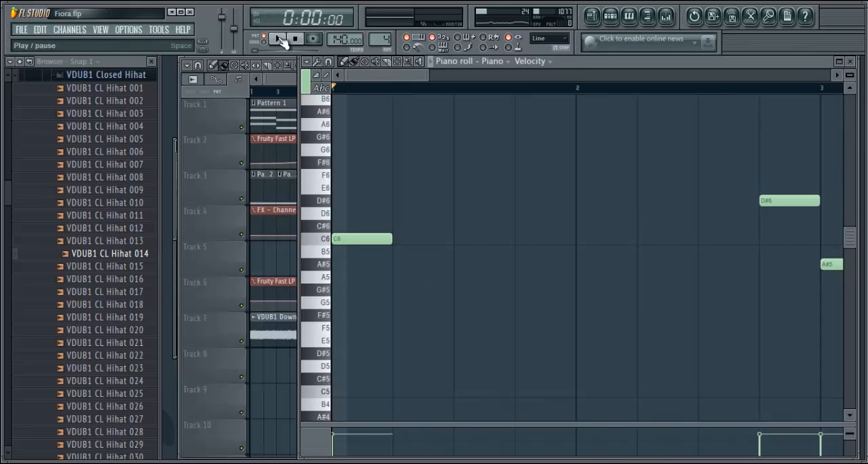
click(279, 38)
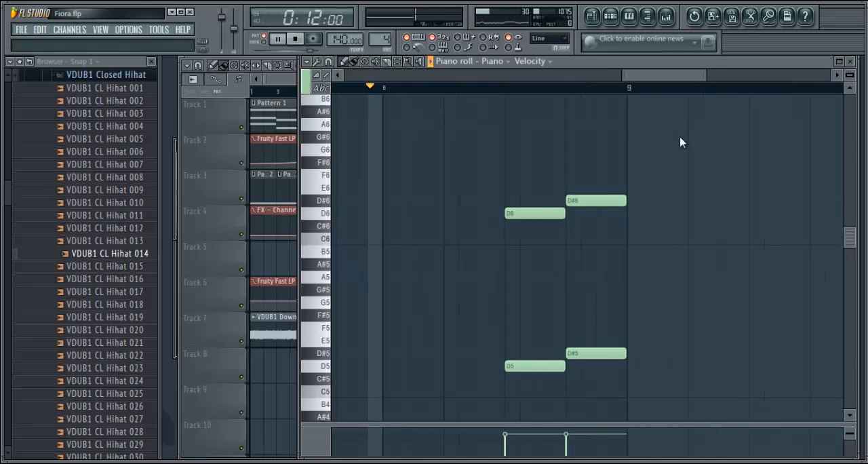
click(299, 43)
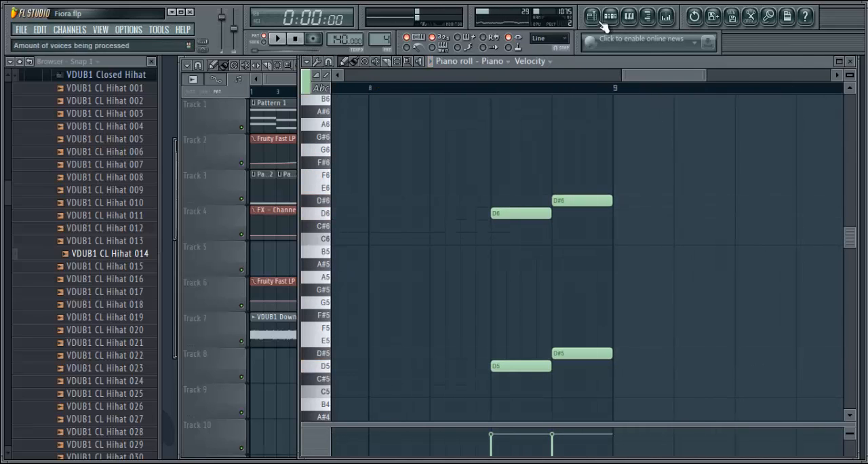
Select Pattern 3 on Track 5 of the playlist and open its Cello channel notes in the piano roll
click(592, 16)
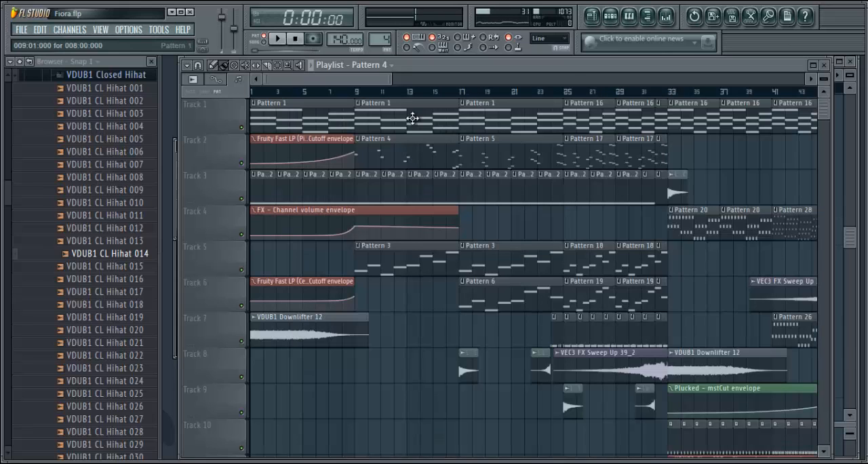
click(394, 261)
click(610, 14)
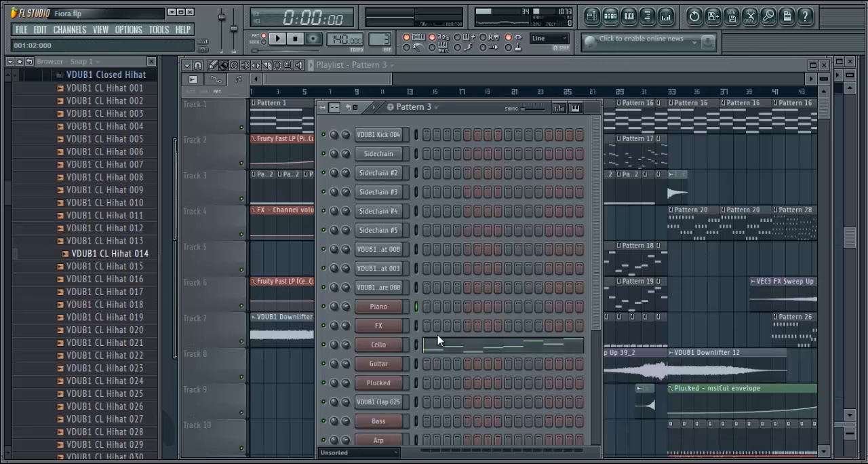
right_click(382, 348)
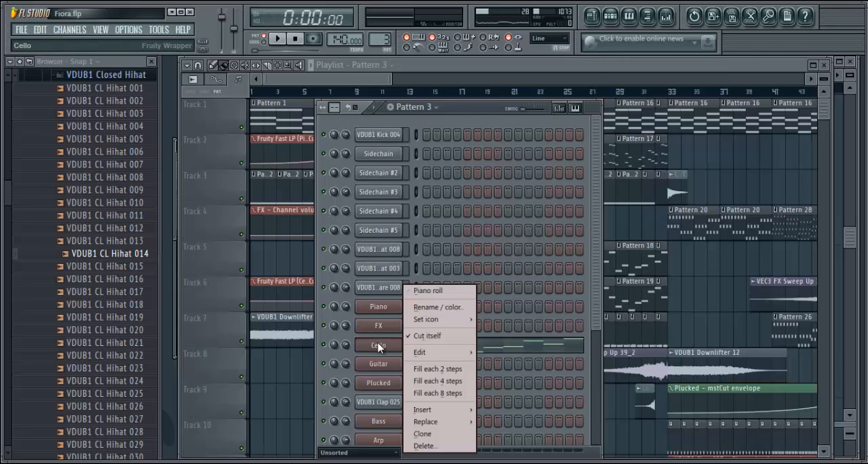
click(440, 294)
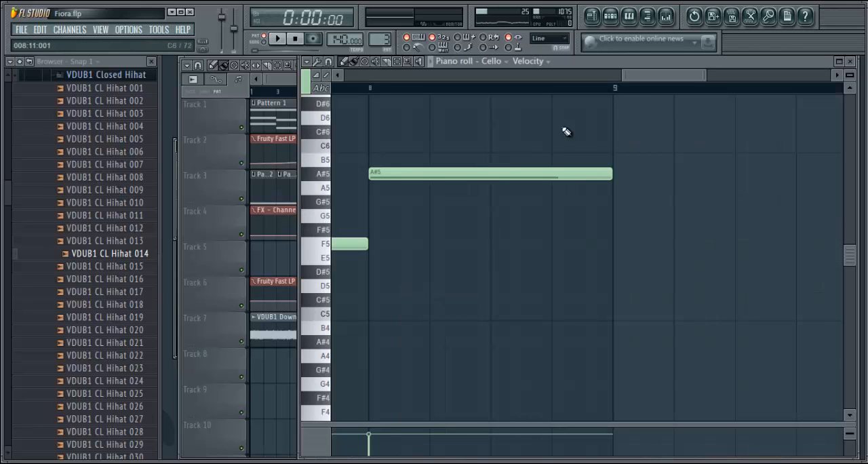
Play Pattern 3's cello notes on their own from the start and stop the playback
drag(652, 79, 302, 100)
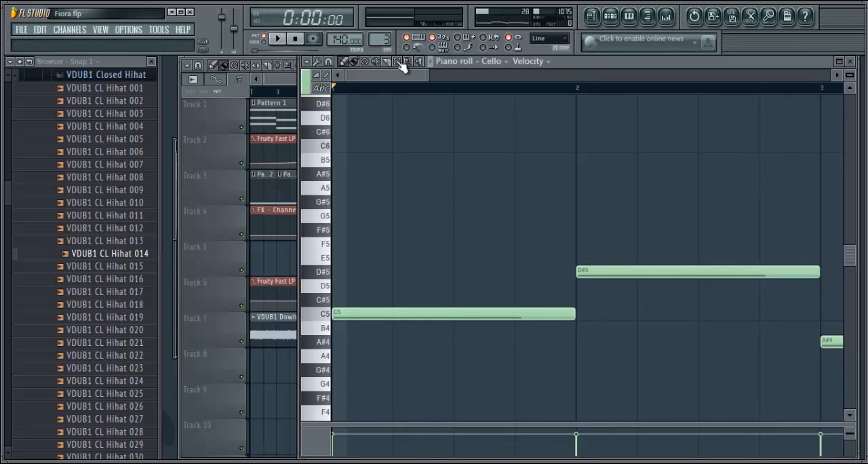
click(280, 39)
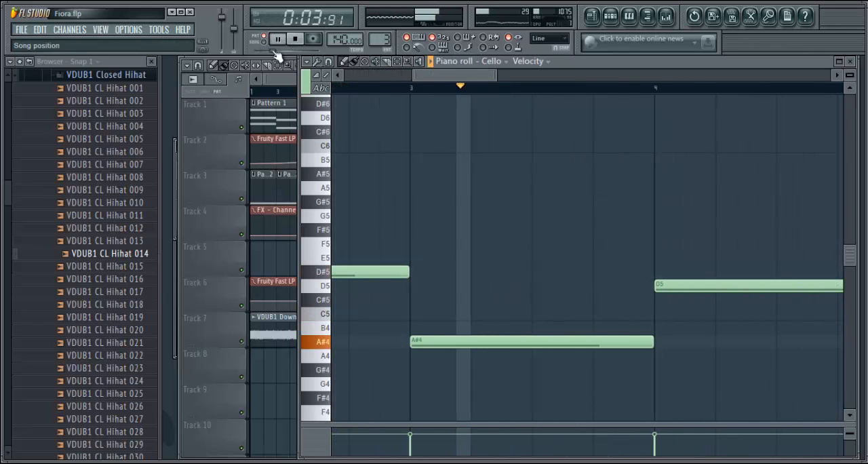
click(295, 39)
Show the Cello track in the mixer and view its Fruity Fast LP effect settings
click(666, 17)
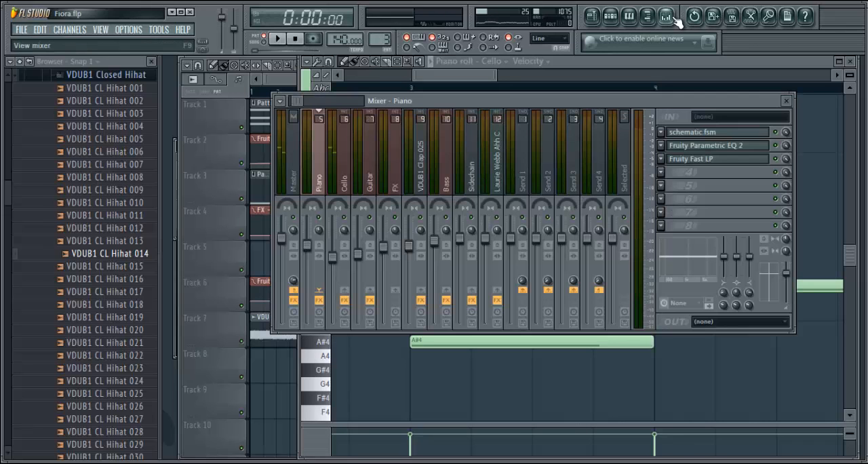
click(343, 179)
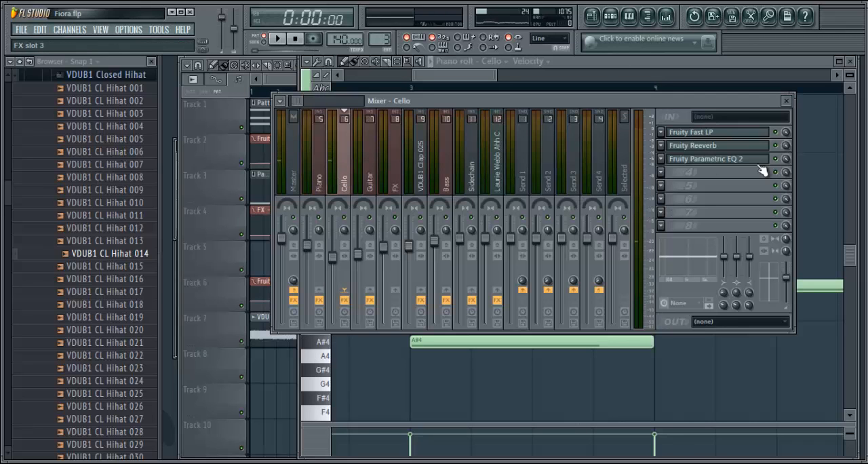
click(728, 139)
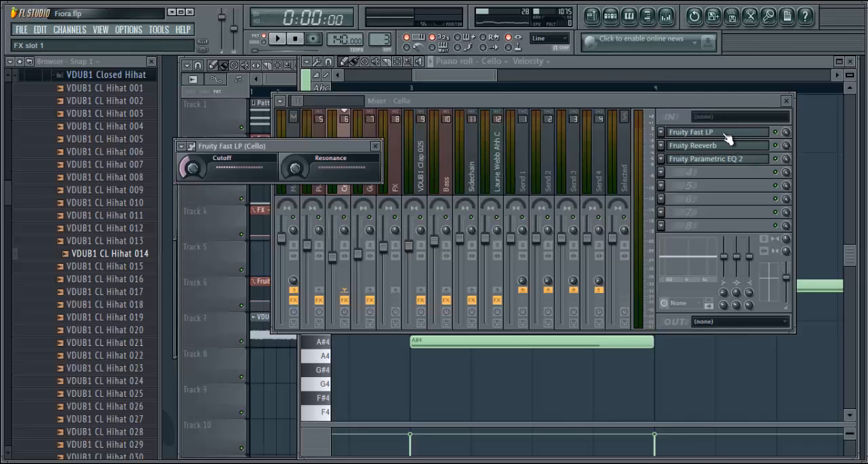
click(376, 147)
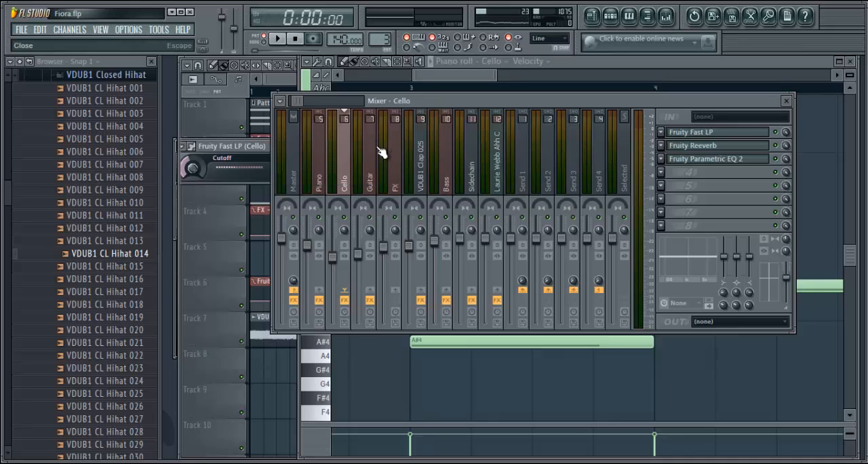
Examine the Cello track's Fruity Reeverb settings and its Fruity Parametric EQ 2 curve, closing each effect window
click(693, 146)
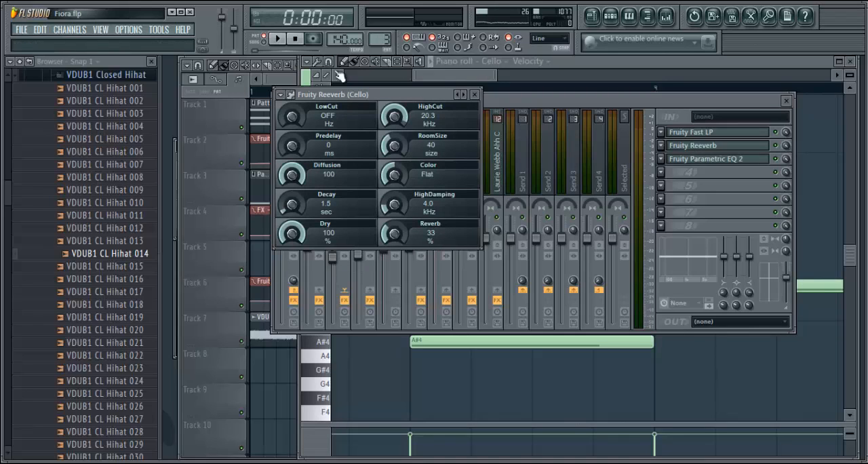
drag(383, 94, 504, 156)
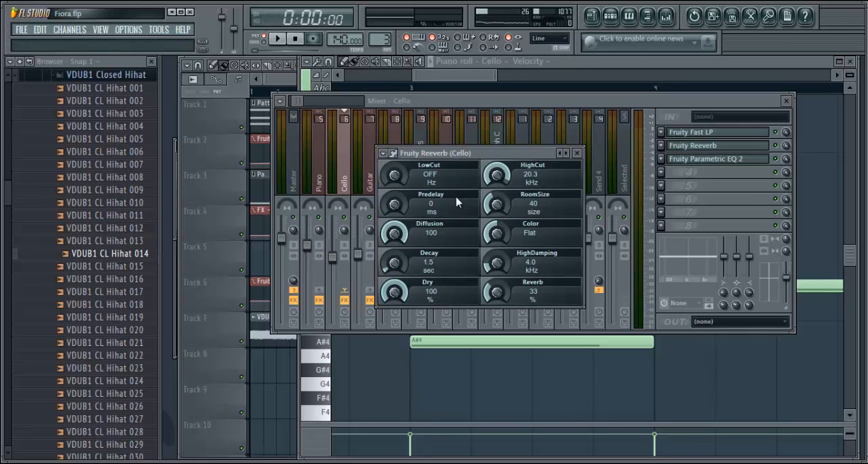
click(577, 153)
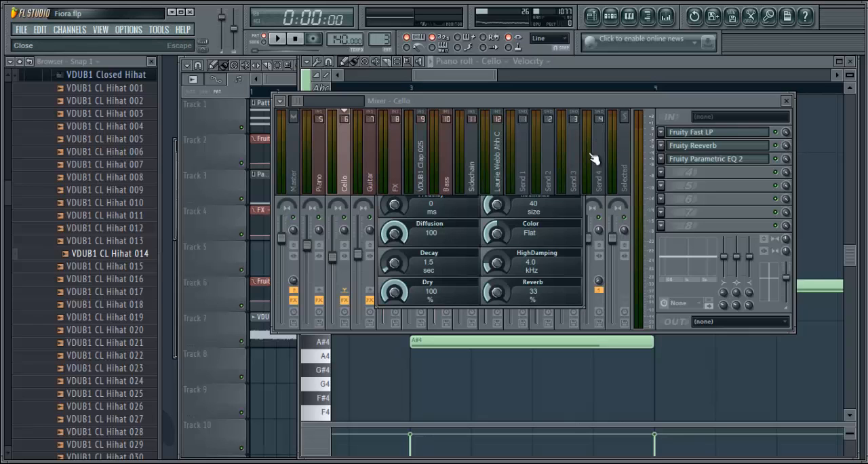
click(739, 162)
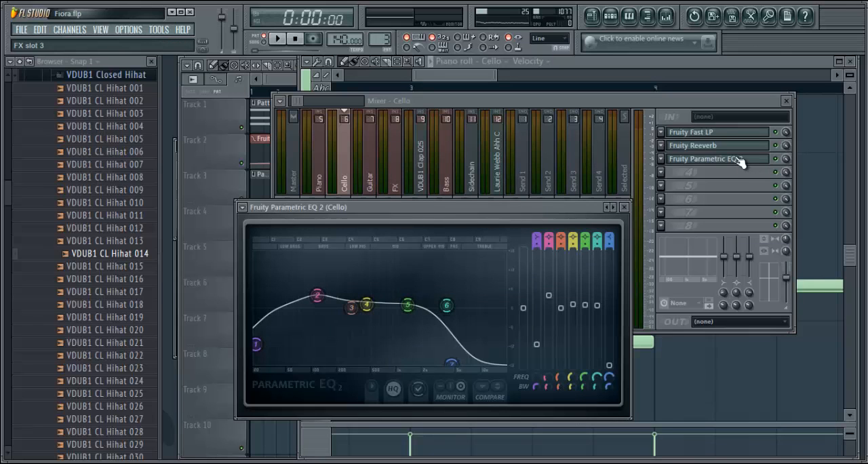
drag(532, 210, 580, 122)
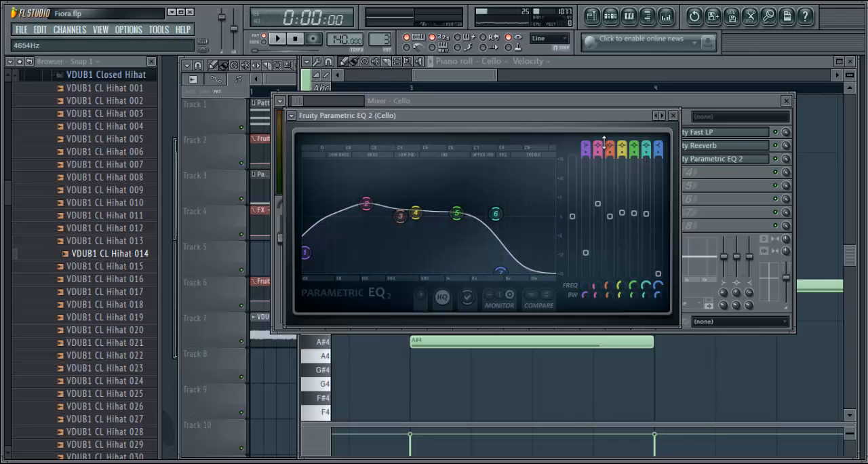
click(673, 115)
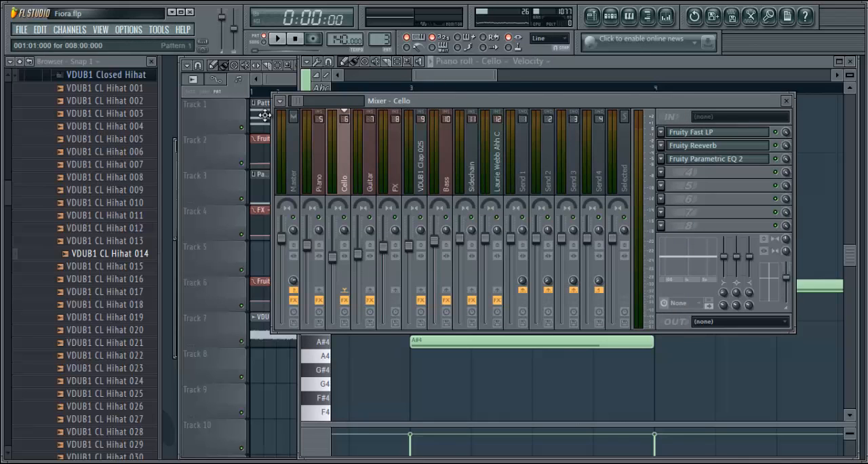
Select Pattern 5 on Track 2 of the playlist and examine its Piano channel notes in the piano roll
click(275, 90)
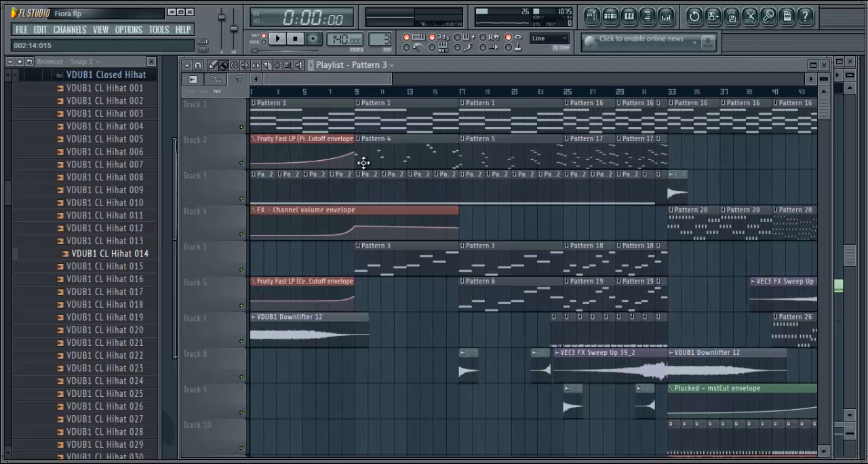
drag(352, 79, 374, 79)
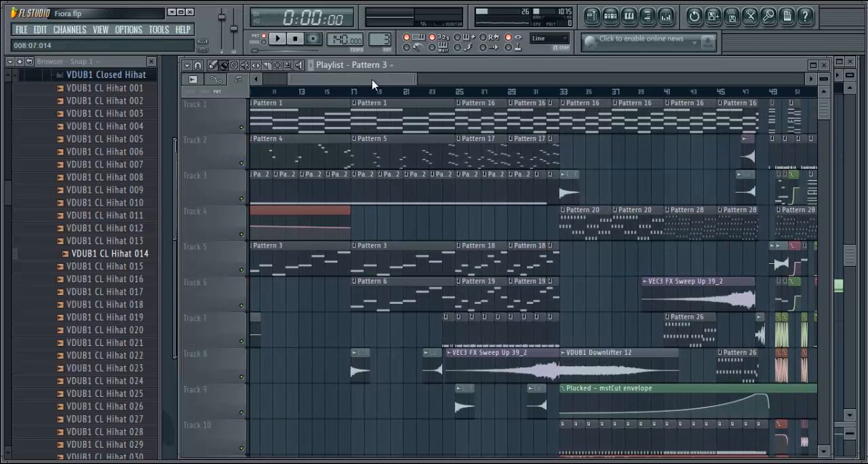
click(611, 16)
right_click(386, 308)
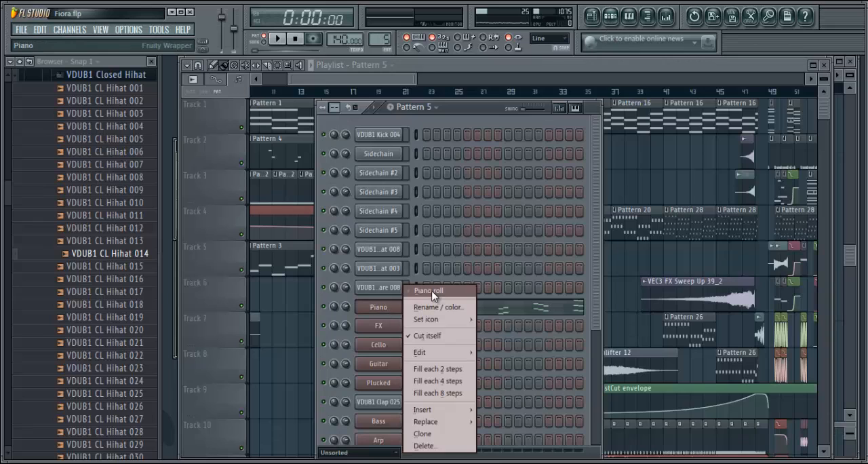
click(425, 291)
drag(461, 78, 335, 84)
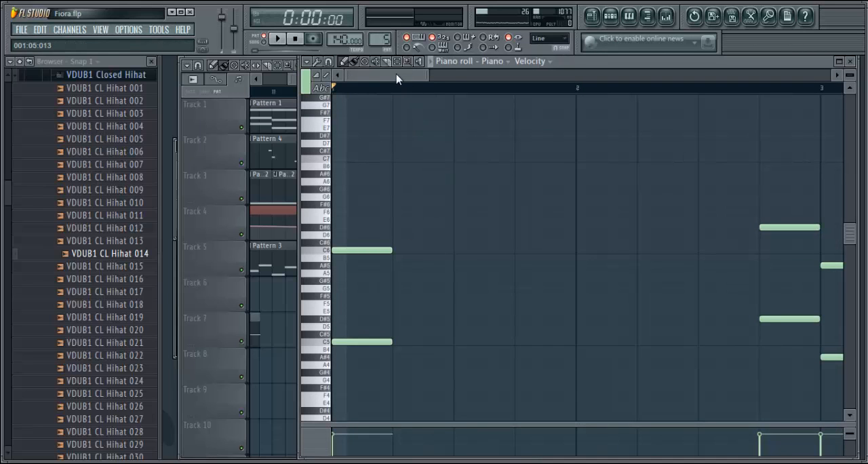
drag(397, 80, 611, 21)
Select Pattern 6 on Track 6 of the playlist and open its Guitar channel notes in the piano roll
click(592, 14)
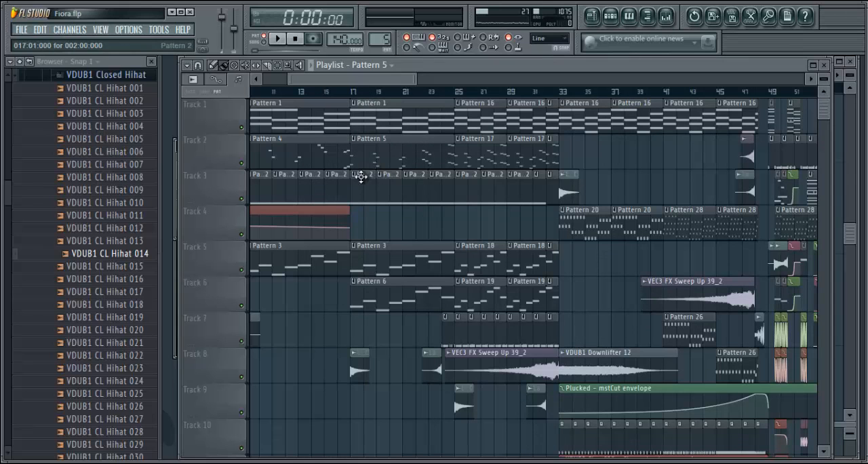
scroll(387, 78, left, 3)
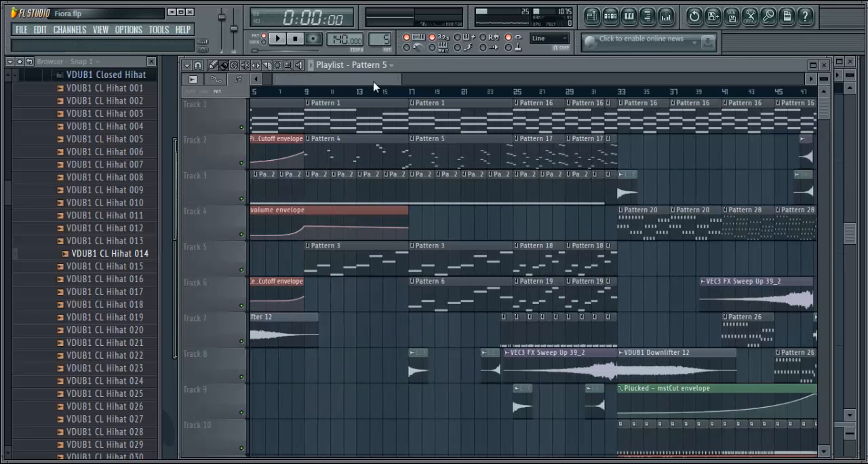
drag(385, 88, 380, 89)
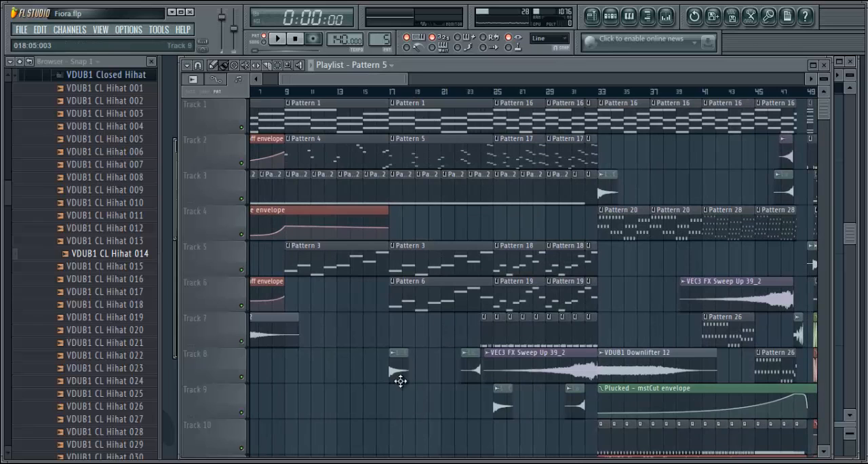
click(459, 299)
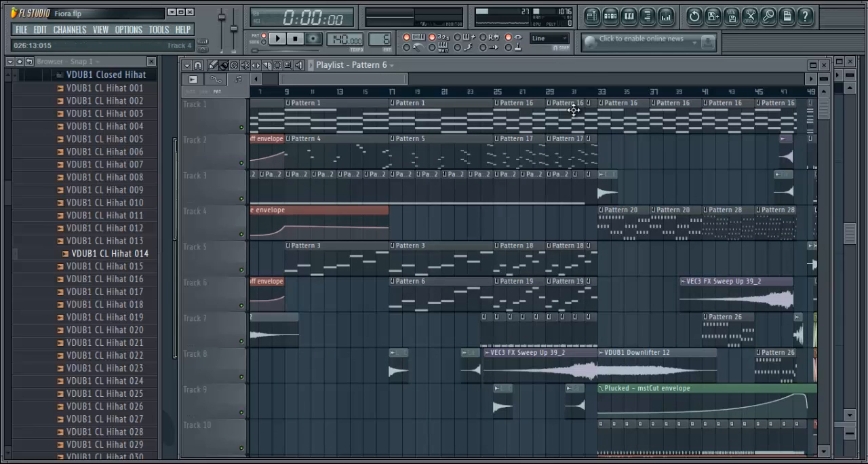
click(611, 17)
right_click(393, 363)
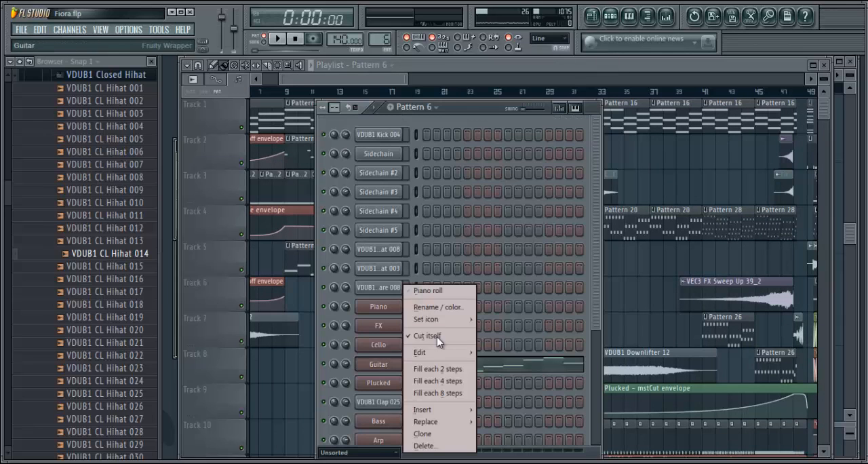
click(440, 290)
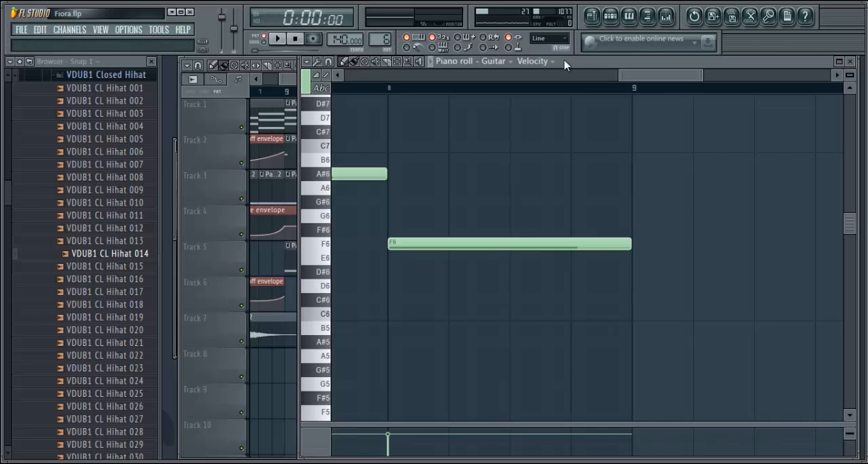
Play Pattern 6's guitar notes on their own, stop the playback and view the first bars of notes
drag(668, 75, 467, 81)
click(278, 38)
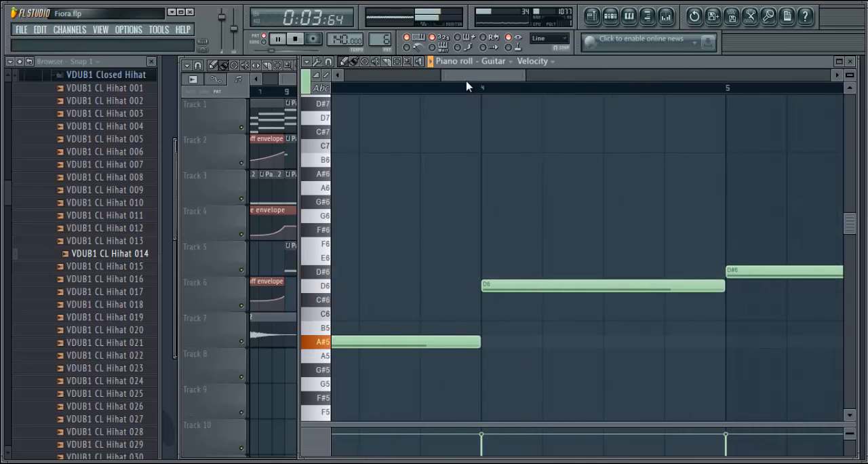
click(296, 39)
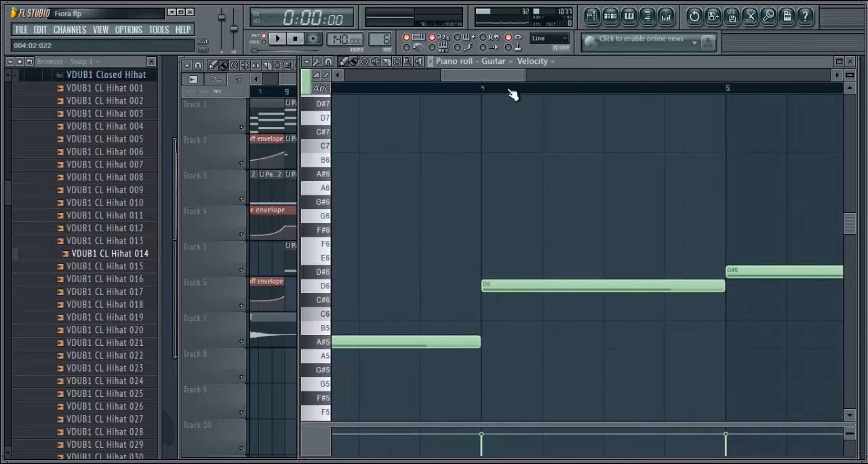
drag(502, 80, 325, 80)
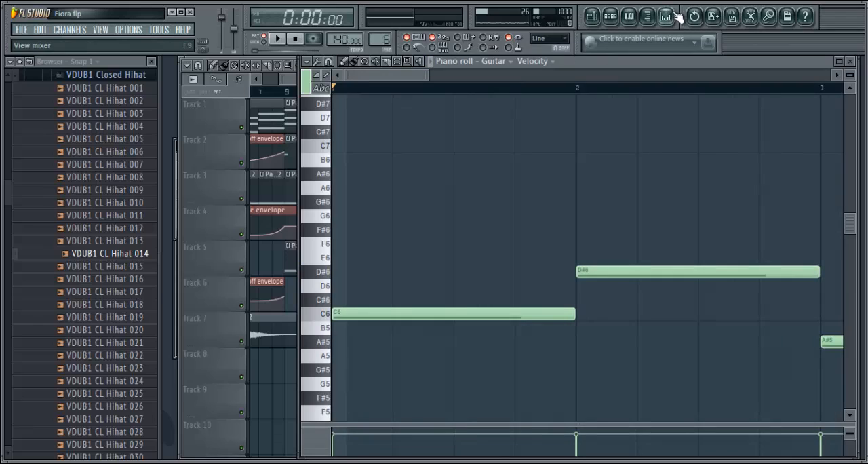
Show the Guitar track in the mixer and view its Fruity Fast LP effect settings
click(677, 16)
click(370, 179)
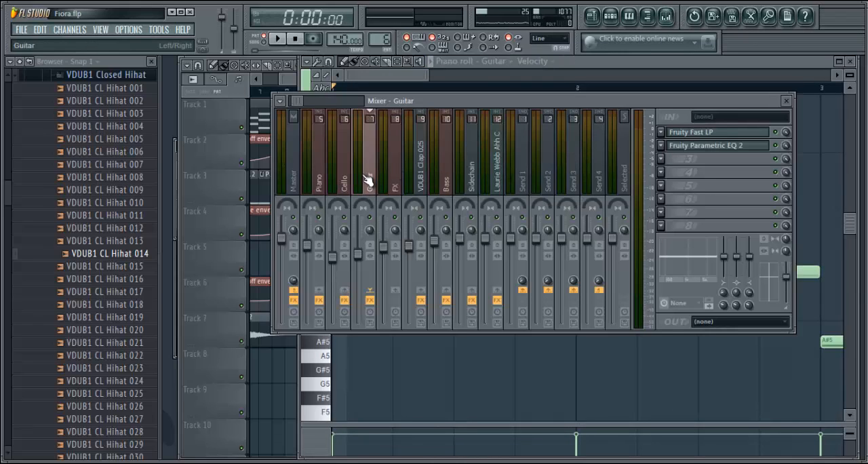
click(713, 133)
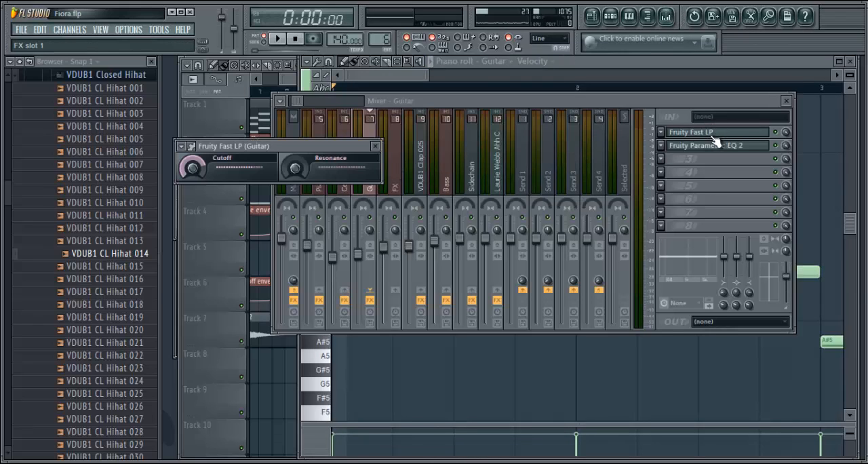
click(376, 147)
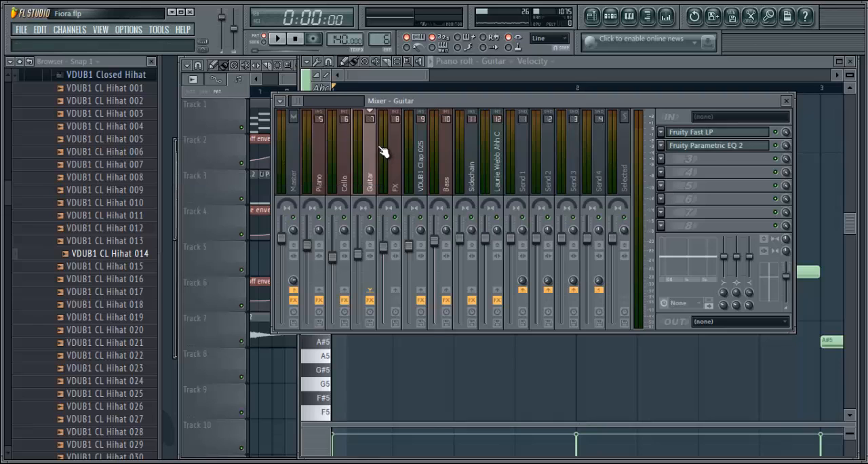
Examine the Guitar track's Fruity Parametric EQ 2 curve, close it and return to the playlist
click(694, 152)
drag(513, 175, 579, 113)
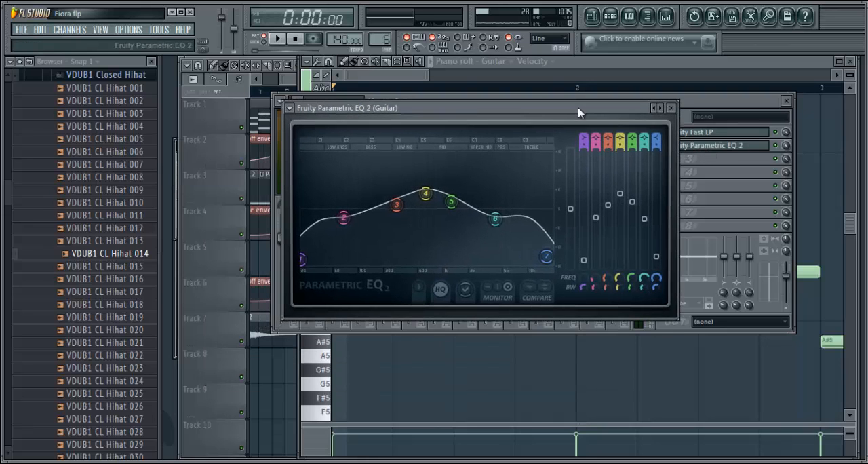
click(672, 108)
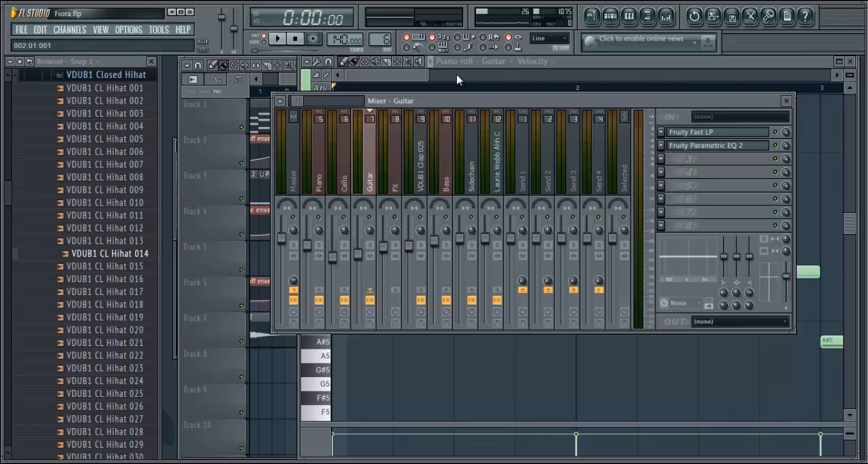
click(405, 79)
click(594, 17)
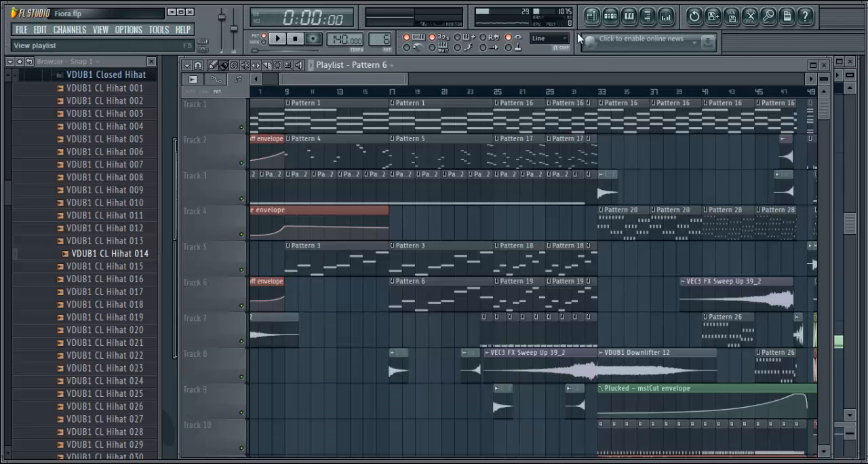
Select the Ahh C vocal clip at bar 17 on Track 8 and view its channel settings from the step sequencer
click(400, 364)
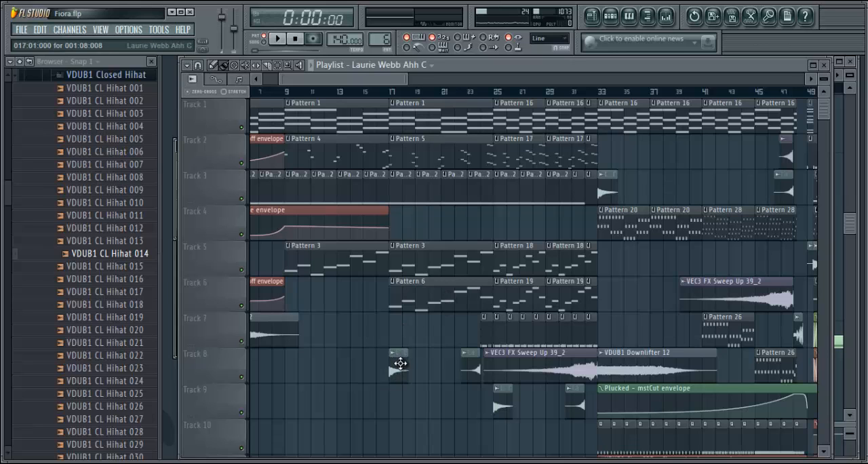
click(612, 16)
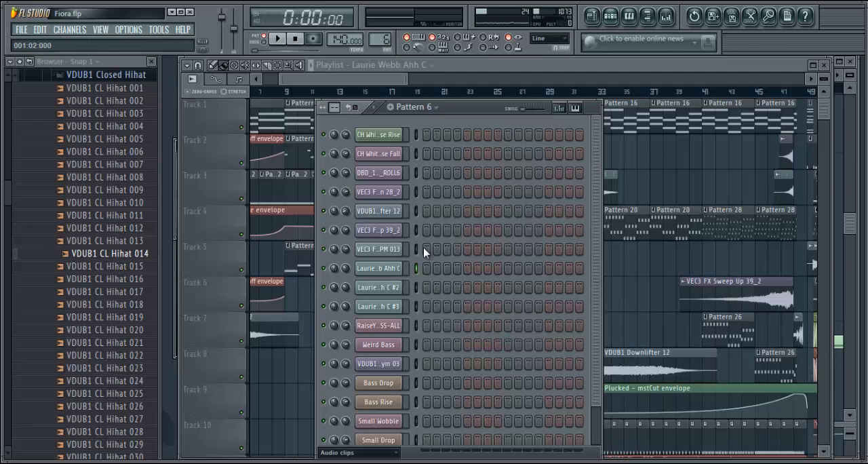
click(382, 270)
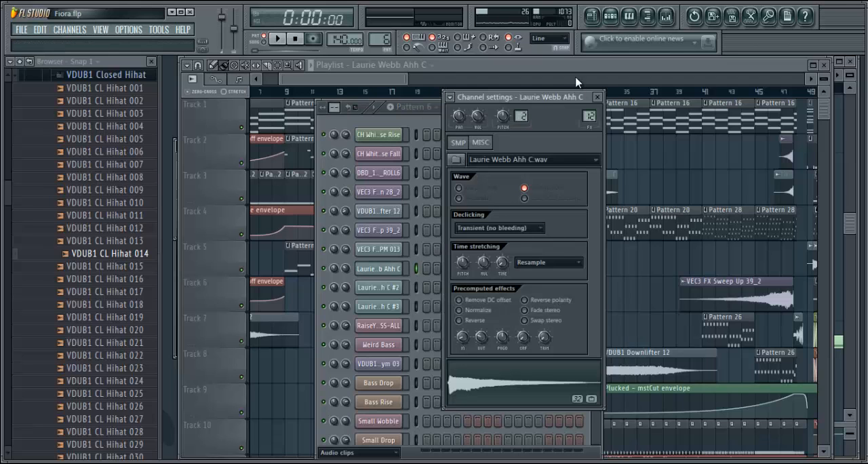
drag(556, 98, 553, 56)
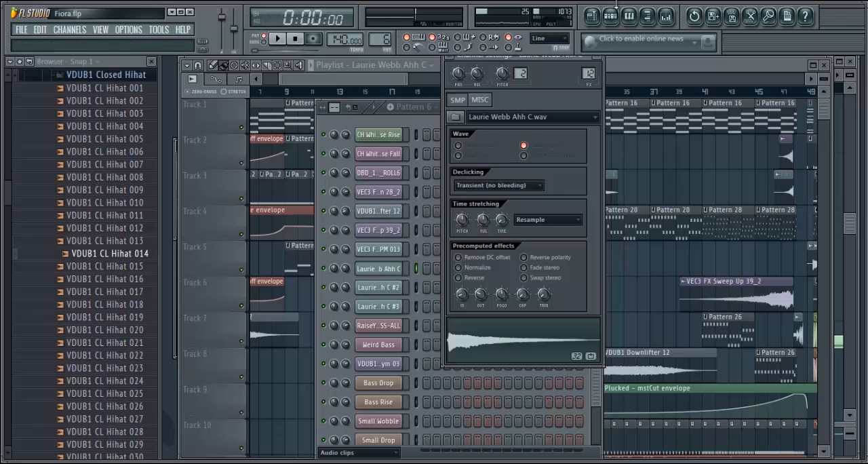
Show the Ahh C vocal's mixer track, view its Fruity Reeverb settings and close the effect
click(666, 15)
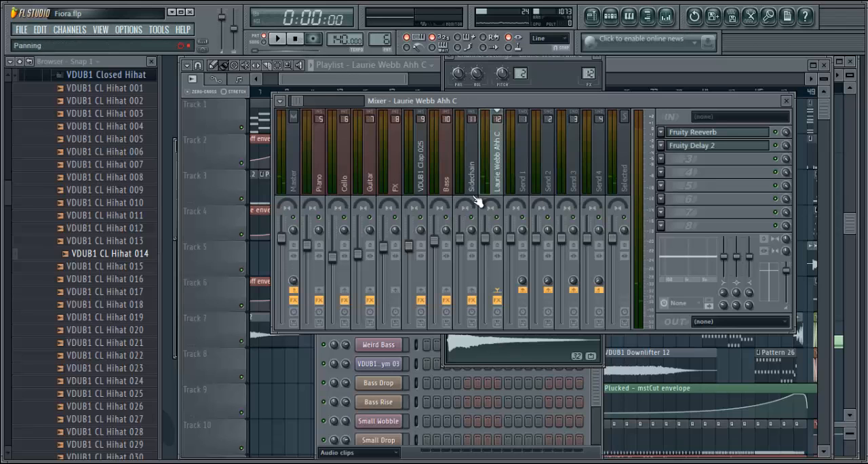
click(714, 136)
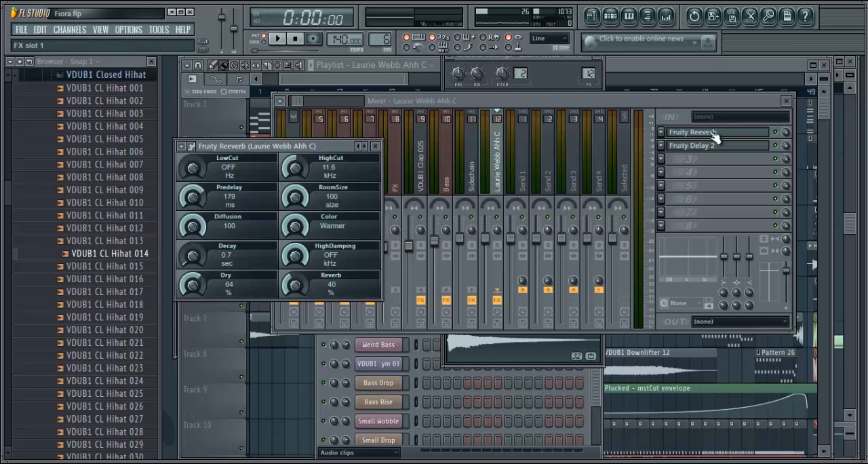
click(384, 144)
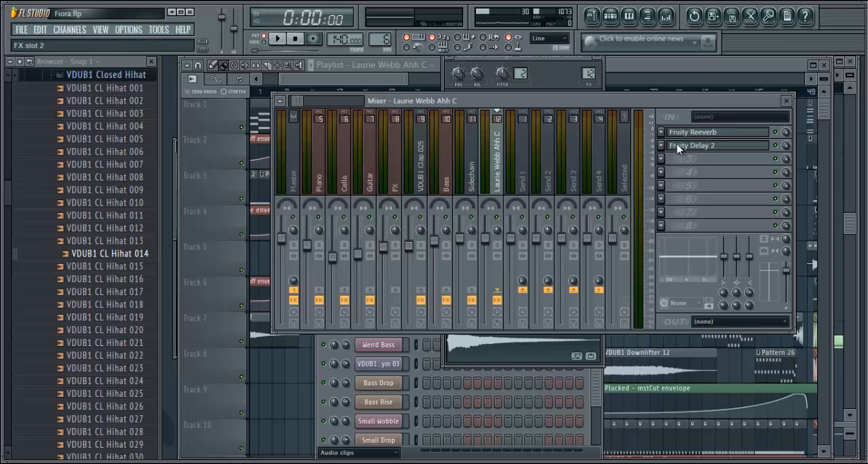
Return to the playlist and preview the Ahh C vocal sample from the browser's Vocals folder
click(304, 80)
click(90, 78)
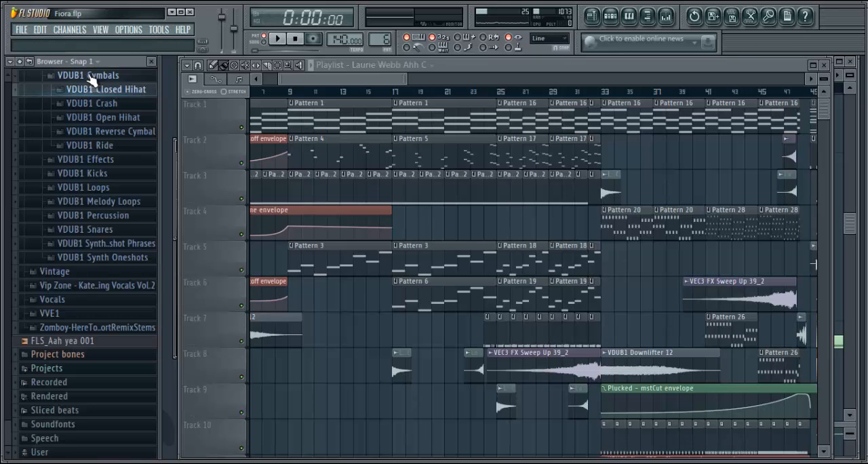
click(60, 302)
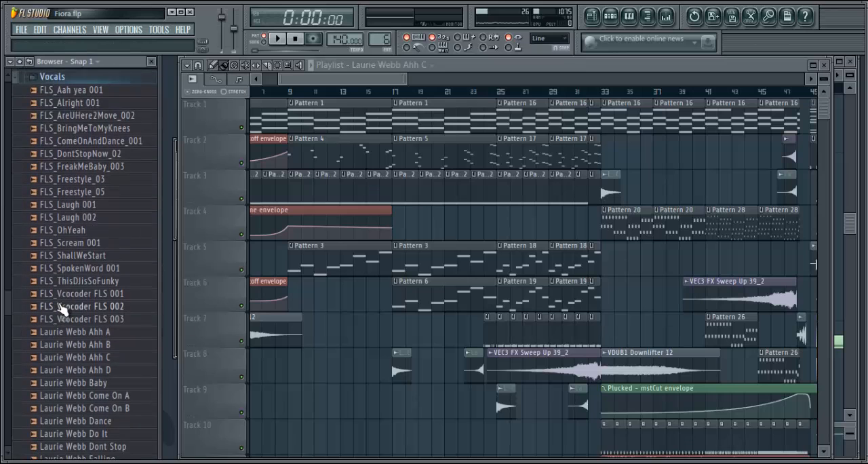
click(106, 358)
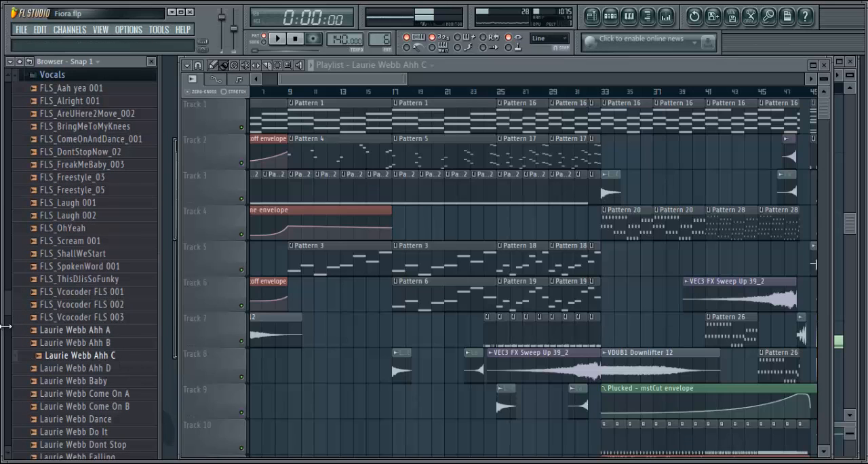
Collapse the Vocals and Vengeance Essential Dubstep Vol.1 WAV-Samples folders in the browser
drag(6, 311, 9, 245)
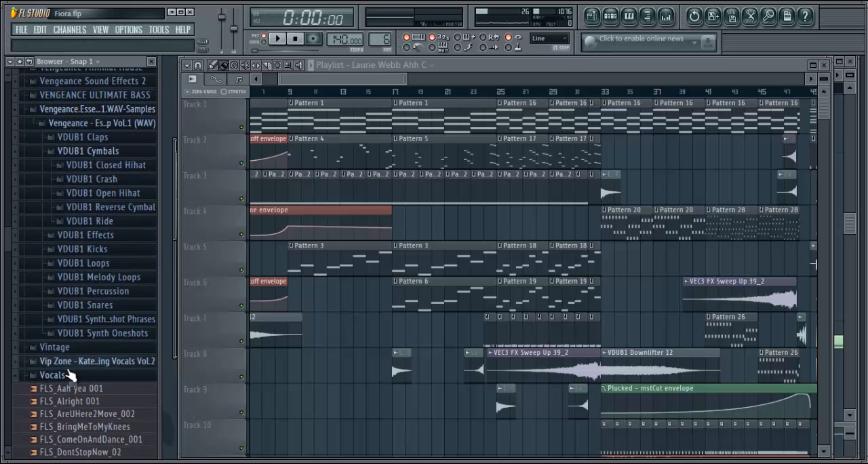
click(66, 378)
click(97, 109)
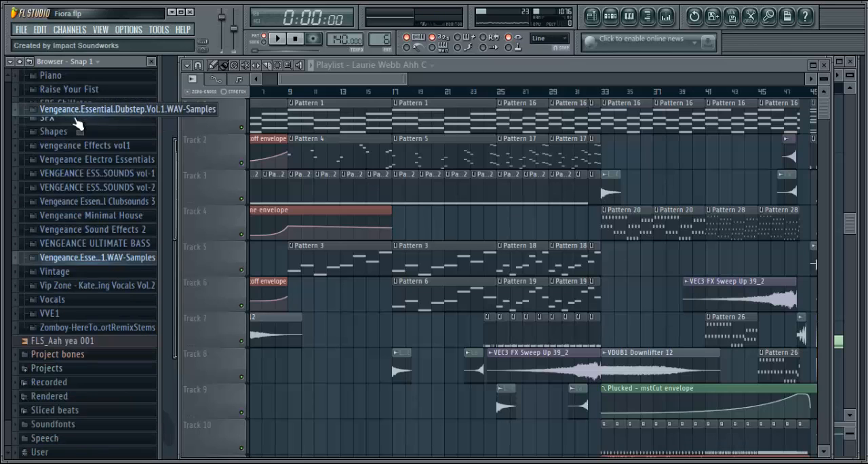
drag(13, 451, 4, 368)
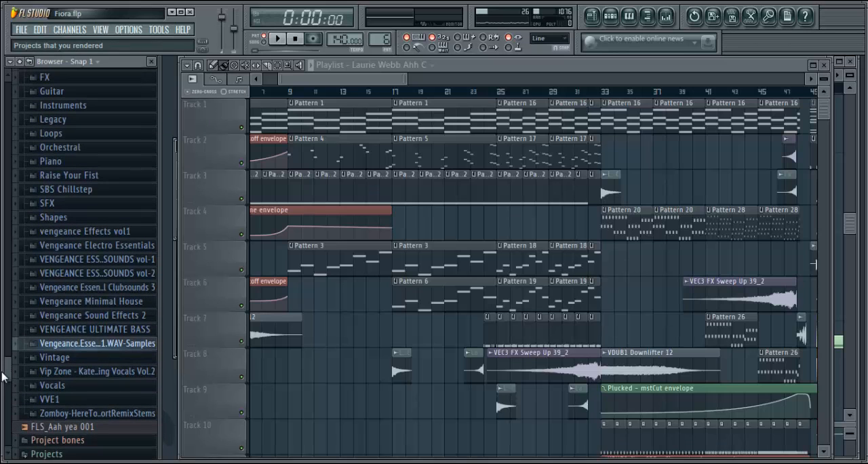
View the channel settings of the Ahh C #3 vocal clip before bar 25 on Track 8, and return to the playlist
double_click(477, 369)
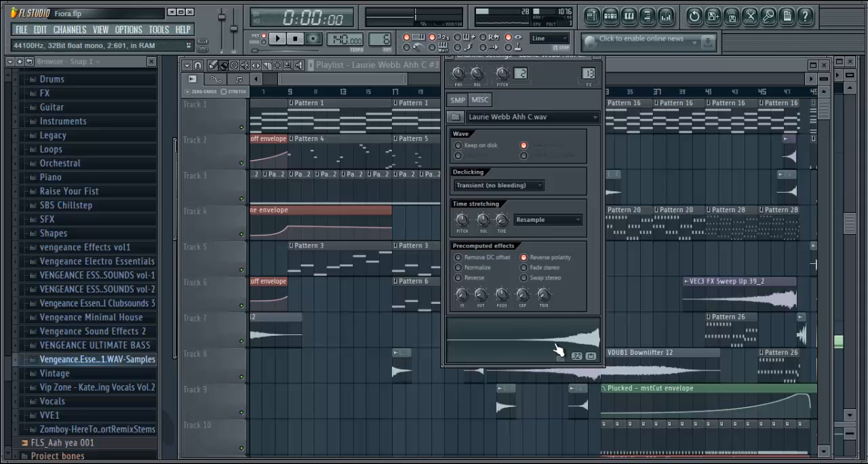
click(391, 96)
mouse_move(390, 92)
mouse_down()
mouse_move(372, 90)
mouse_move(386, 89)
mouse_up()
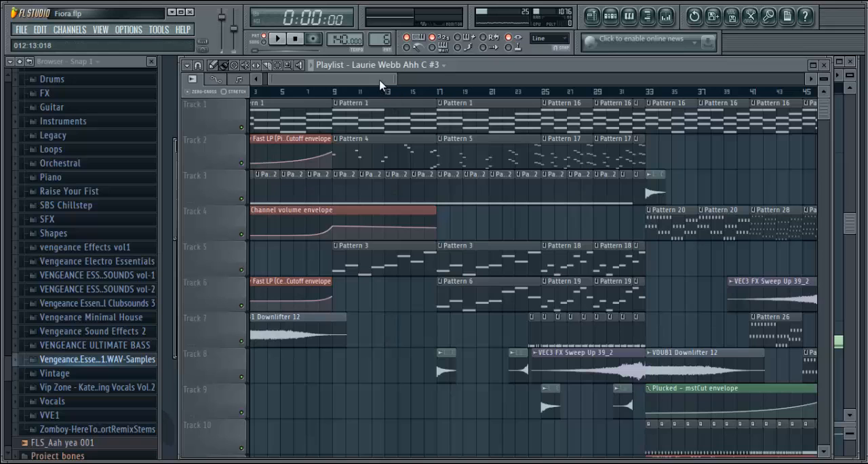
Select Pattern 15 at bar 24 on Track 7 and examine its channels and steps in the step sequencer
drag(380, 80, 411, 86)
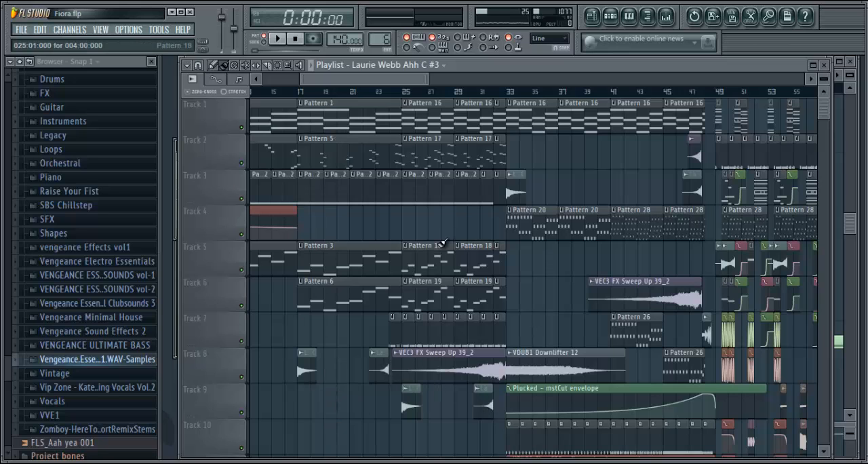
click(393, 340)
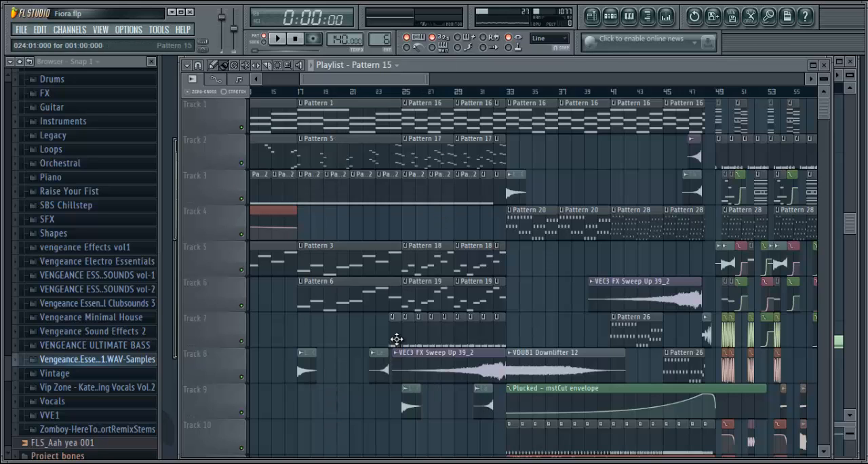
click(610, 17)
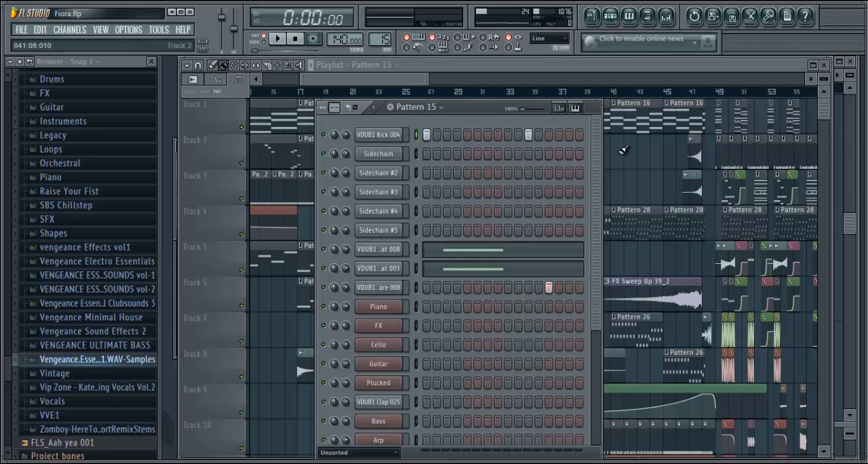
scroll(576, 302, down, 5)
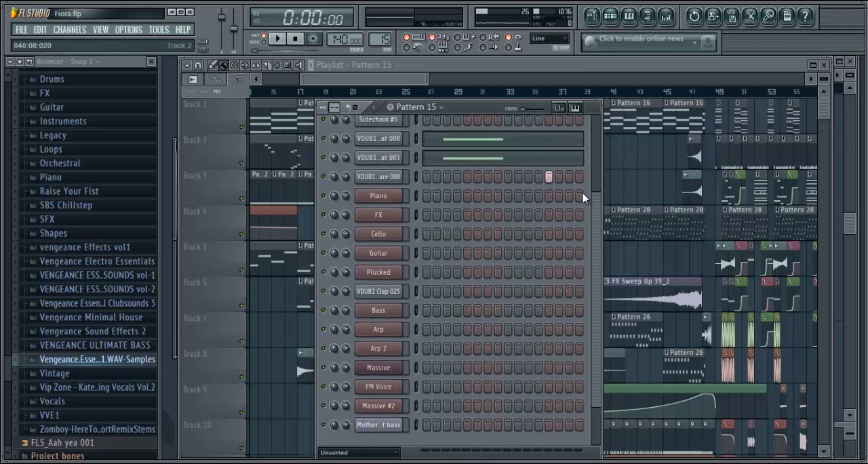
scroll(582, 194, up, 5)
scroll(600, 125, down, 3)
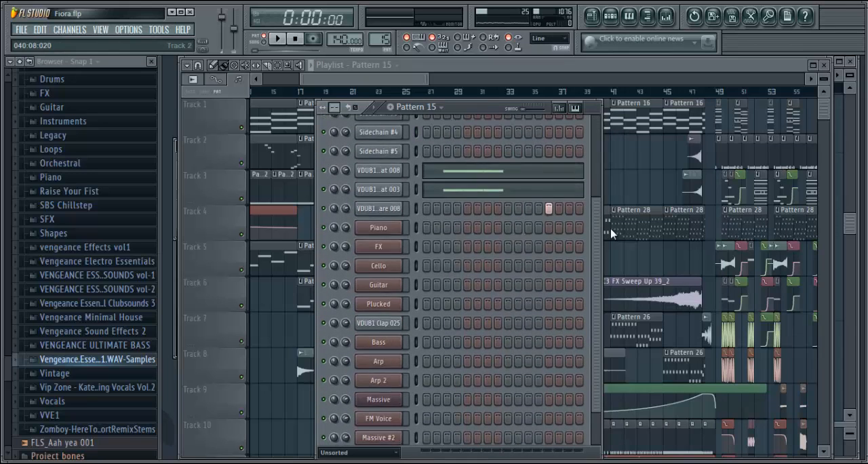
scroll(600, 124, up, 3)
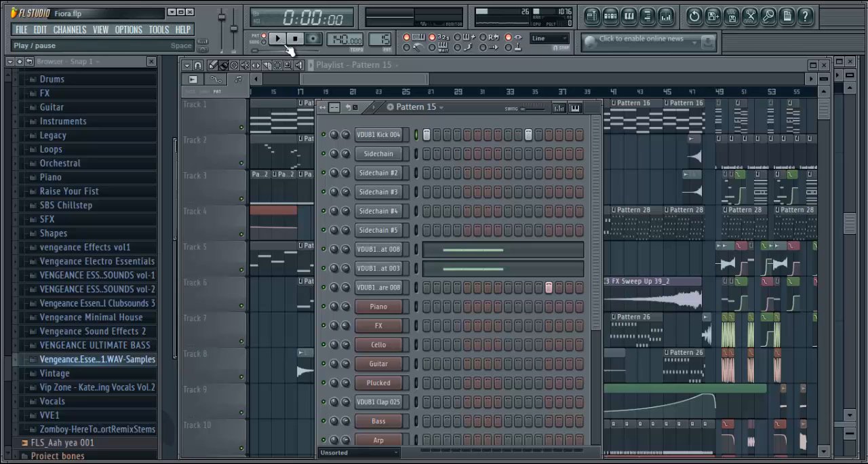
View the sample settings of Pattern 15's Kick 004, CL Hihat 008, CL Hihat 003 and Snare 008 channels, and return to the playlist
click(385, 136)
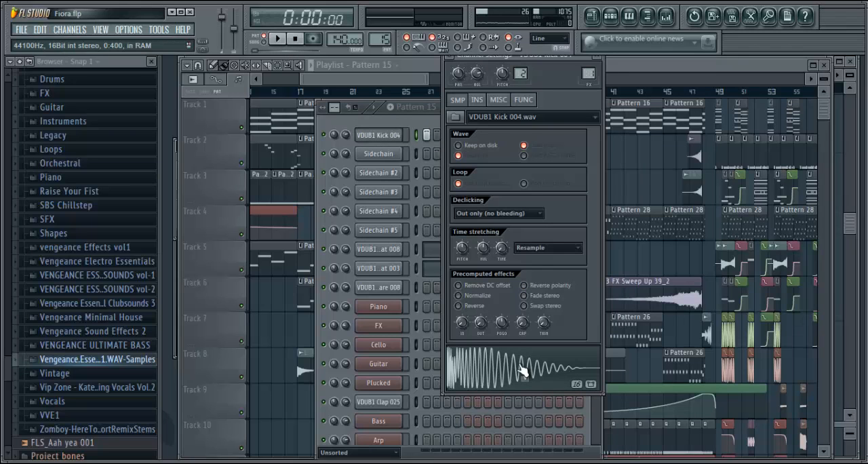
click(396, 132)
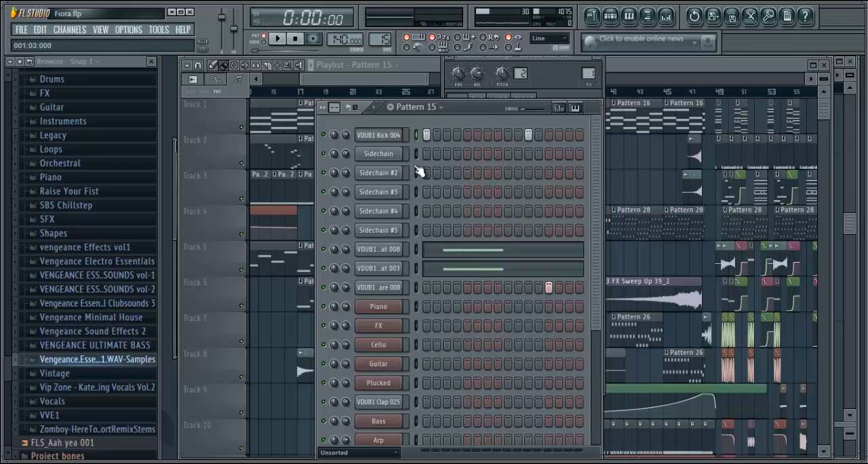
click(392, 251)
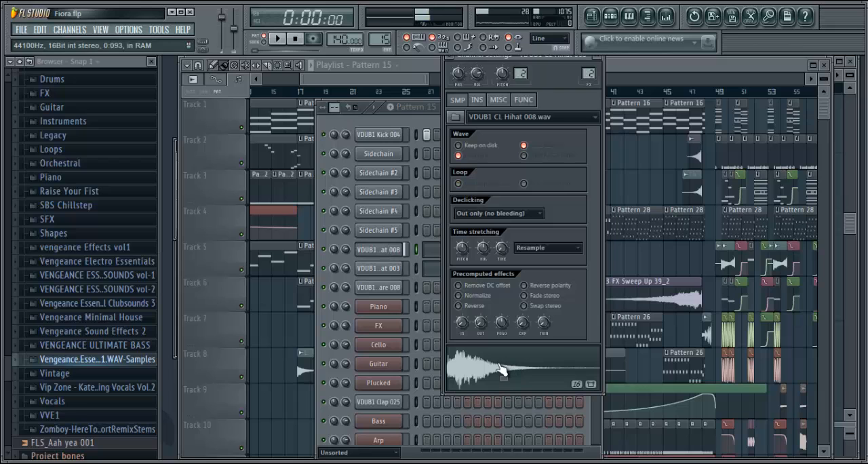
click(383, 268)
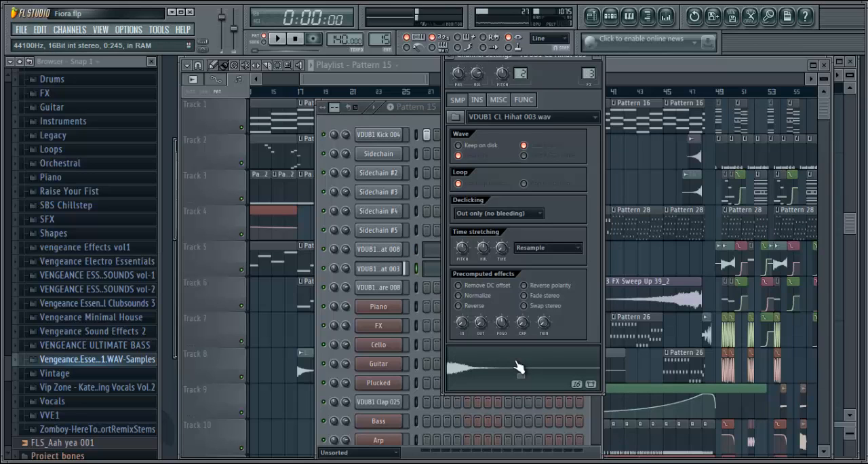
click(412, 237)
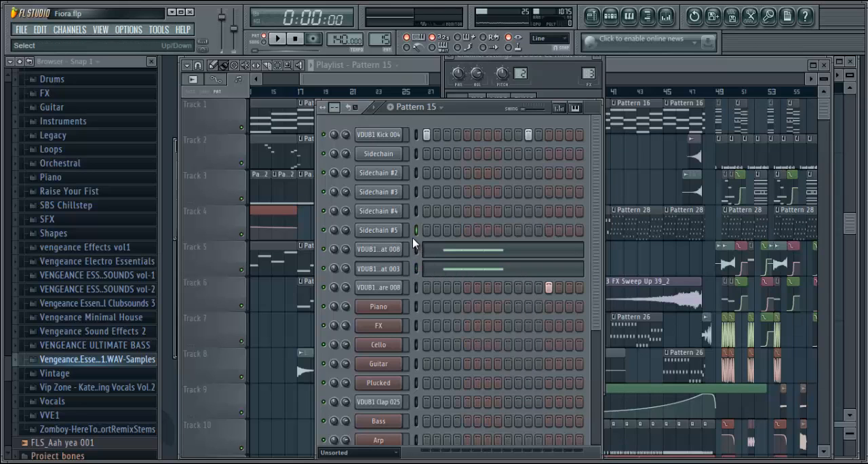
click(383, 288)
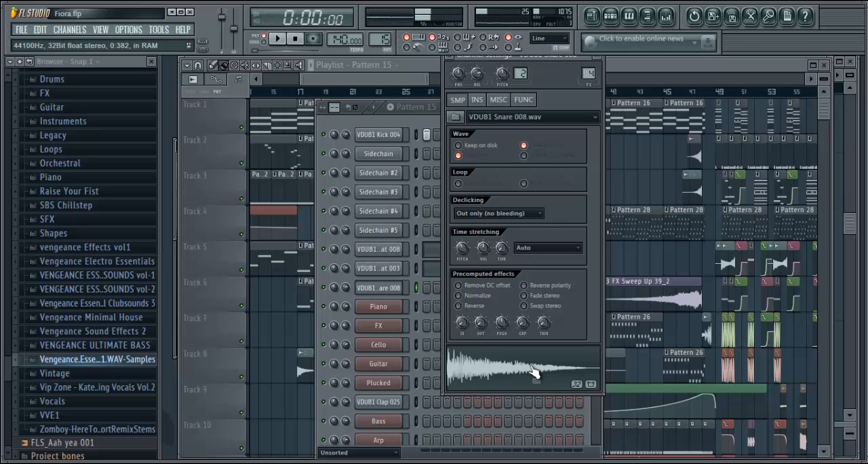
drag(377, 80, 361, 90)
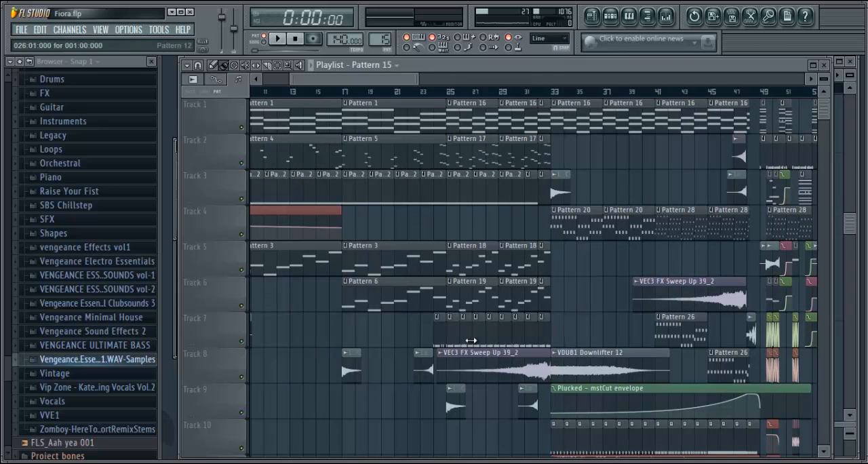
Select the VEC3 FX Sweep Up 39_2 clip on Track 8, view its channel settings and return to the playlist
drag(829, 102, 822, 78)
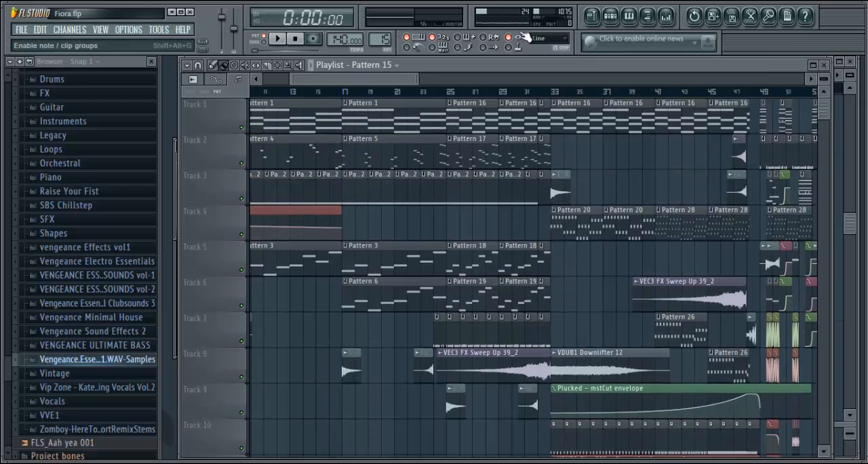
mouse_move(388, 80)
mouse_down()
mouse_move(587, 93)
mouse_move(388, 95)
mouse_up()
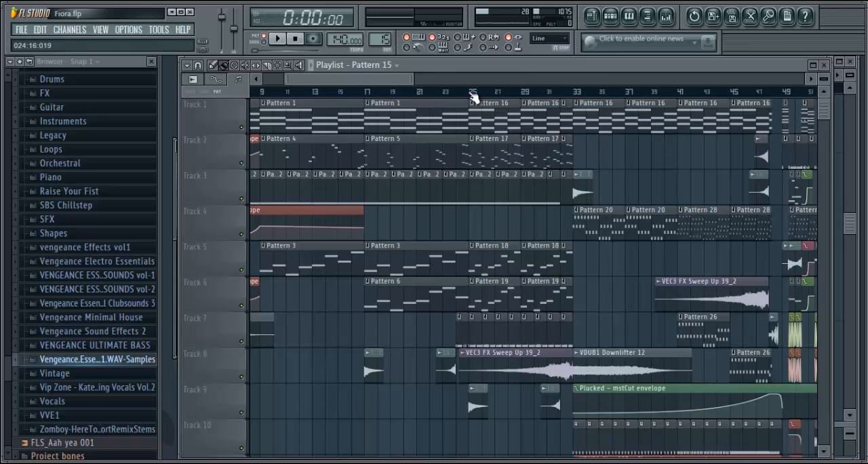
click(543, 373)
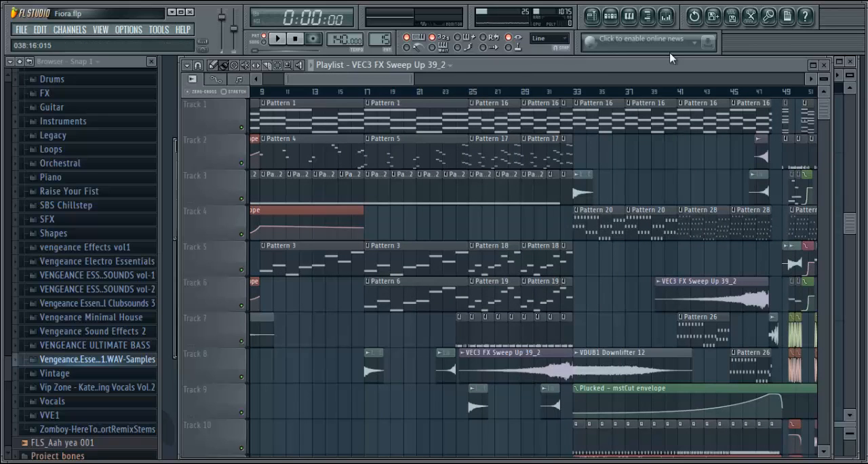
click(611, 15)
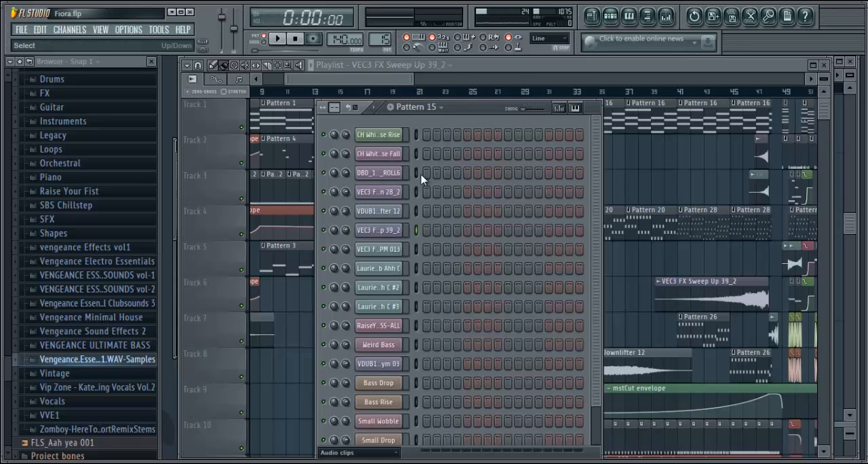
click(387, 231)
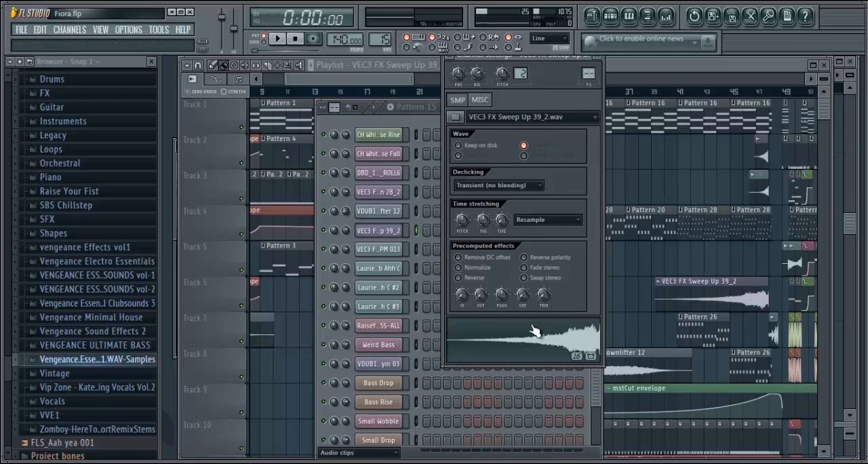
click(681, 61)
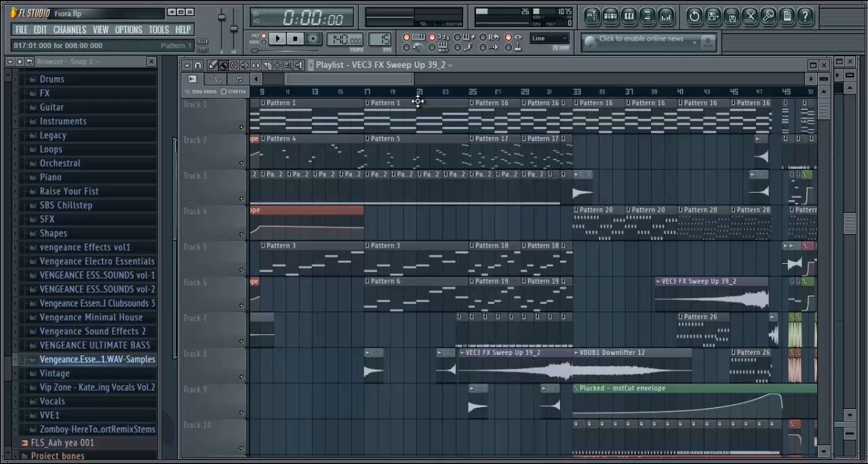
drag(380, 82, 395, 86)
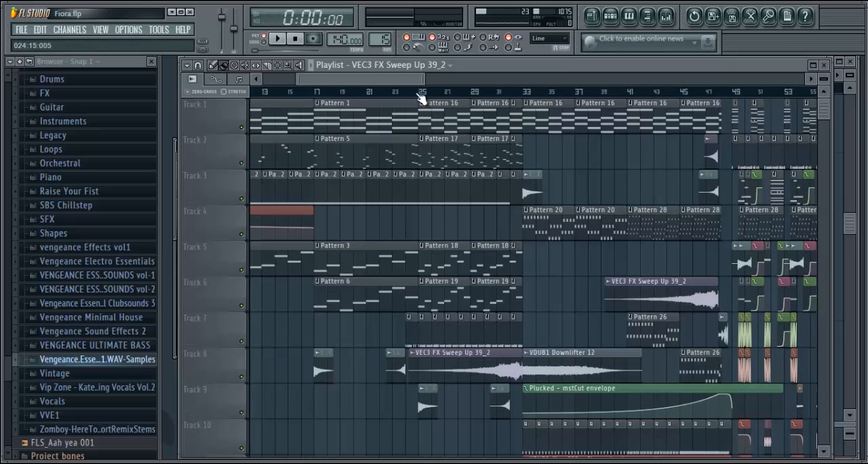
Play the song from about bar 24 to about bar 32, then stop playback
click(420, 95)
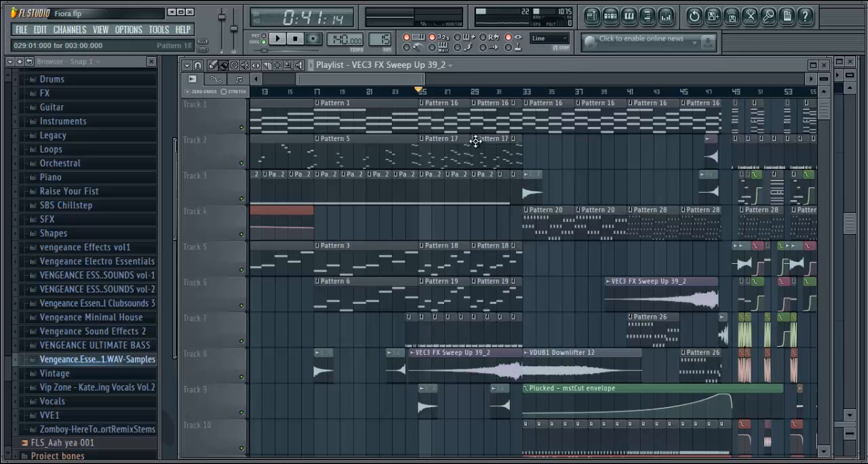
click(408, 91)
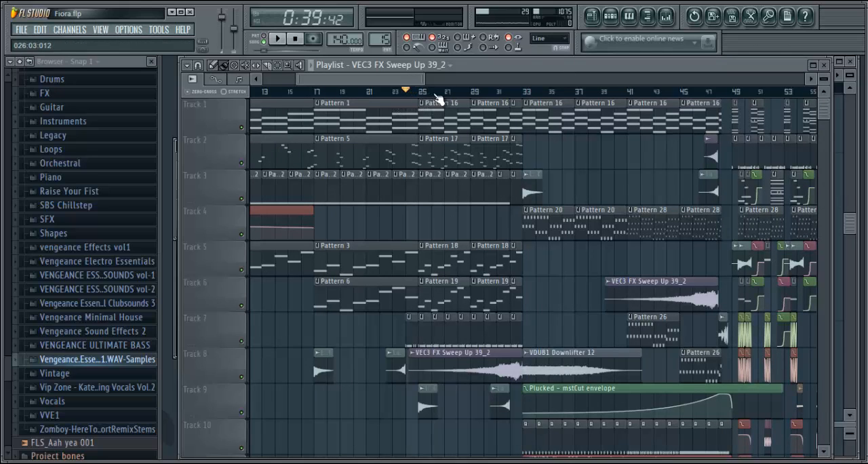
key(space)
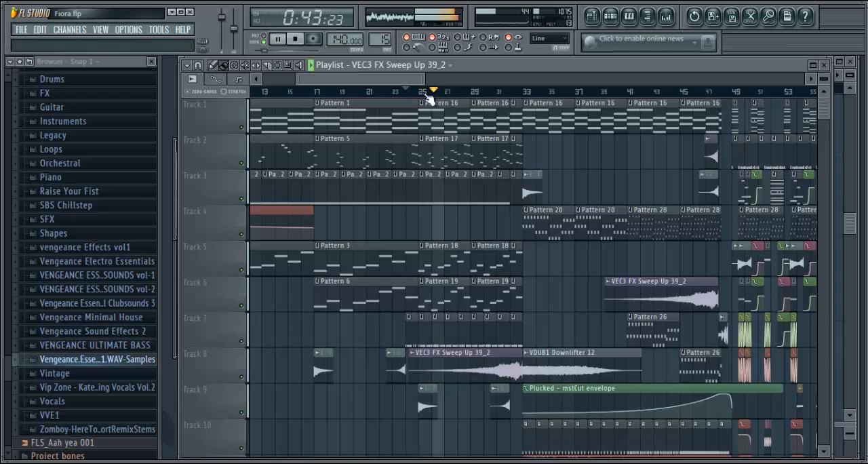
drag(399, 79, 412, 80)
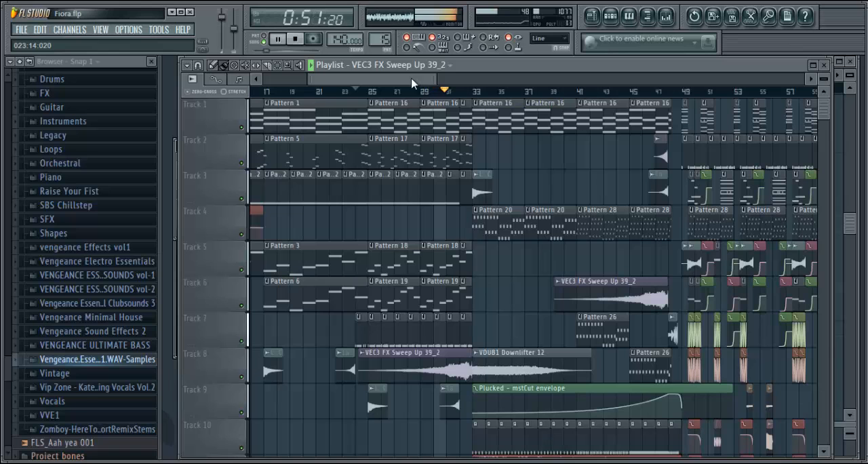
click(297, 39)
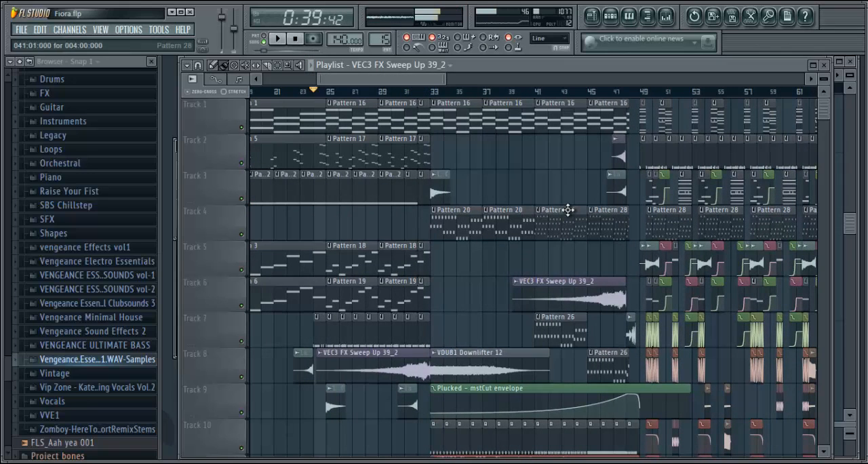
Select Pattern 20 at bar 33 on Track 4, view its Plucked channel's Nexus preset and return to the playlist
drag(438, 85, 447, 85)
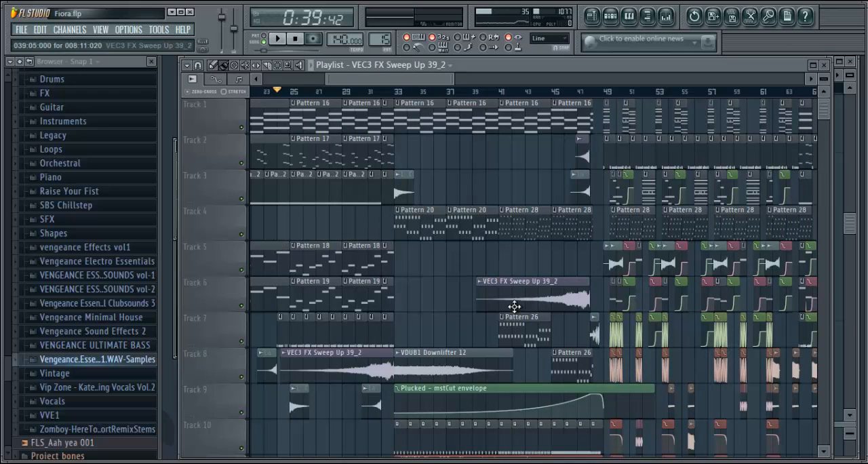
drag(411, 86, 418, 86)
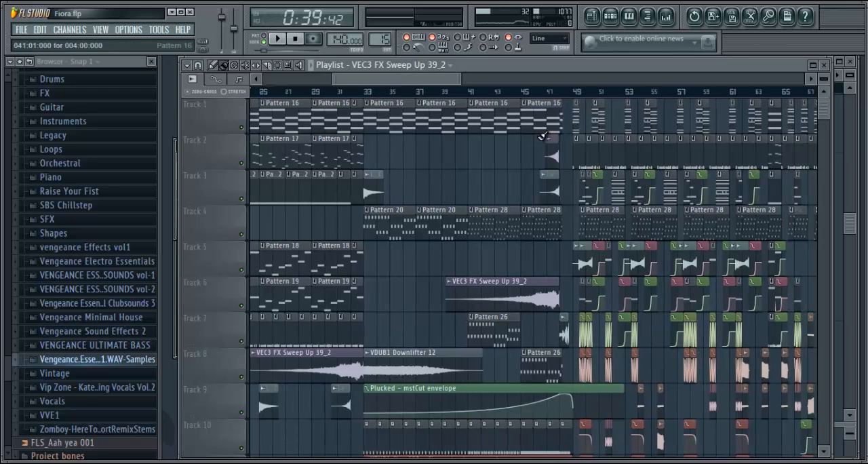
click(386, 218)
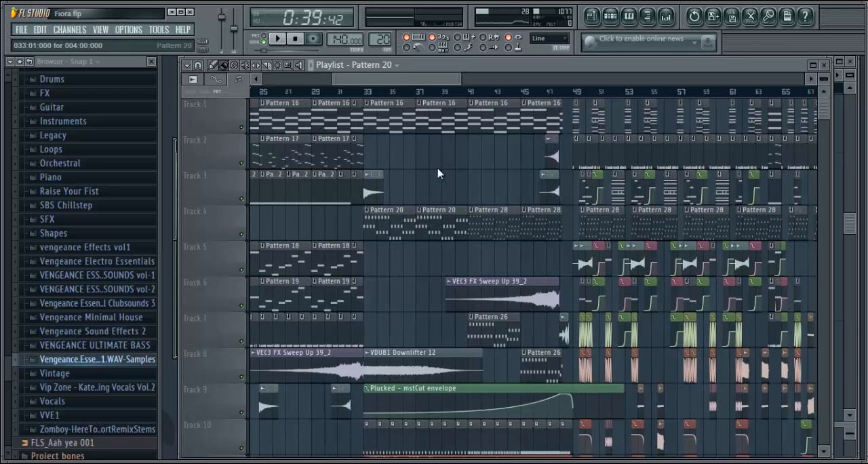
click(611, 15)
click(392, 383)
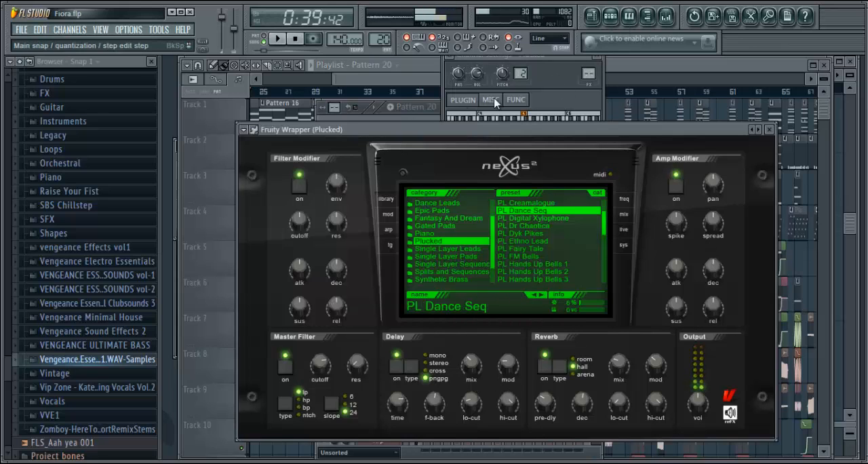
click(426, 85)
drag(426, 85, 431, 84)
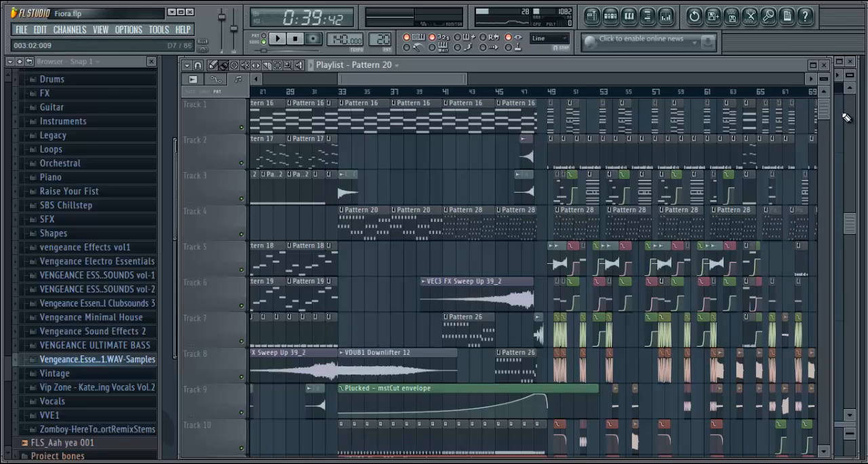
Select Pattern 28 on Track 4, examine its Plucked notes in the piano roll and return to the playlist
drag(825, 110, 826, 118)
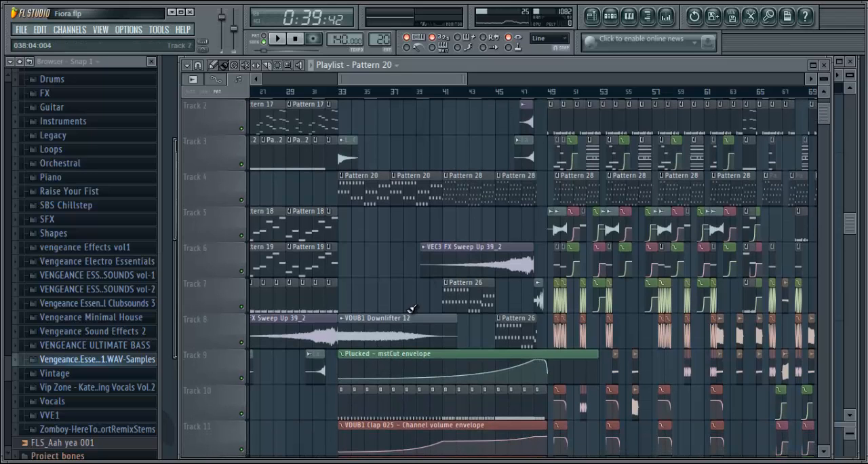
drag(825, 128, 826, 103)
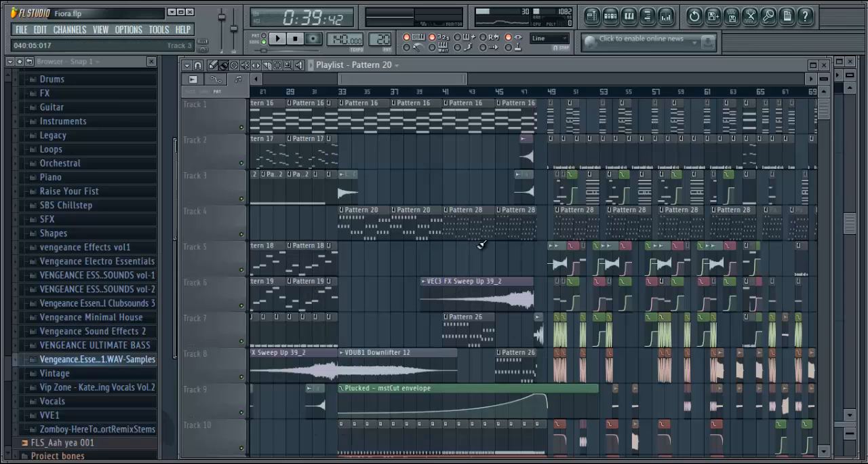
click(610, 15)
right_click(394, 385)
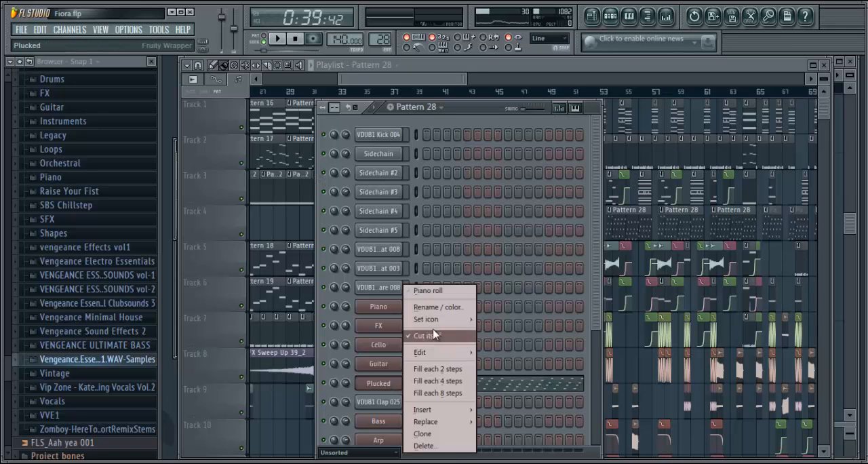
click(434, 288)
drag(414, 78, 203, 197)
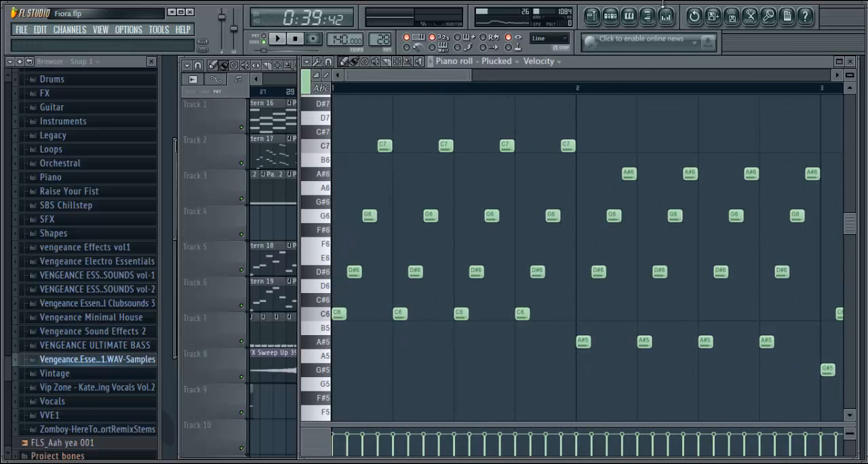
click(592, 15)
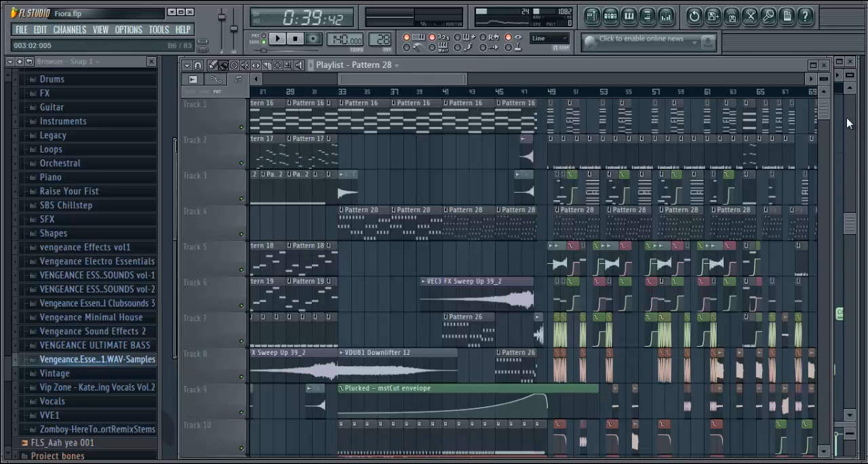
Select Pattern 27 on Track 15, view its Bass channel's Nexus preset and audition a couple of notes
scroll(379, 223, down, 6)
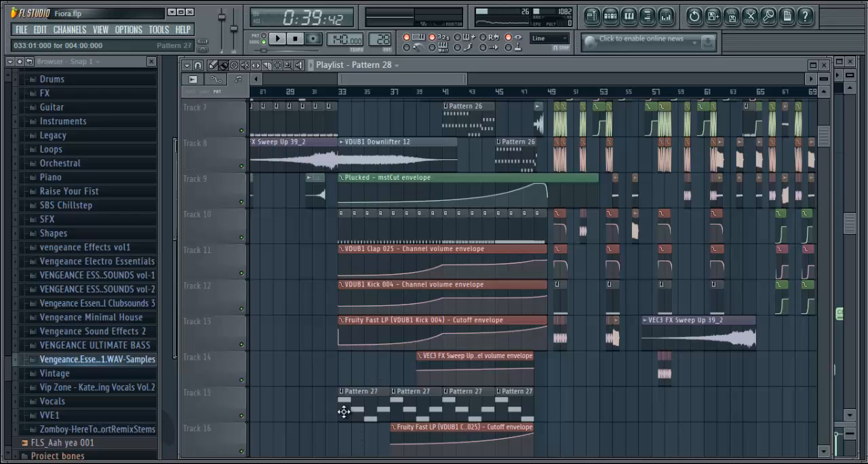
click(610, 17)
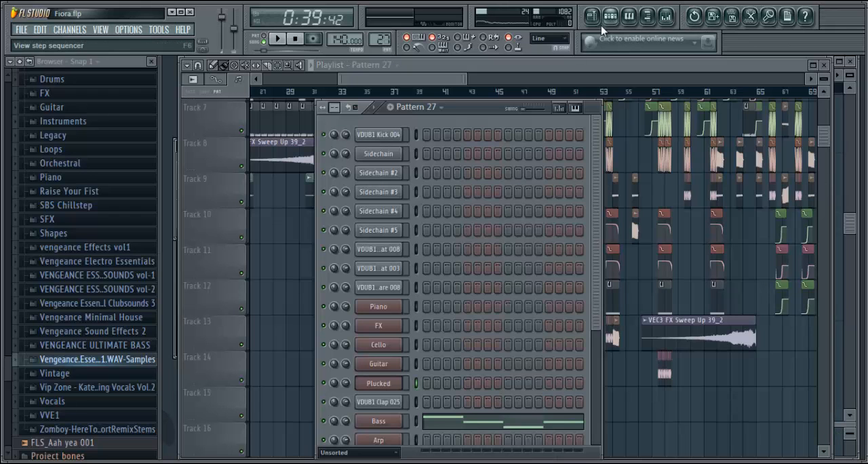
click(394, 426)
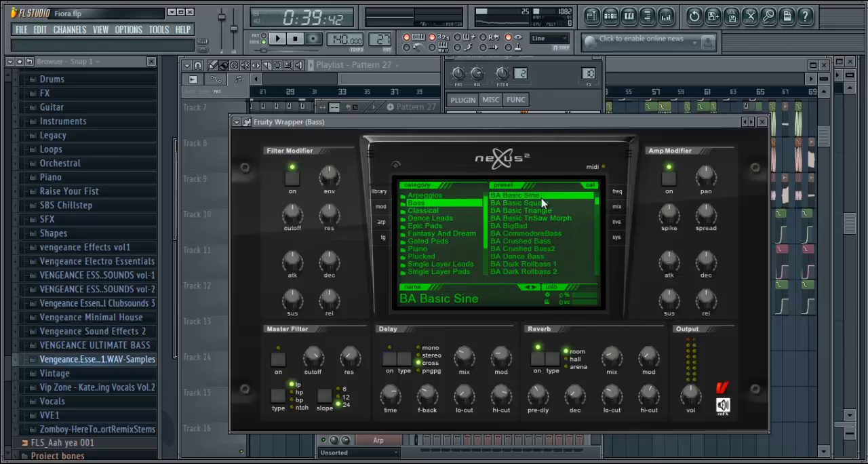
key(z)
key(d)
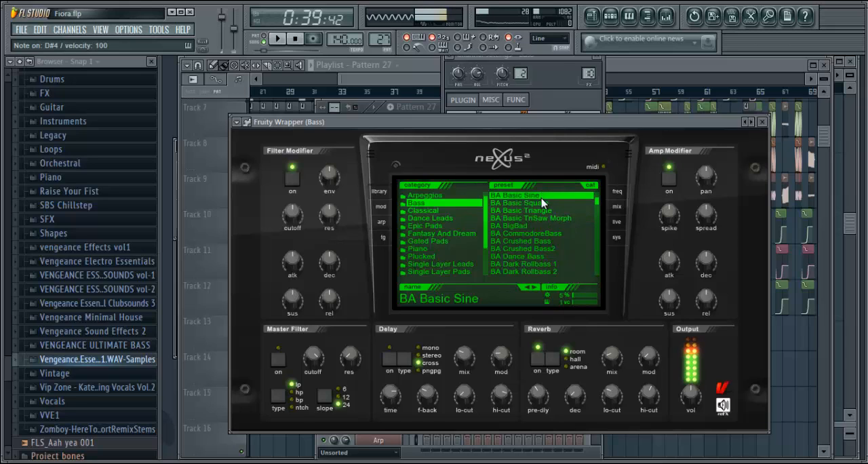
click(628, 70)
View the Fruity Parametric EQ 2 curve on the Bass mixer track and return to the playlist
click(667, 16)
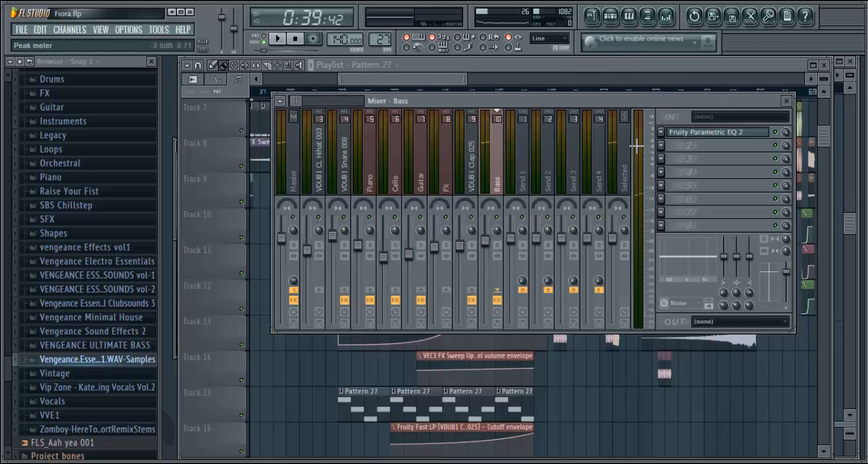
click(706, 137)
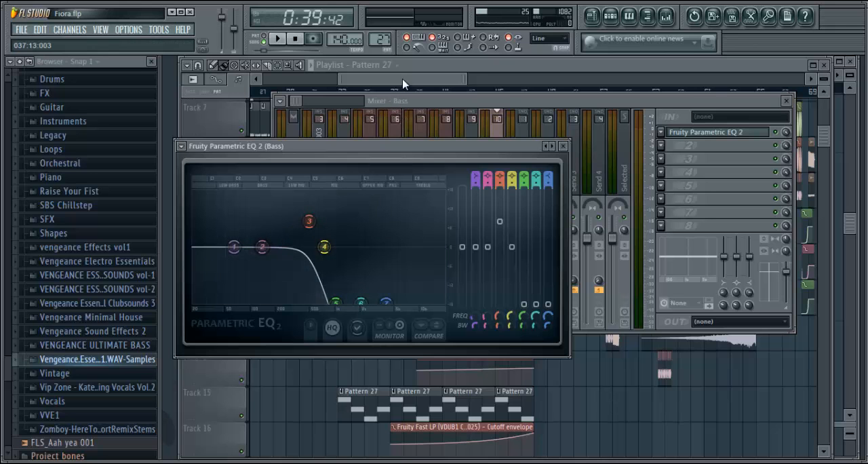
mouse_move(403, 81)
mouse_down()
mouse_move(365, 89)
mouse_move(401, 95)
mouse_up()
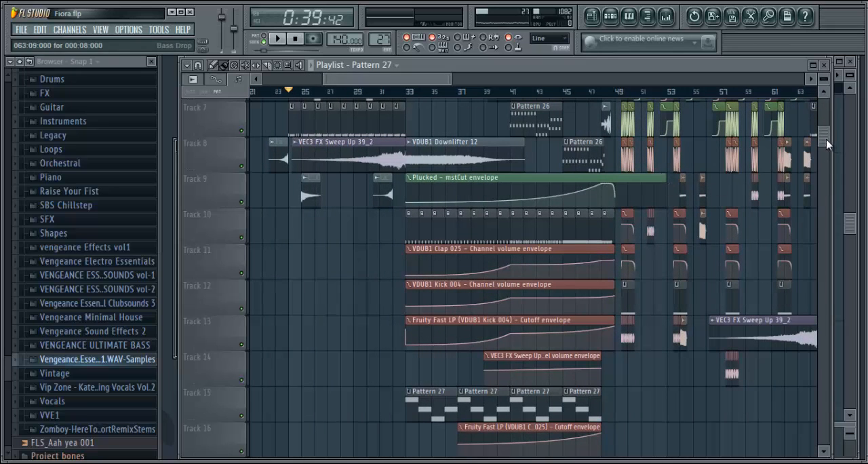
Open Pattern 30 from Track 18 in the piano roll, switch to pattern mode and examine the Arp 2 chords from bar 1
drag(827, 143, 829, 167)
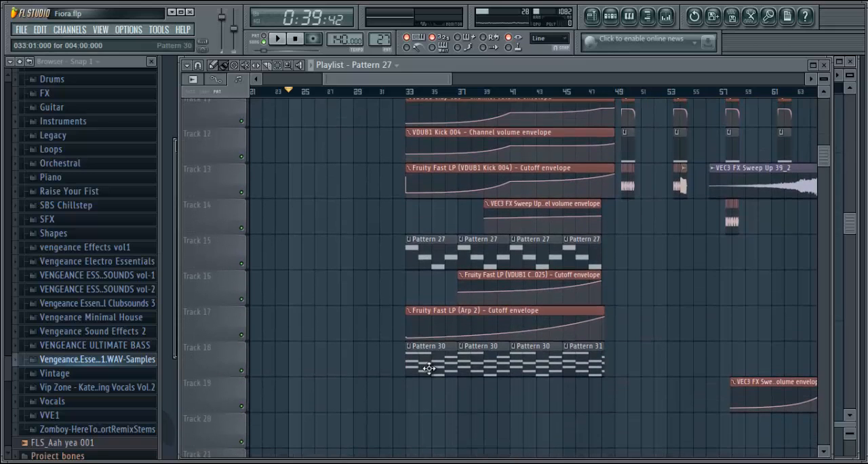
double_click(429, 368)
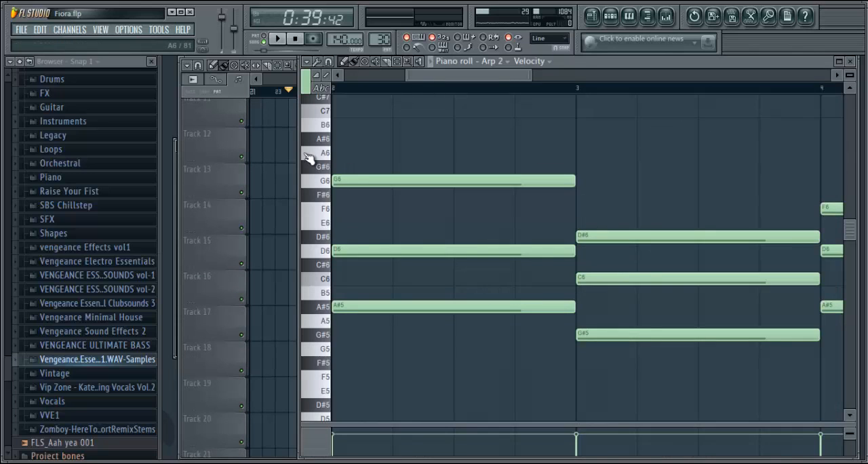
click(265, 36)
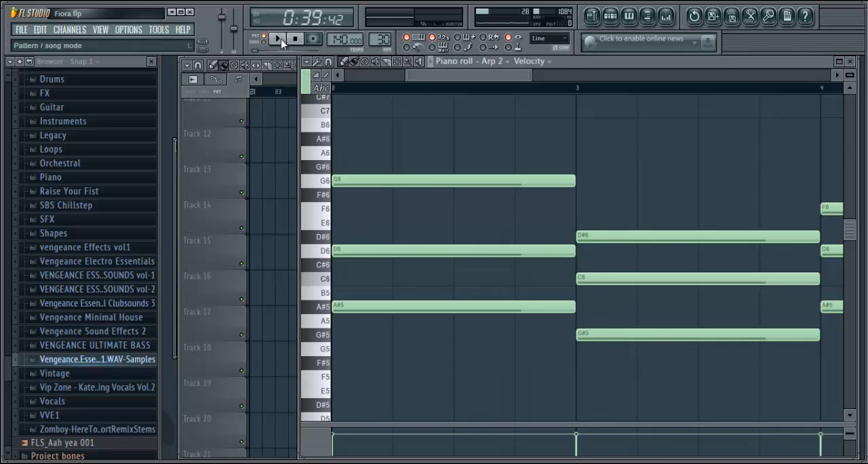
drag(460, 80, 366, 92)
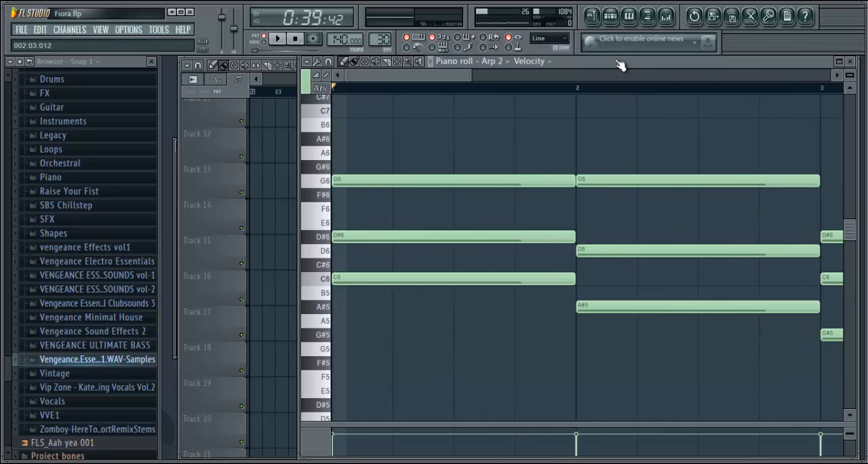
View the Nexus preset of Pattern 30's Arp 2 channel from the step sequencer
click(610, 15)
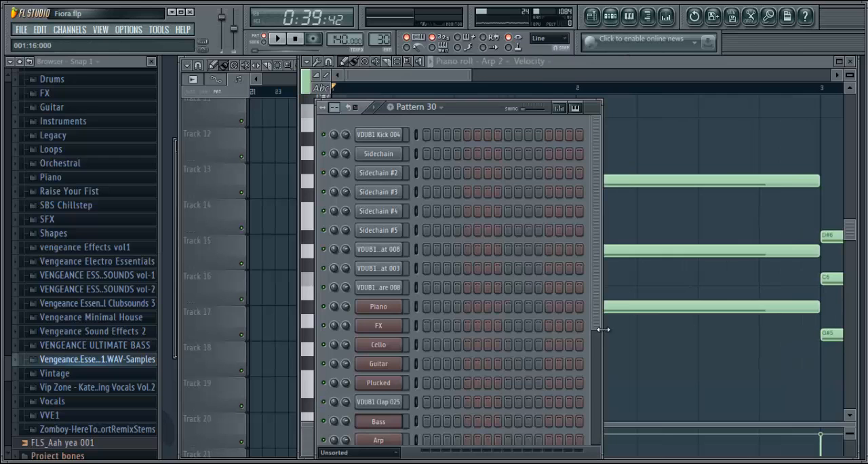
scroll(595, 408, down, 5)
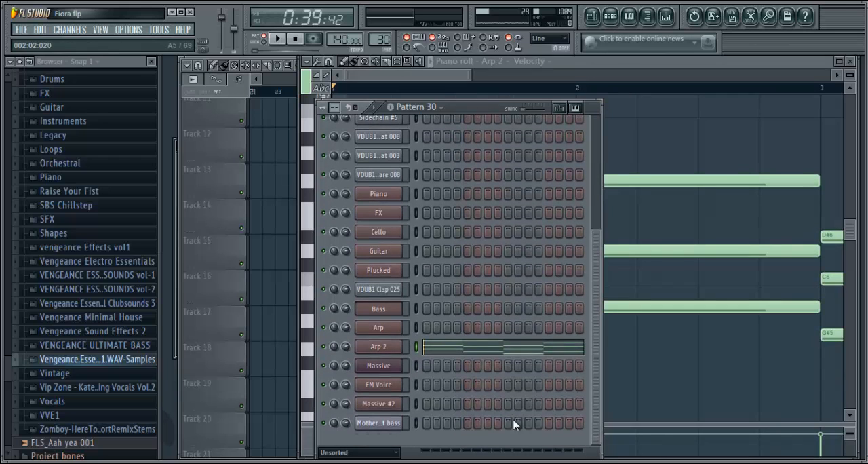
click(379, 358)
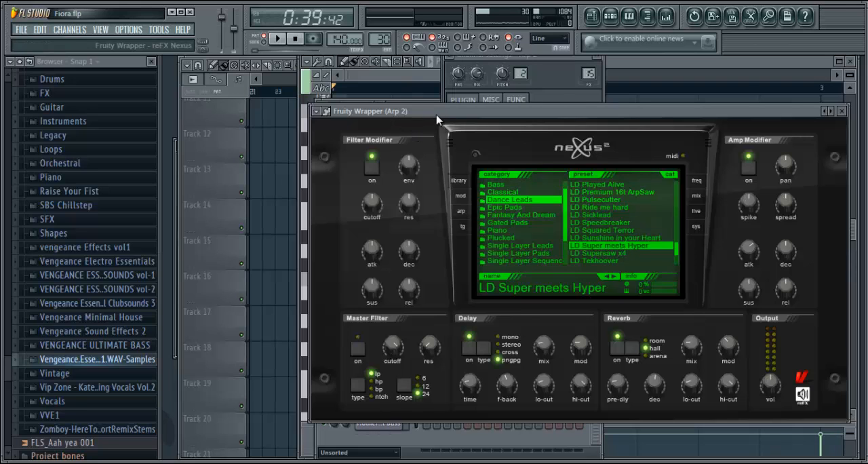
Examine the Fruity Parametric EQ 2, Dimension Expander, Fruity Reeverb and Fruity Fast LP settings on the Arp 2 mixer track
click(567, 88)
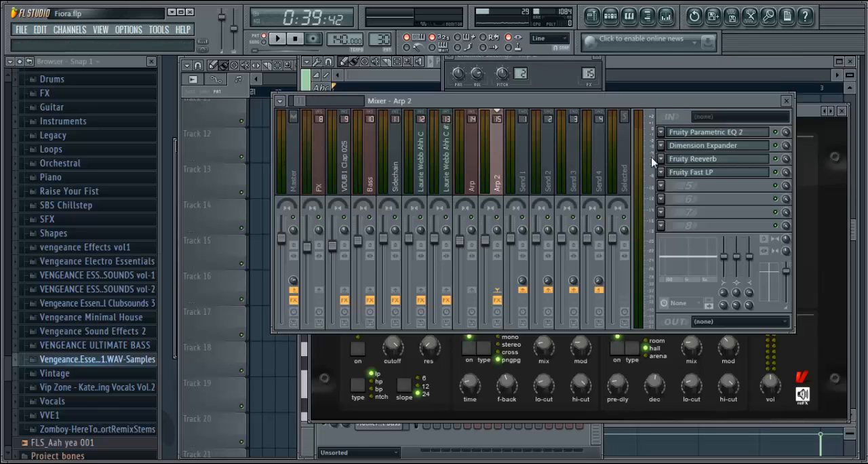
click(708, 136)
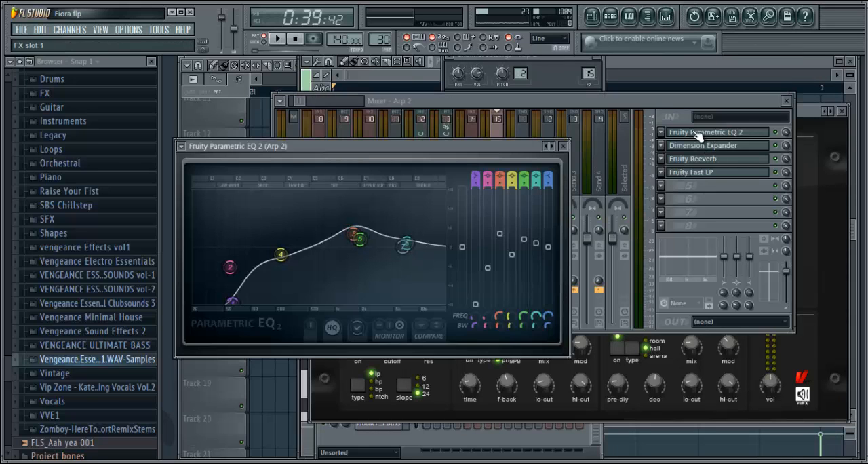
click(563, 146)
click(689, 154)
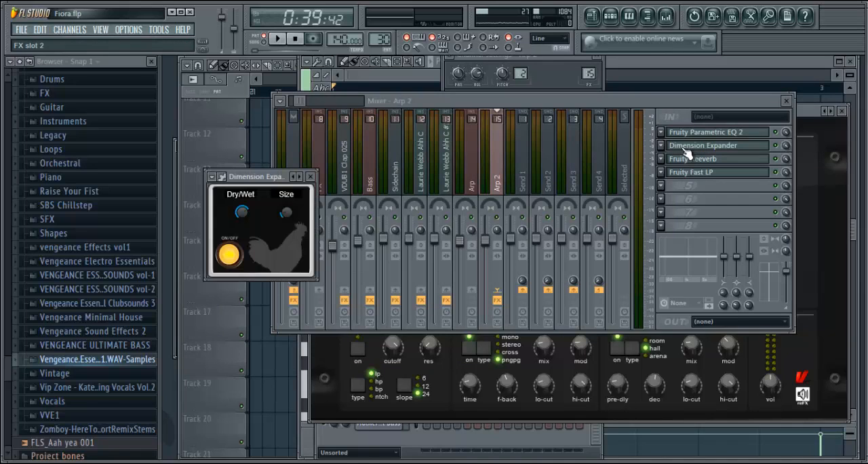
click(311, 177)
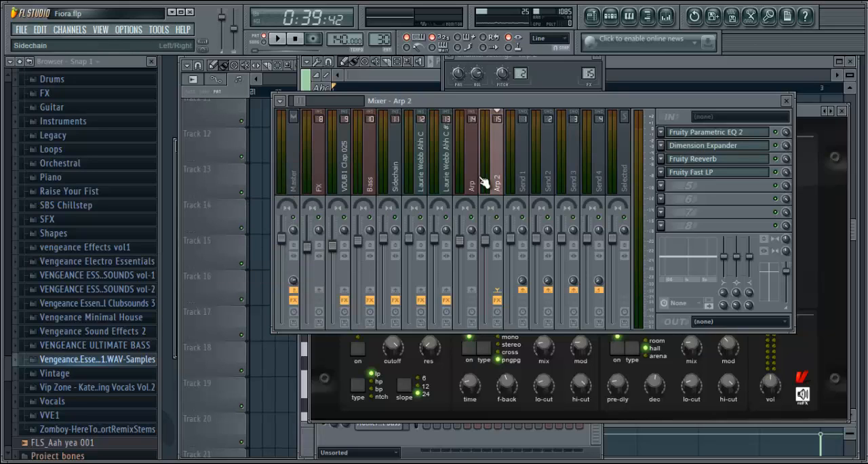
click(698, 163)
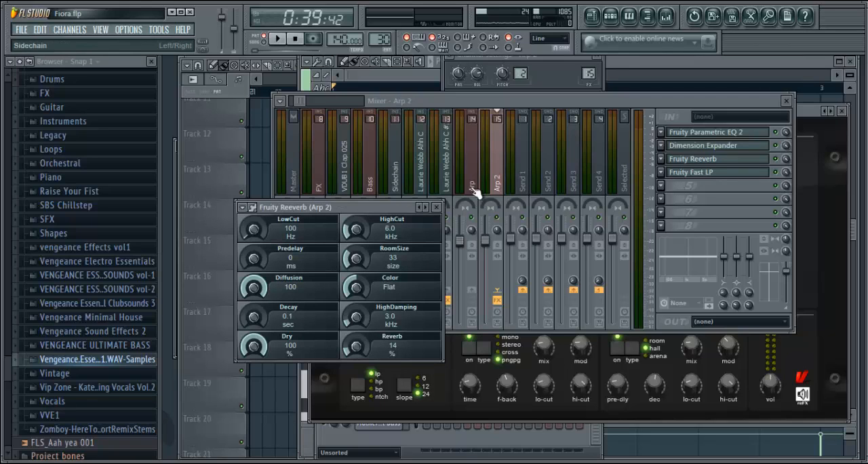
click(436, 207)
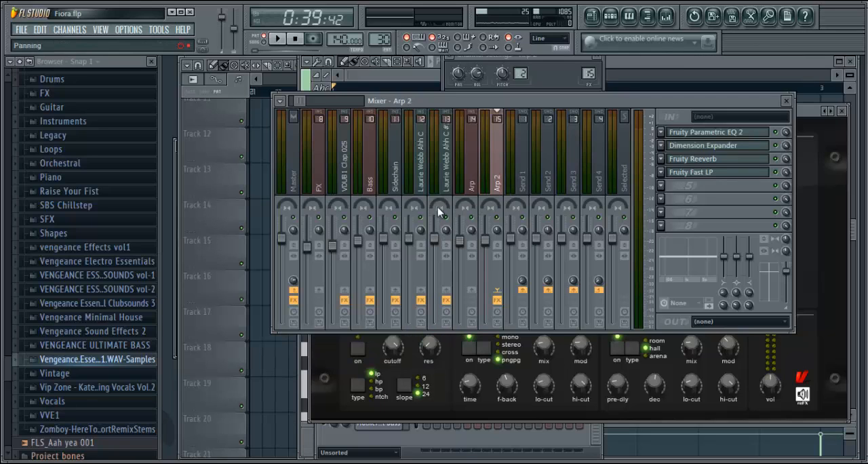
click(682, 174)
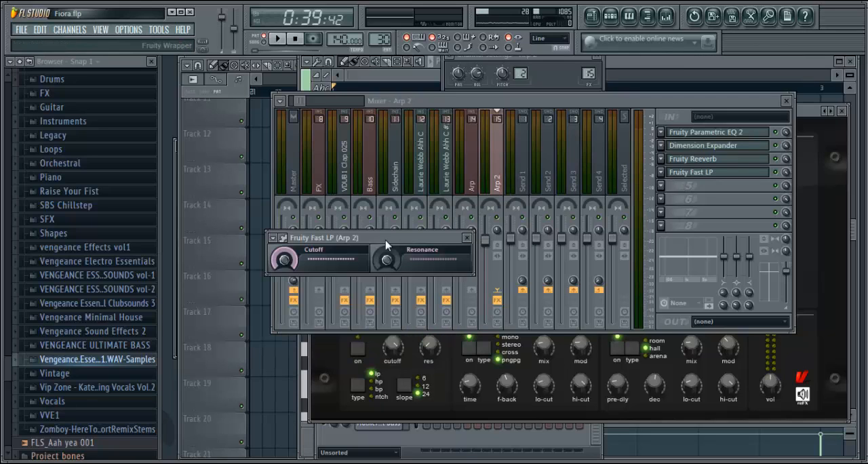
View the Fruity Fast LP cutoff and resonance on the Arp 2 mixer track and return to the playlist
click(275, 240)
mouse_move(282, 261)
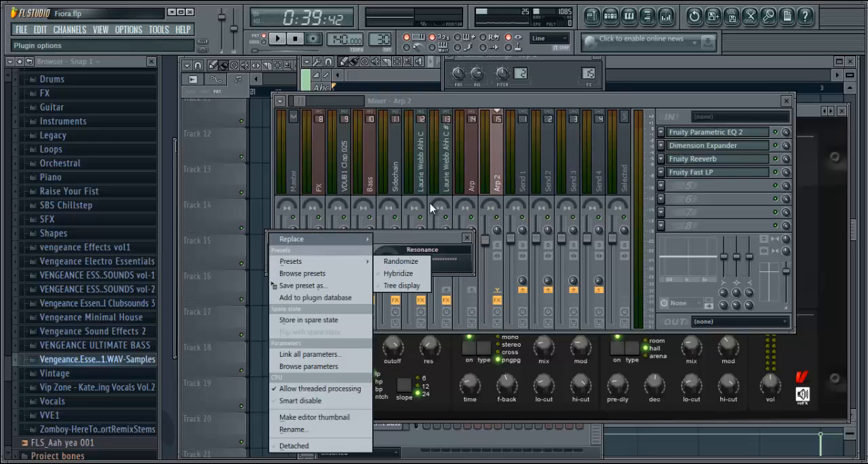
click(704, 101)
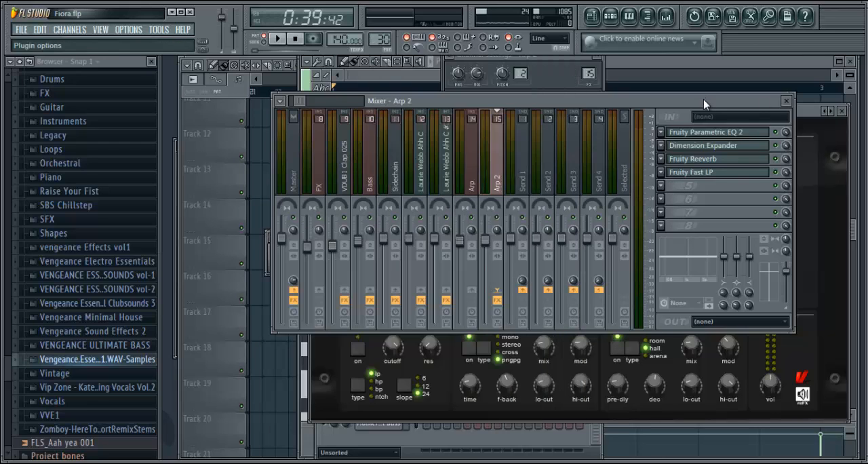
click(702, 178)
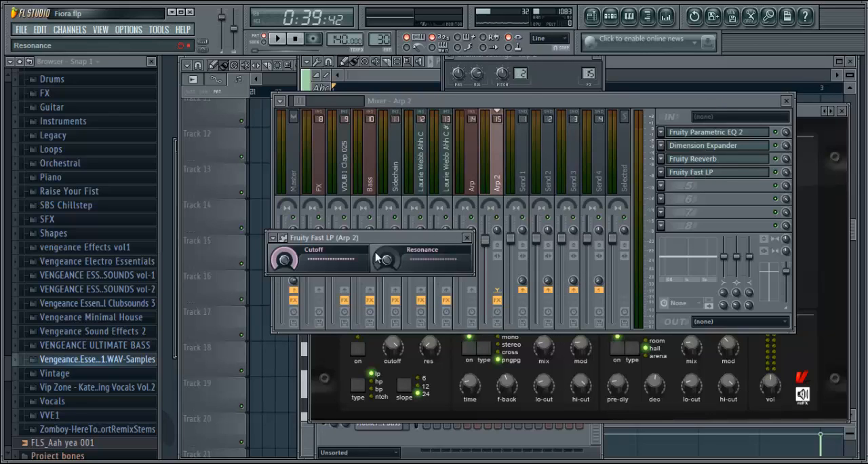
click(468, 238)
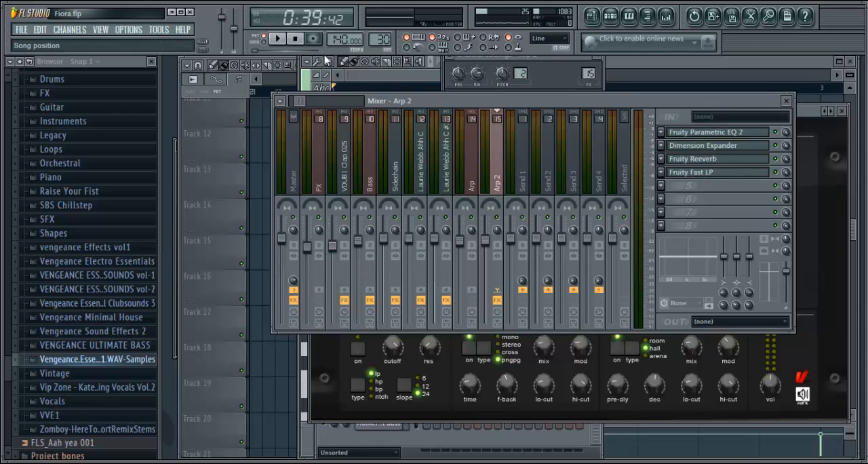
click(417, 79)
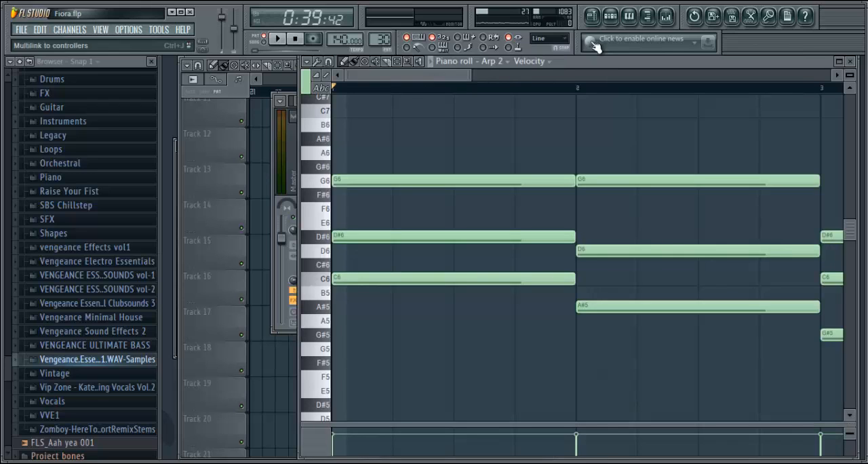
click(592, 17)
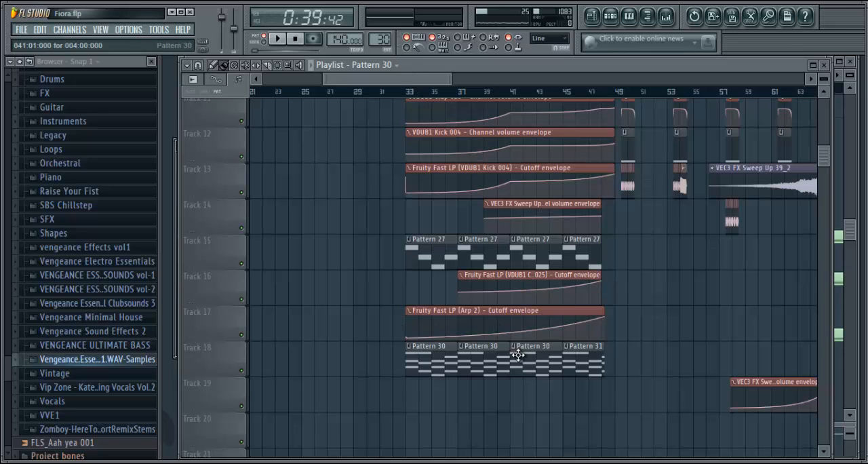
Play the full build-up from bar 33 up to the start of the drop, following the playhead, and stop playback
click(408, 93)
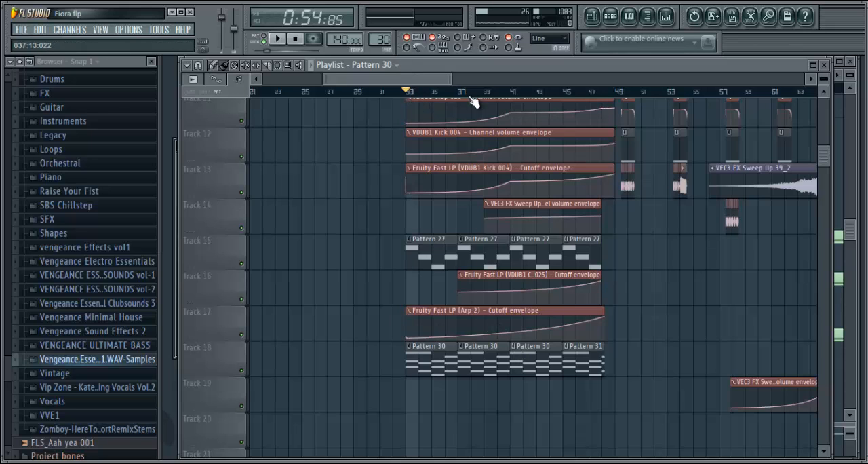
drag(823, 166, 828, 107)
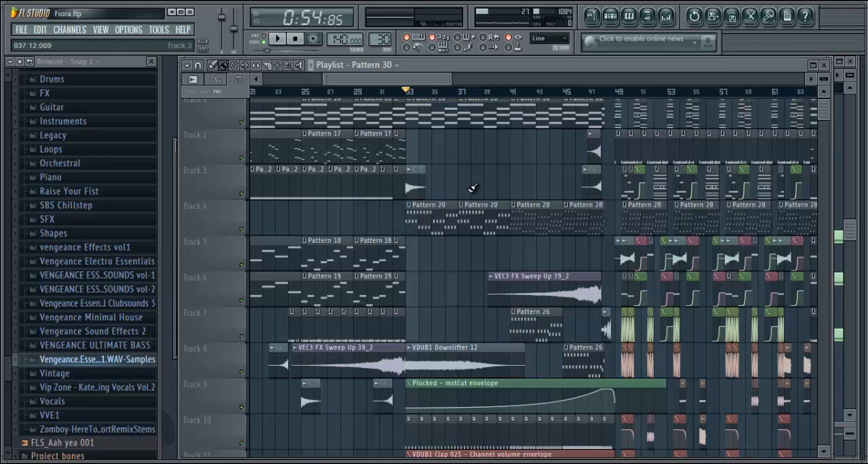
key(space)
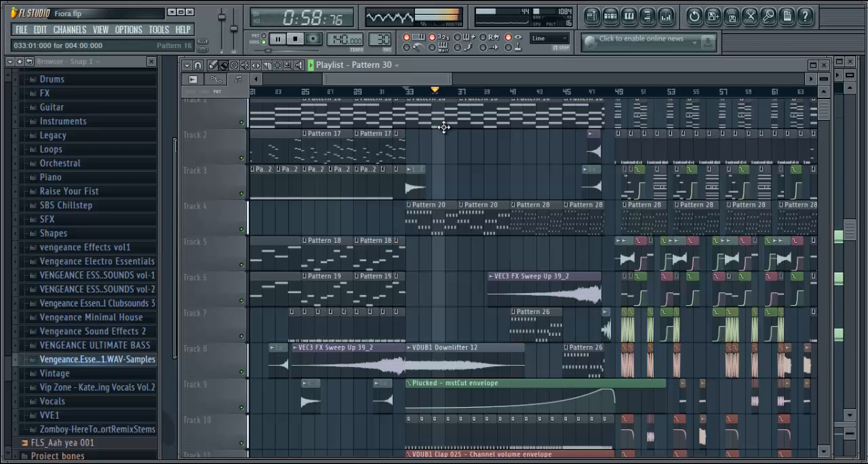
drag(430, 78, 453, 84)
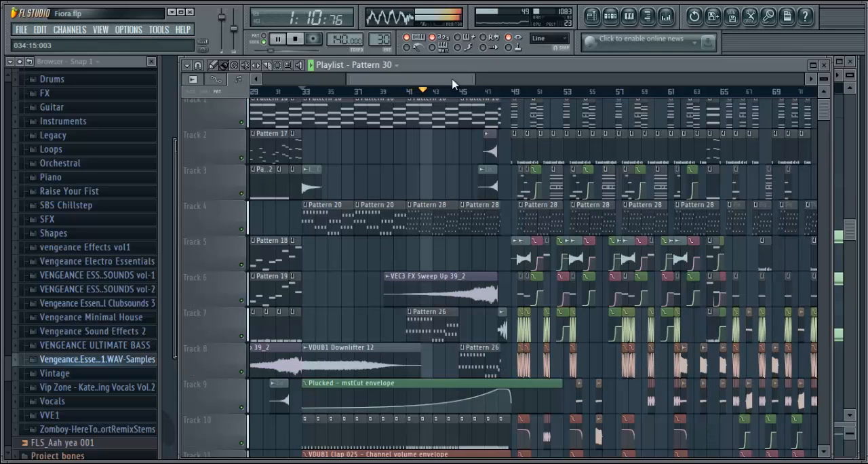
drag(453, 83, 459, 83)
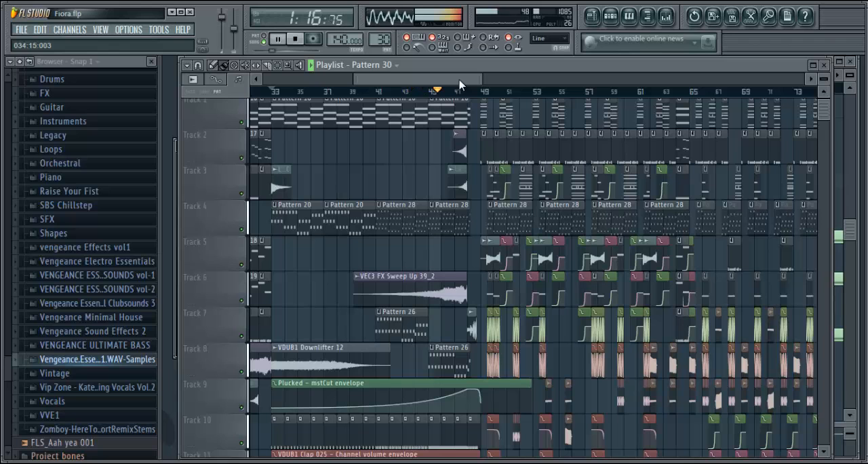
drag(459, 84, 473, 84)
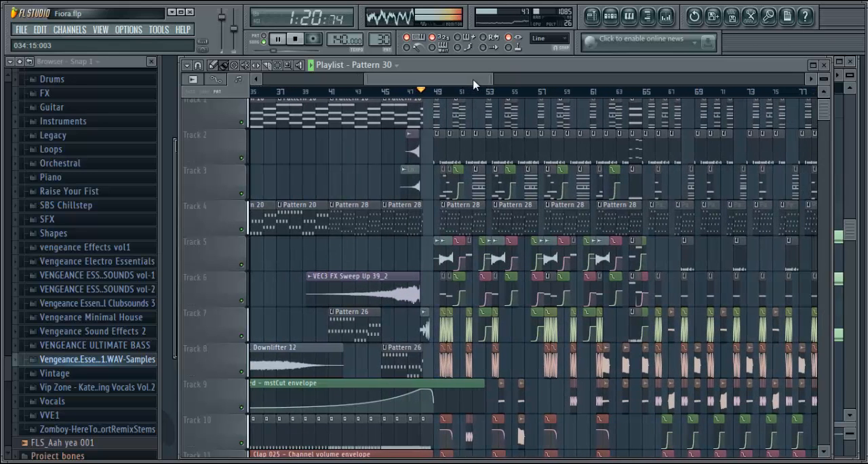
key(space)
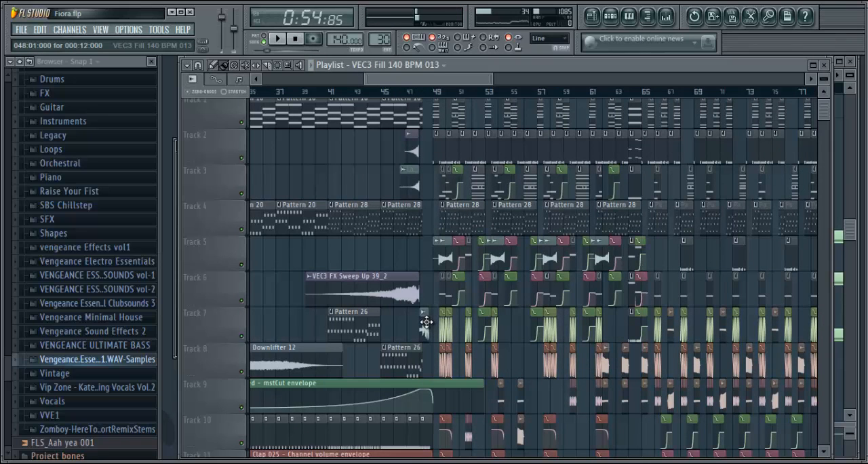
Examine the channel settings and sample of the VEC3 Fill 140 BPM 013 audio clip and return to the playlist
click(610, 16)
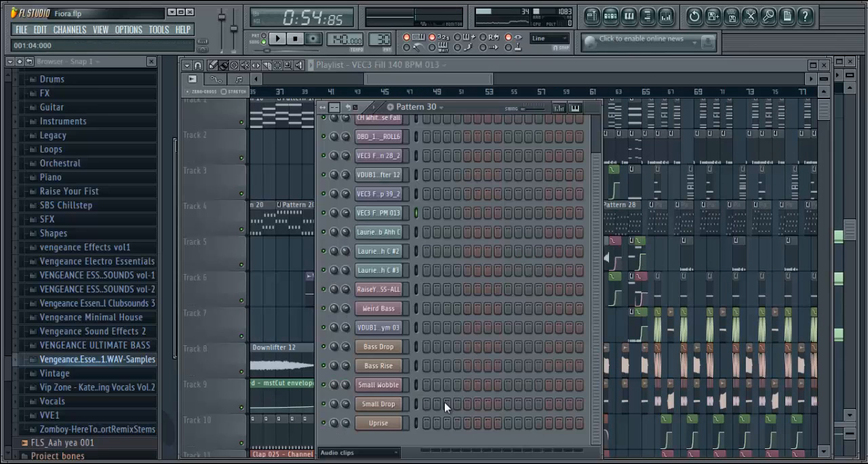
click(391, 214)
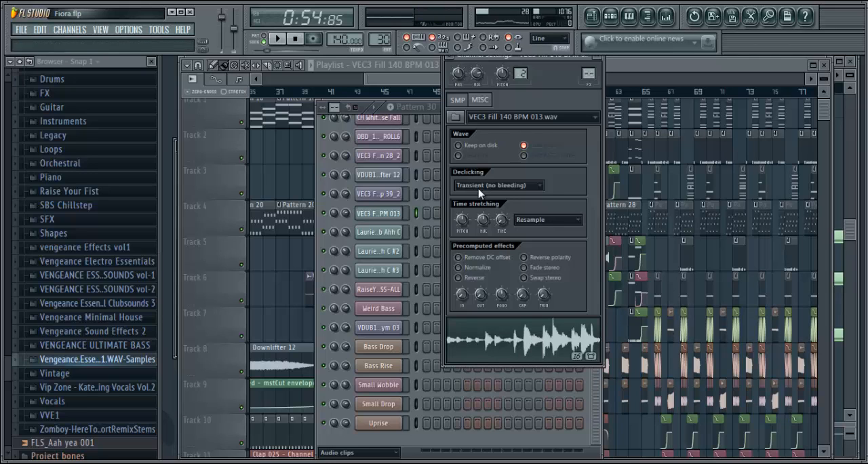
click(438, 87)
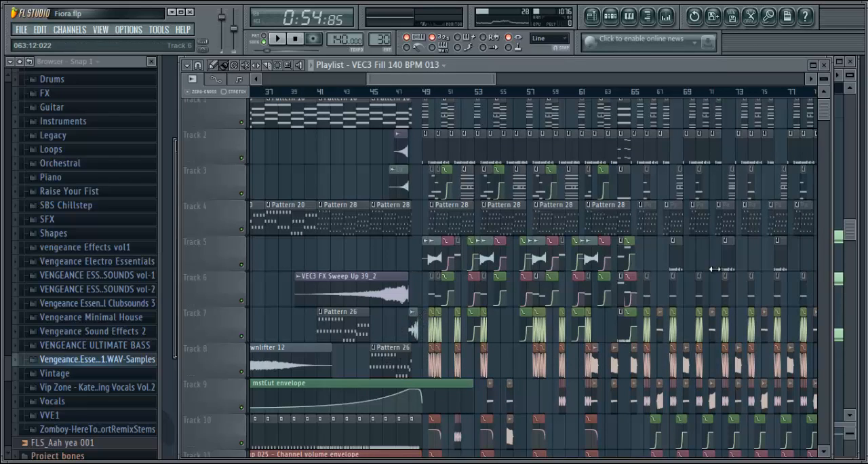
Play the transition into the drop from about bar 48 and stop playback
click(412, 93)
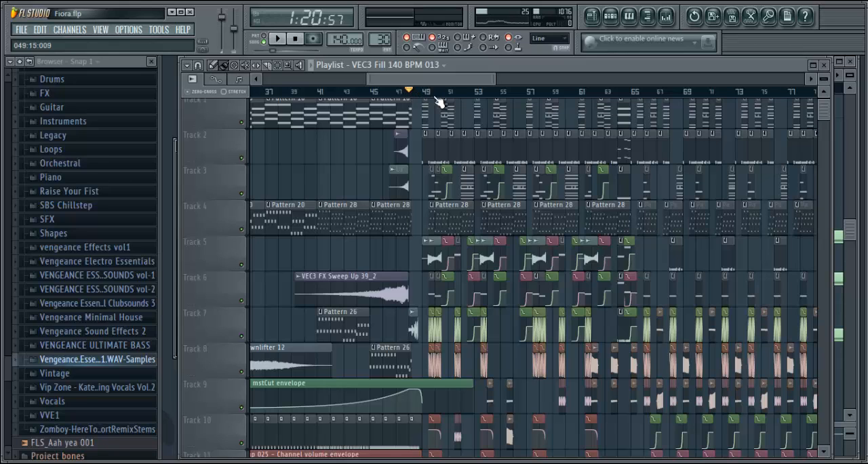
key(space)
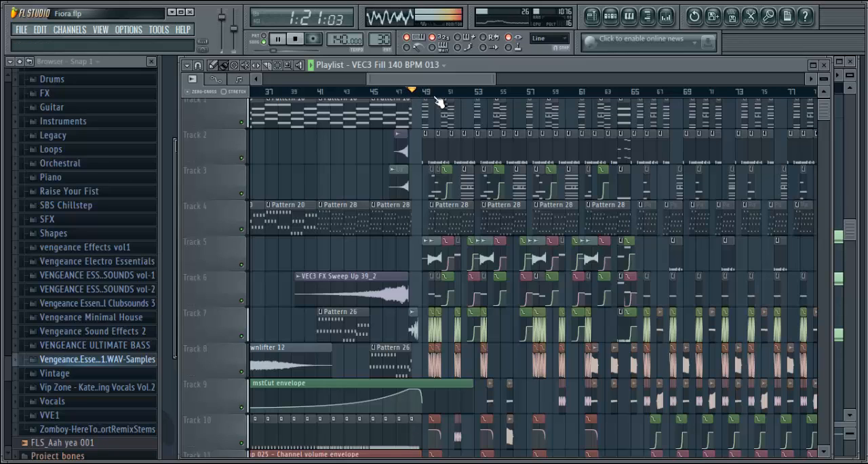
click(302, 40)
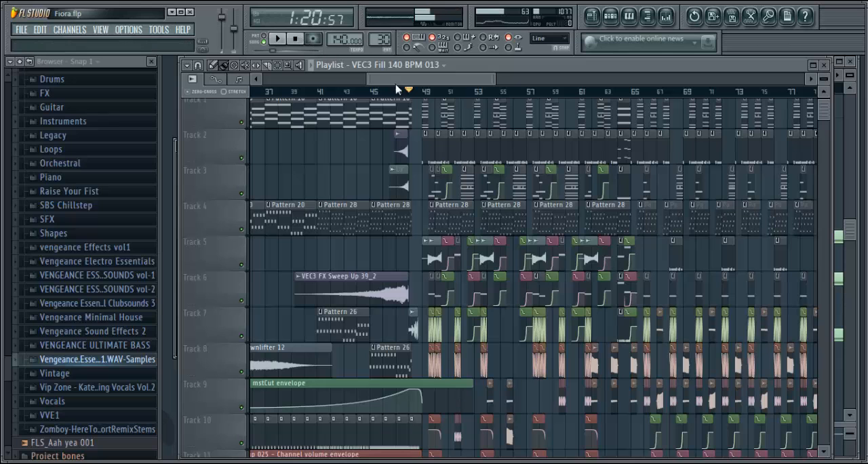
Select Pattern 29 at bar 49 on Track 1 and examine its channels in the step sequencer
mouse_move(405, 80)
mouse_down()
mouse_move(392, 81)
mouse_move(404, 84)
mouse_up()
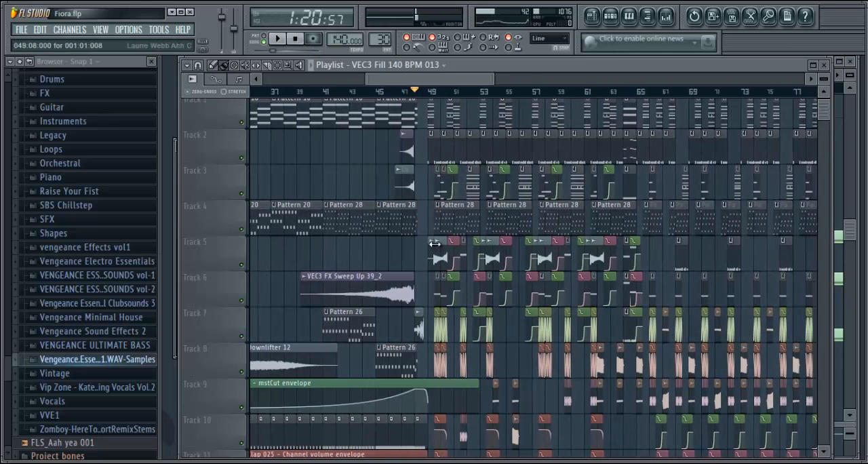
drag(824, 113, 826, 100)
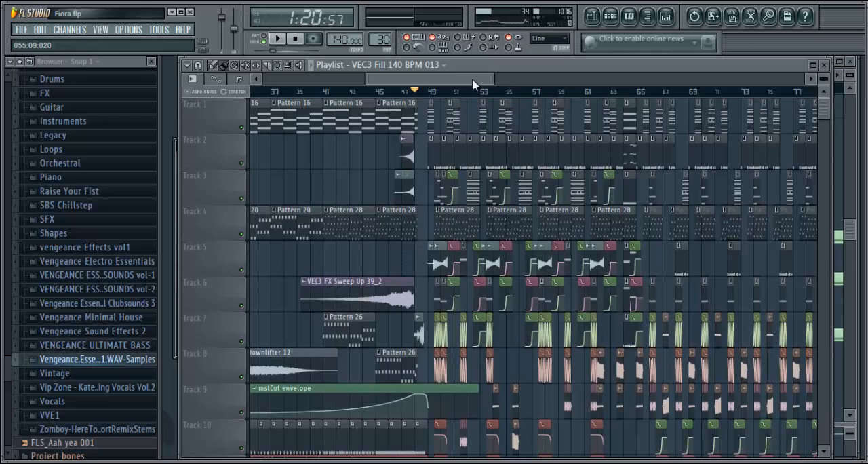
drag(473, 79, 488, 91)
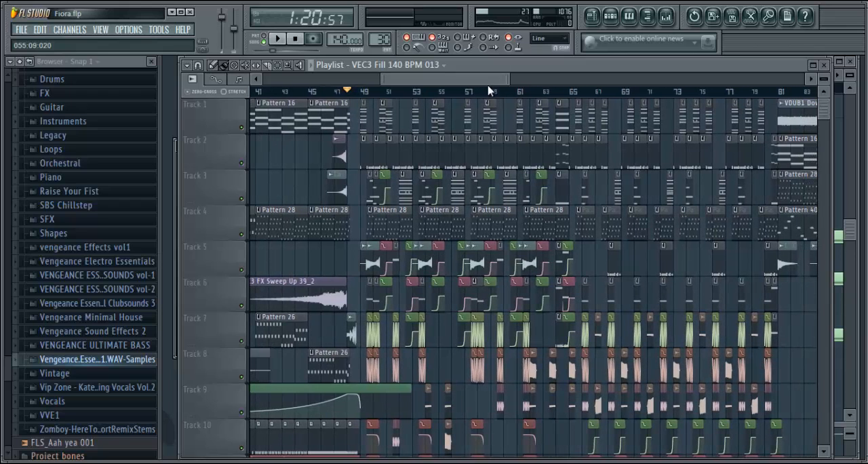
click(364, 119)
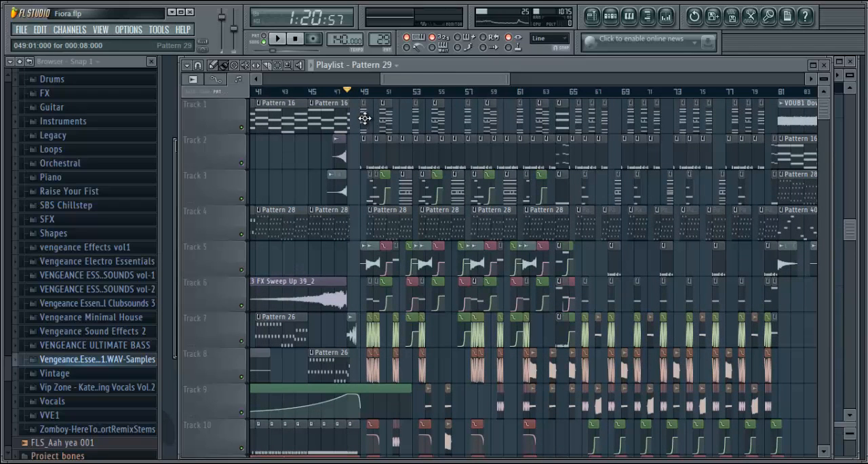
click(610, 20)
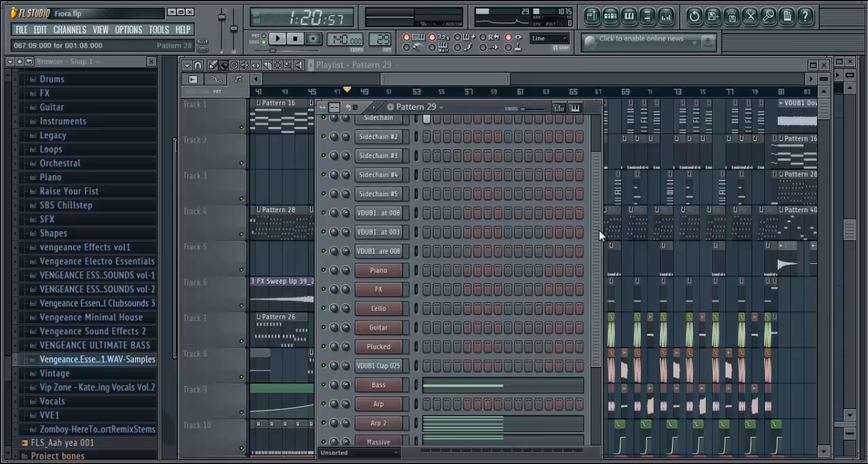
drag(597, 231, 620, 415)
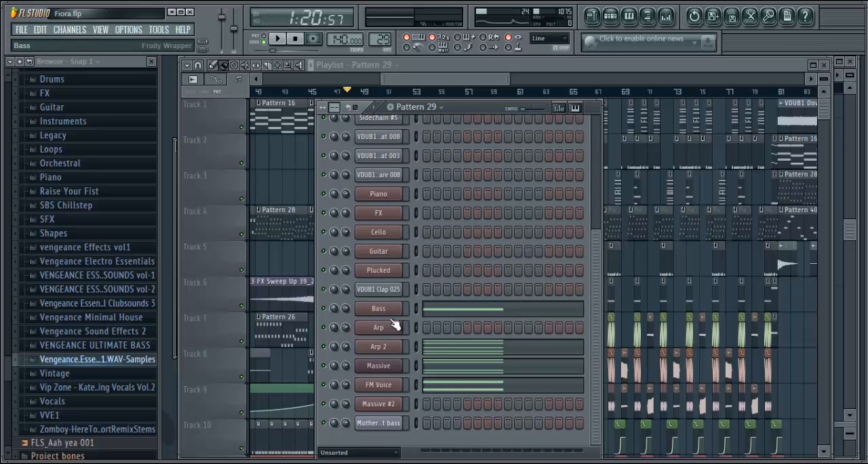
View the Nexus preset of Pattern 29's Bass channel and try playing a few notes on it
click(392, 313)
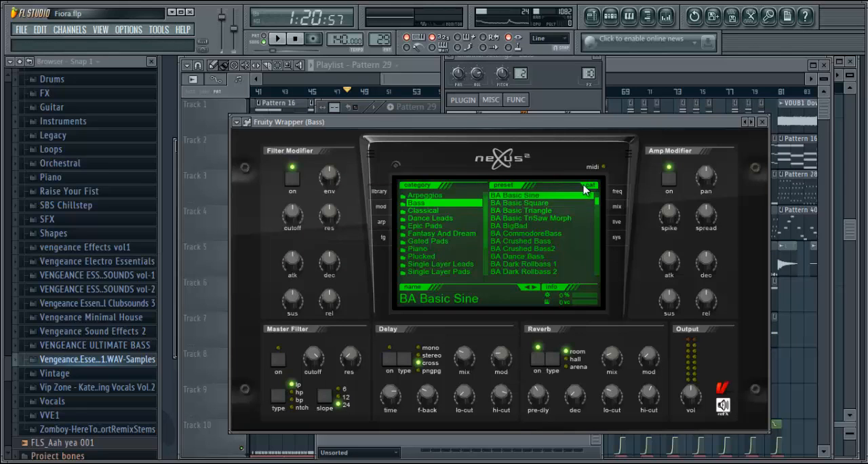
key(d)
key(d)
key(d)
key(d)
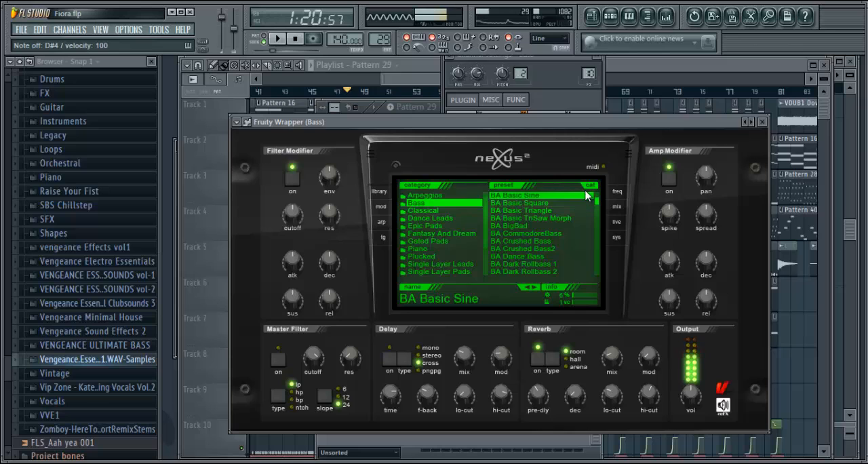
click(514, 57)
Open Pattern 29's Arp 2 channel in the piano roll, examine its chord and audition keys up to G5
click(611, 15)
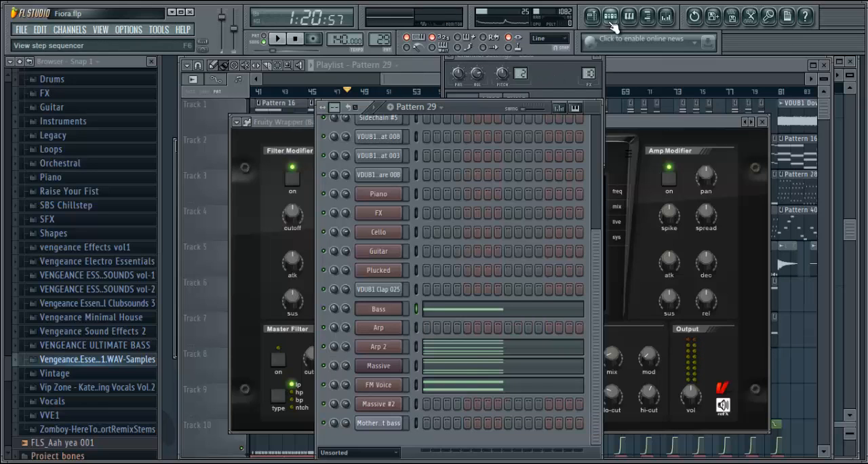
right_click(380, 348)
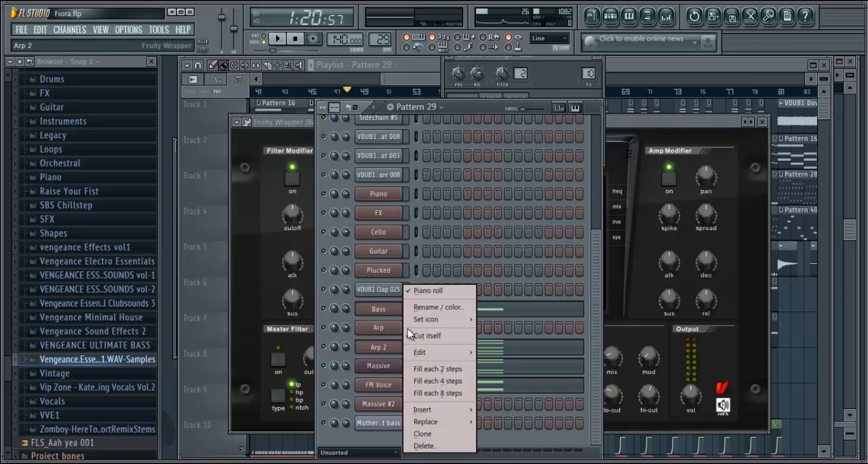
click(425, 293)
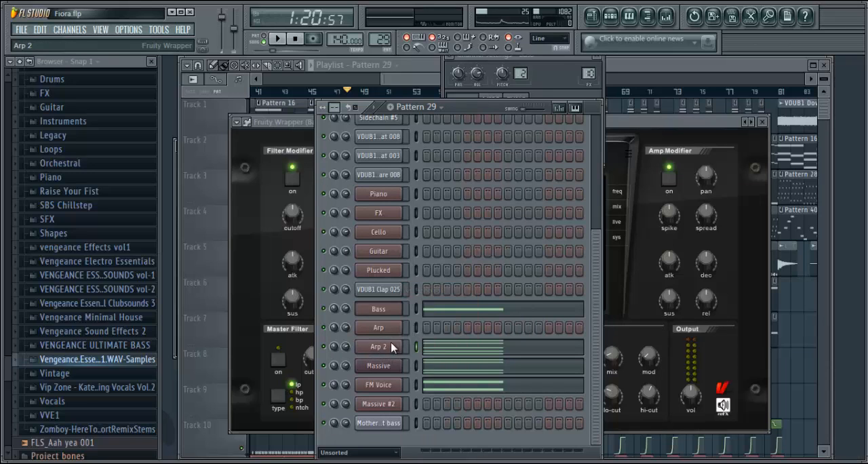
right_click(391, 344)
click(440, 290)
right_click(393, 348)
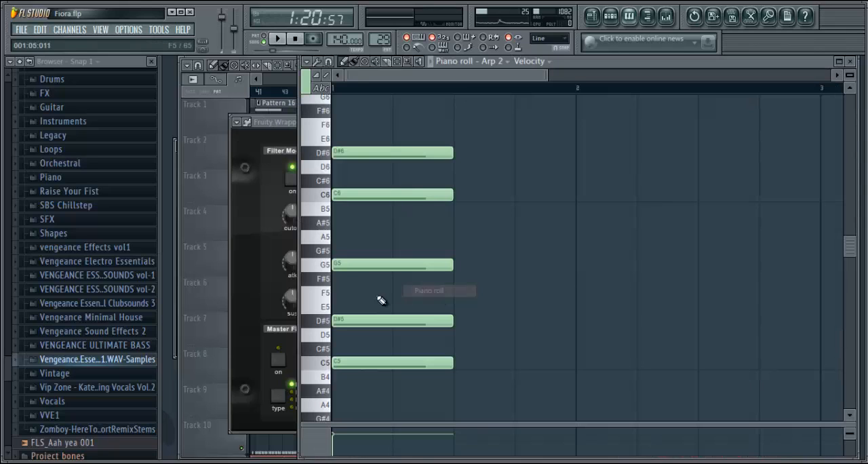
click(419, 290)
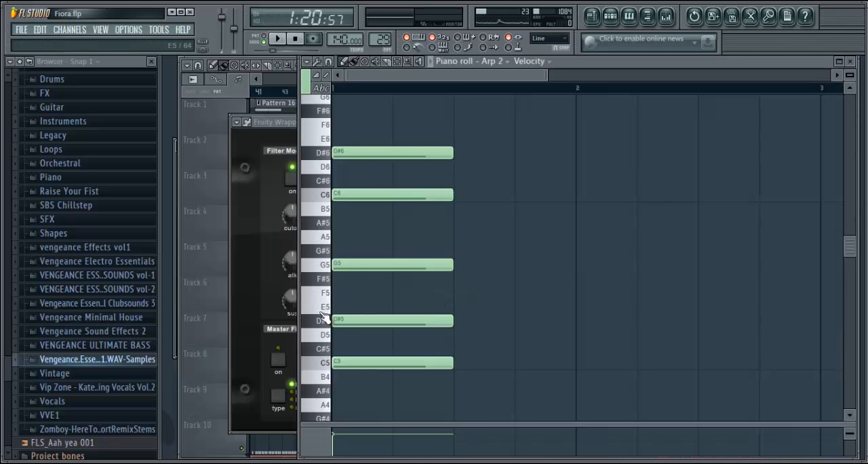
click(324, 349)
drag(325, 334, 321, 268)
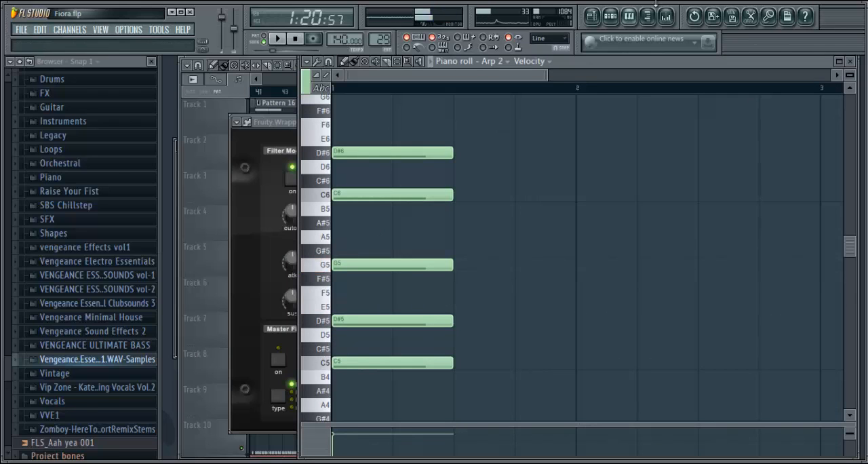
Open Pattern 29's Massive channel in the piano roll to examine its chord notes
click(612, 18)
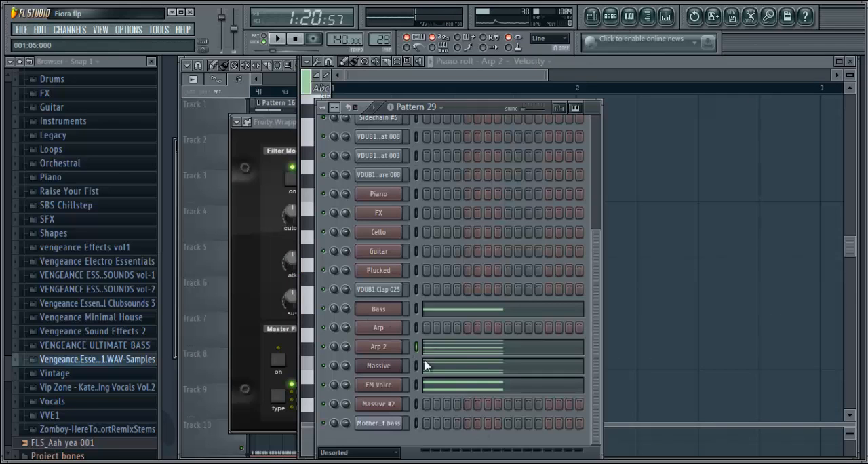
right_click(391, 369)
click(442, 293)
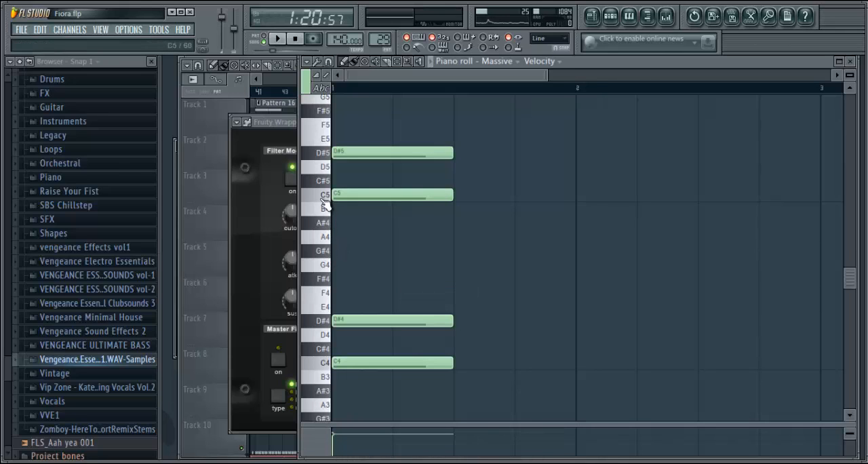
Audition the Massive chord's keys in the piano roll, including C5, D#5, D#4 and C4
click(324, 197)
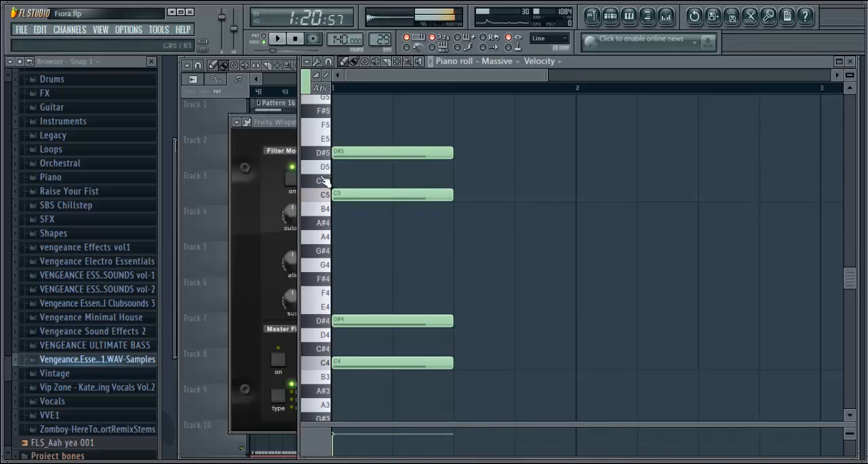
click(324, 153)
click(323, 307)
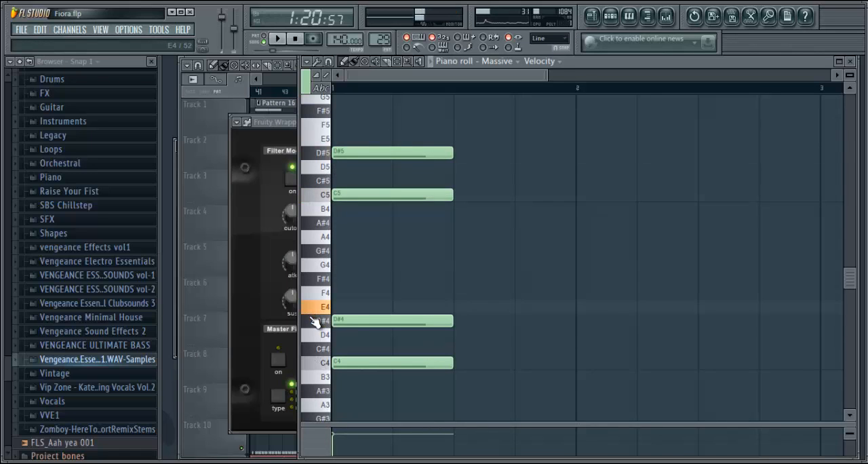
click(323, 320)
click(316, 365)
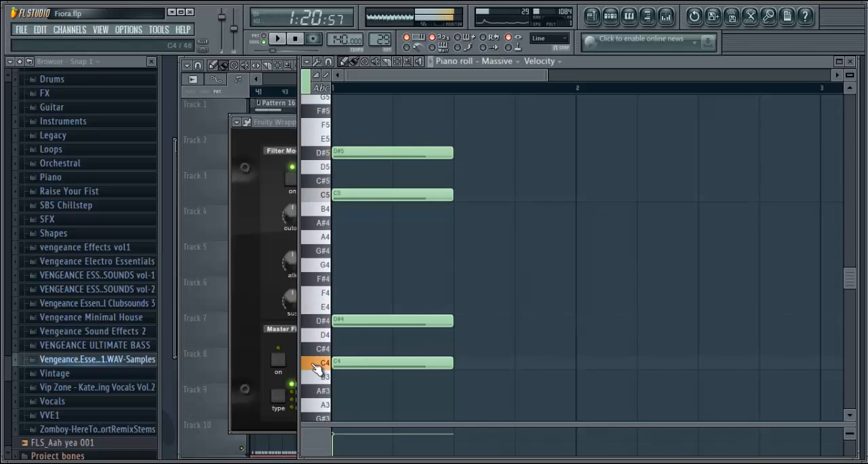
Open Pattern 29's FM Voice channel in the piano roll and audition its C6 and D#6 keys
click(611, 16)
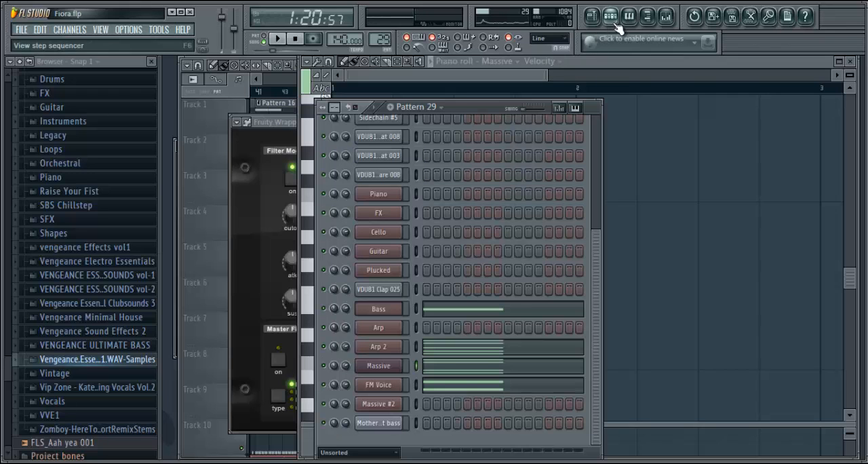
right_click(389, 387)
click(407, 283)
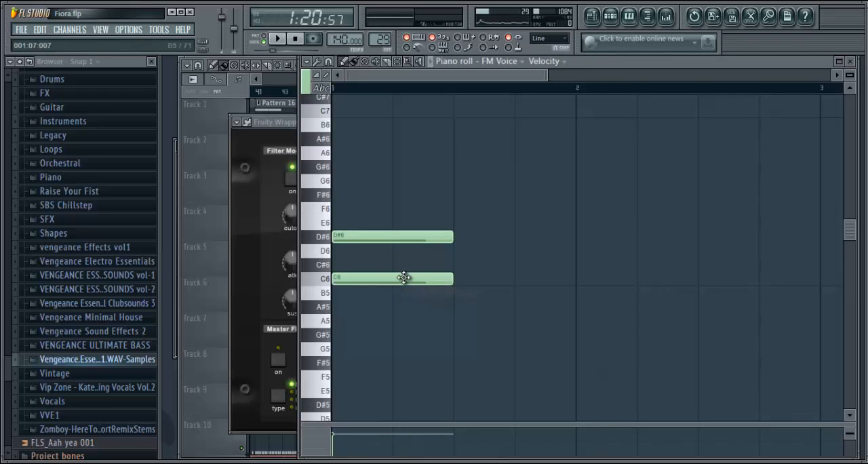
click(325, 281)
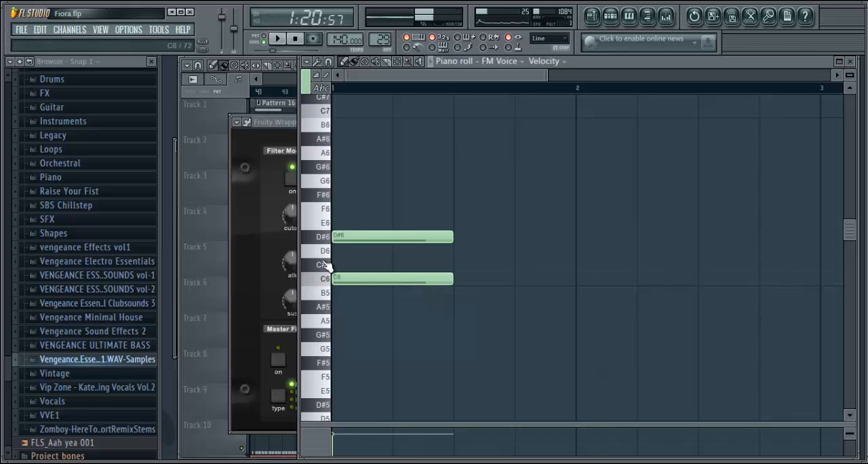
click(325, 238)
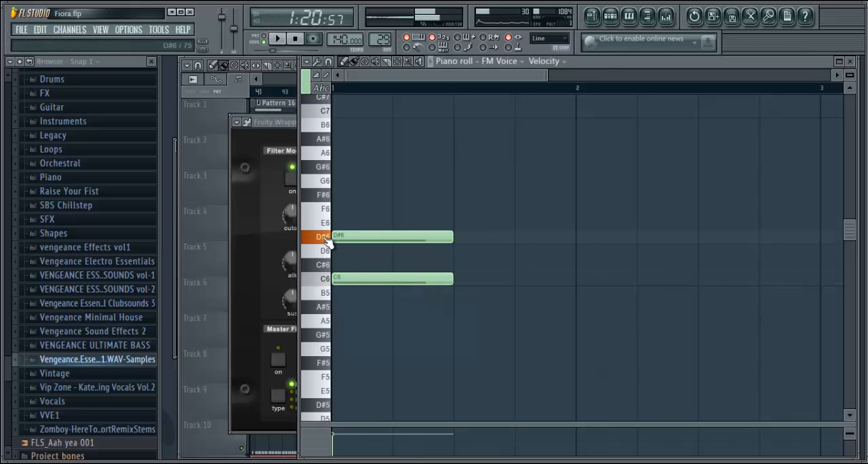
Return to Pattern 29 in the step sequencer and examine its kick and Sidechain channels
click(610, 15)
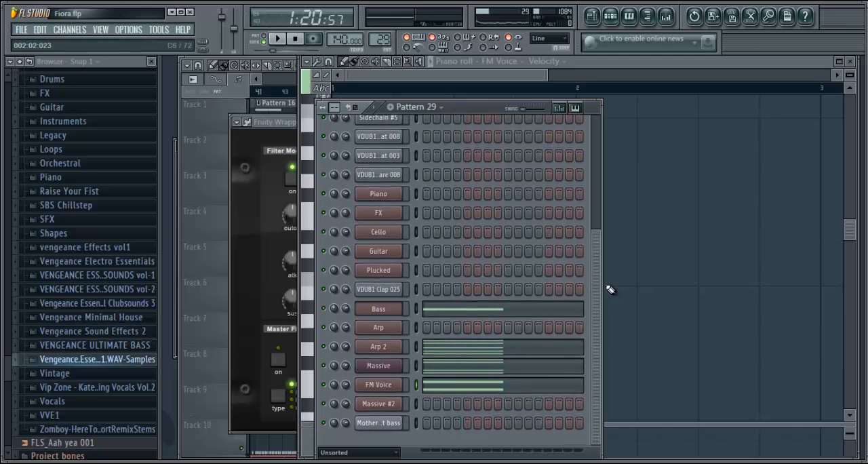
drag(595, 261, 578, 71)
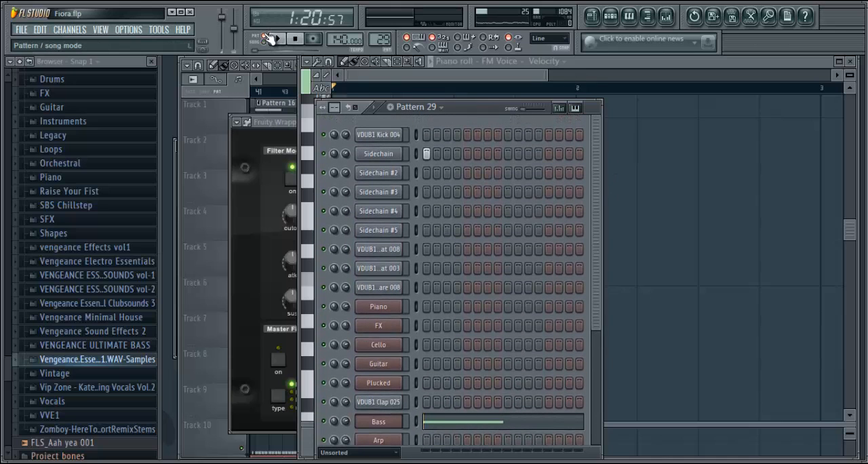
drag(597, 173, 595, 122)
Play the arrangement in the playlist from bar 49 to hear the start of the drop, and stop playback
click(593, 18)
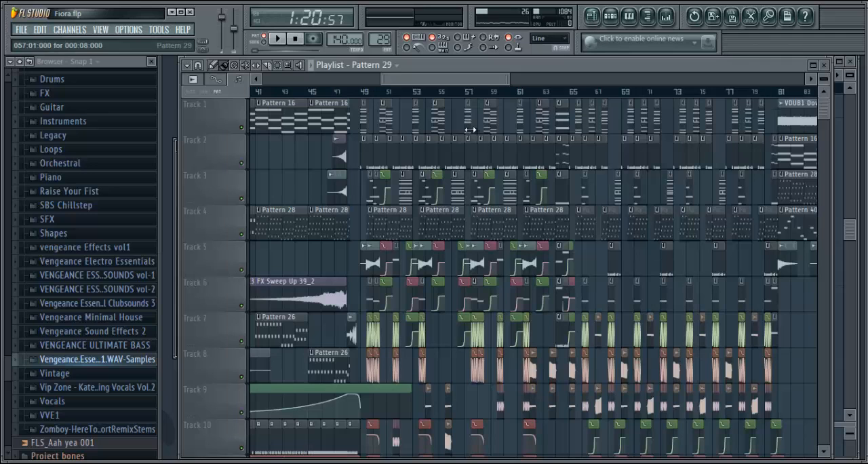
click(361, 91)
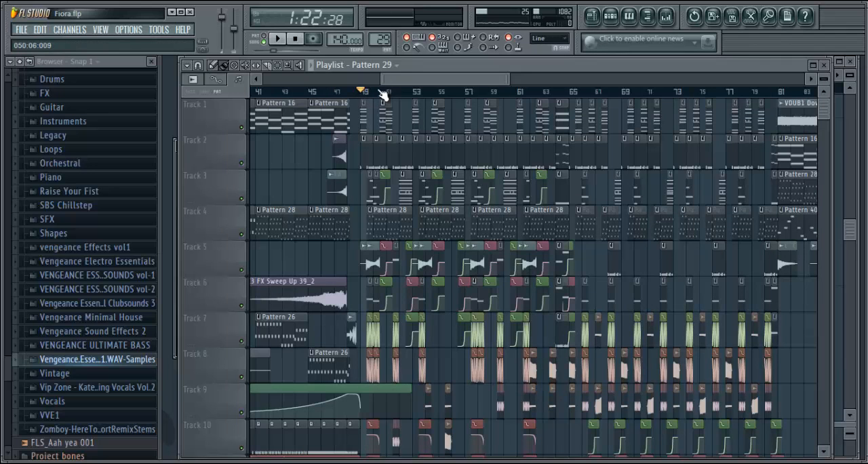
key(space)
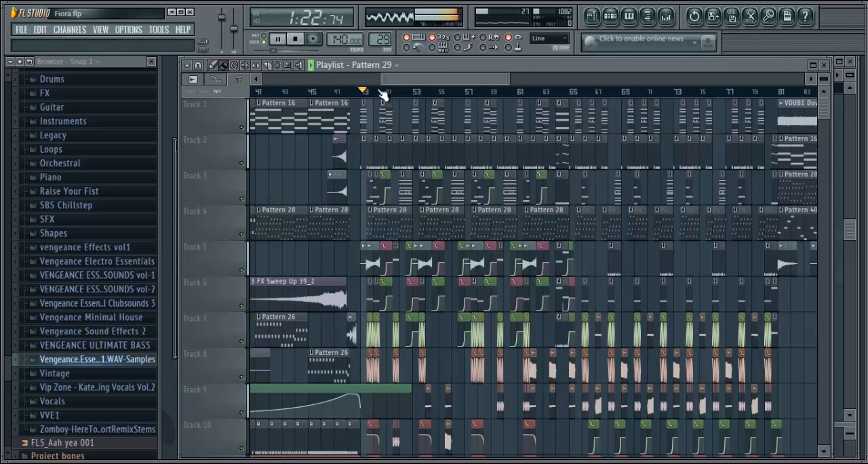
click(297, 40)
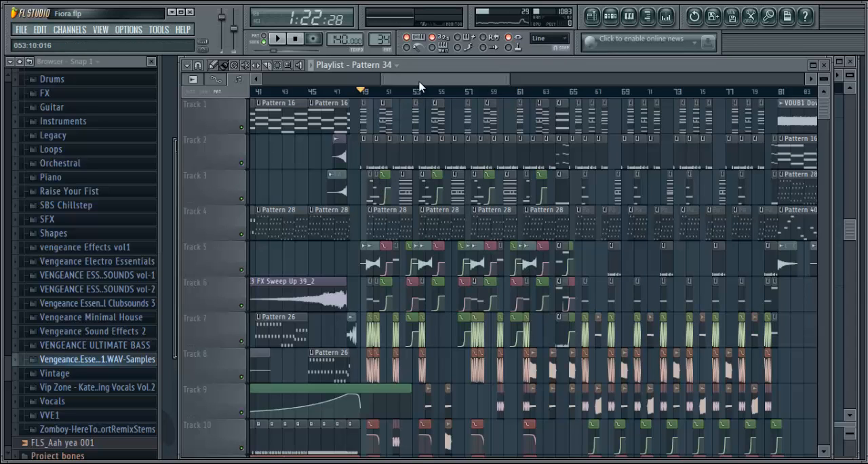
Compare the drop with the intro section, and examine the drum and sidechain channels of Pattern 9 at bar 49 on Track 2
drag(424, 79, 322, 104)
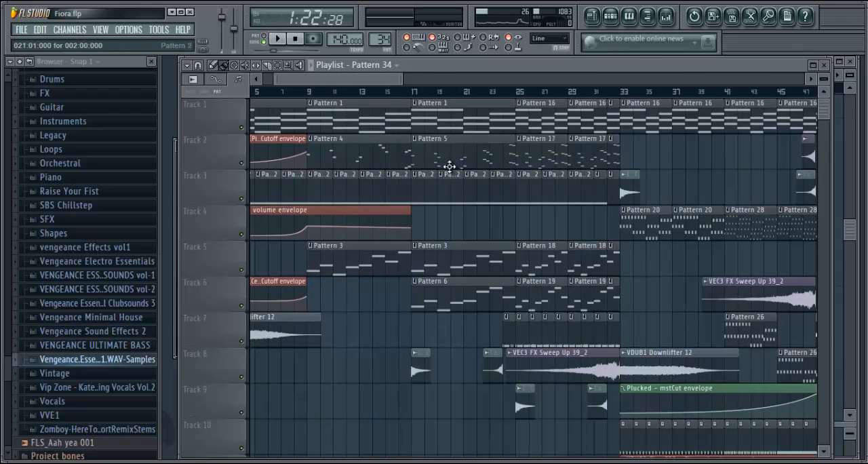
drag(372, 79, 479, 82)
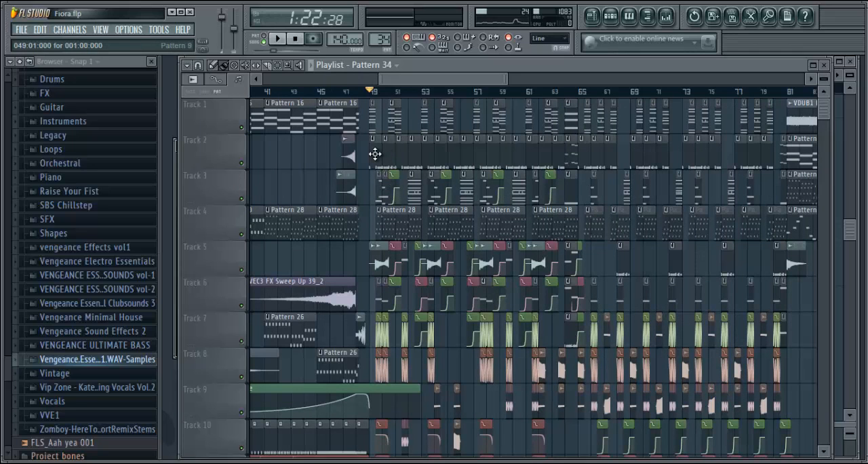
click(611, 15)
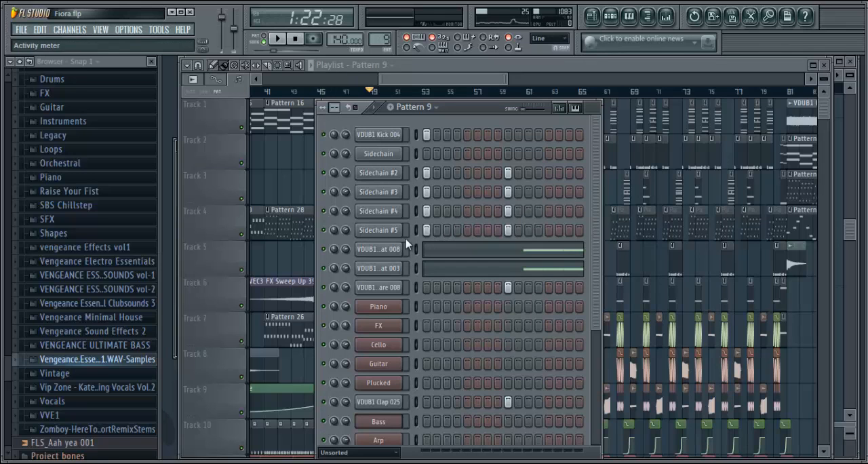
scroll(591, 252, down, 3)
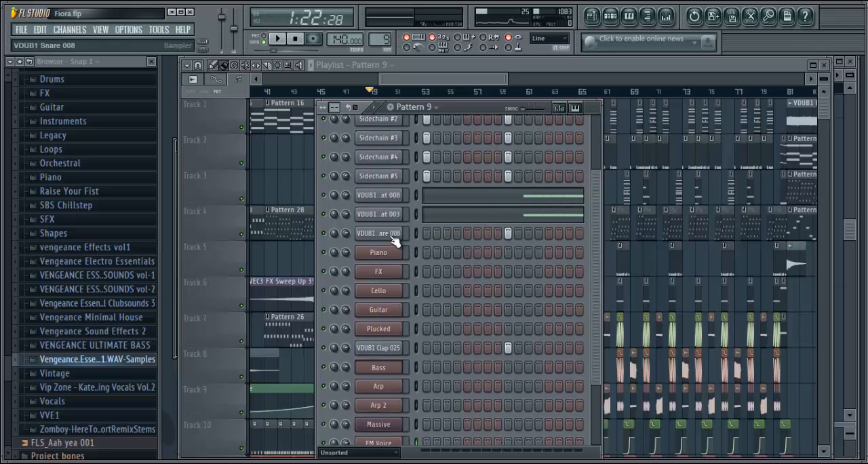
Select Pattern 32 at bar 49 and view the SUB_LFO preset of its Massive #2 channel
click(482, 85)
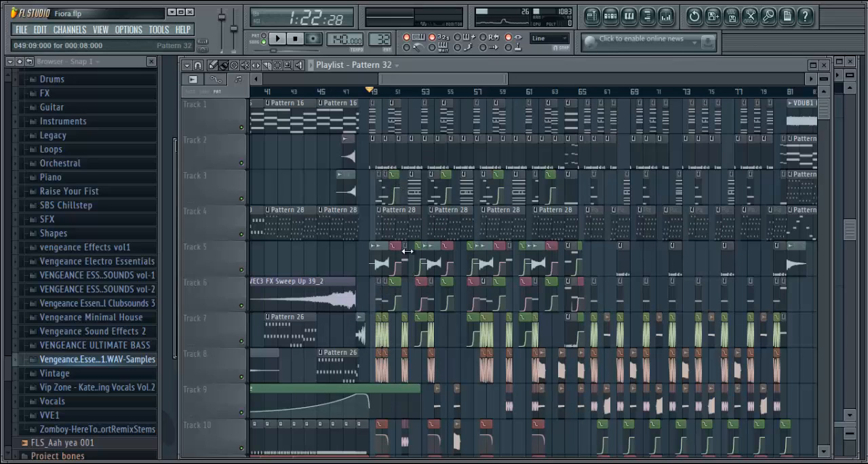
click(610, 17)
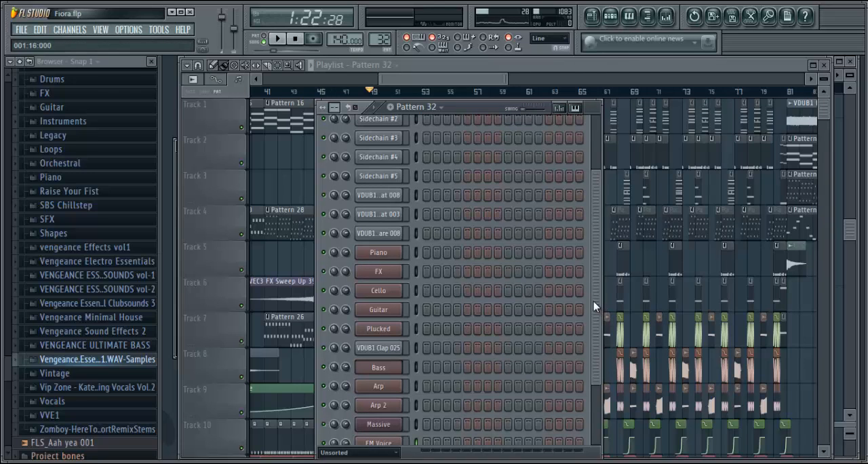
scroll(594, 302, down, 3)
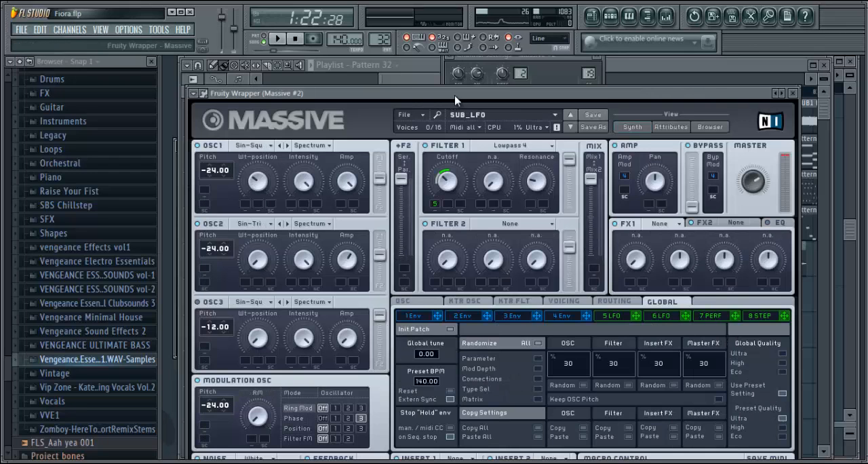
drag(456, 97, 519, 58)
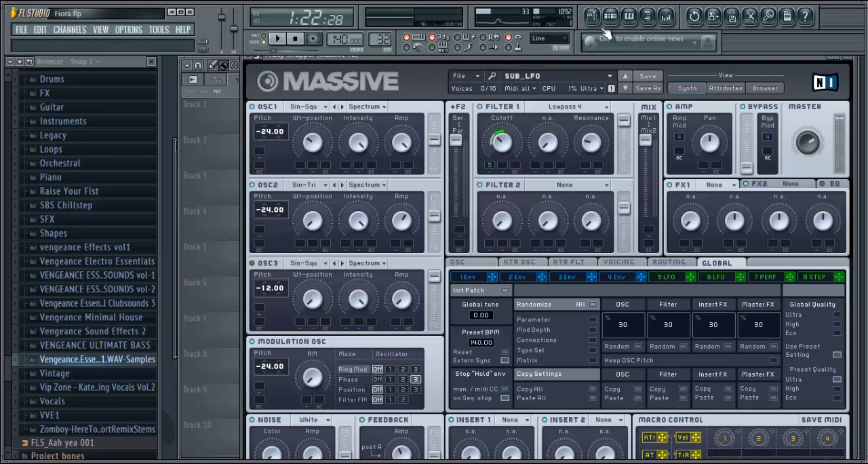
Open Pattern 32's Sytrus bass channel and try several low and high notes on its keyboard
click(610, 16)
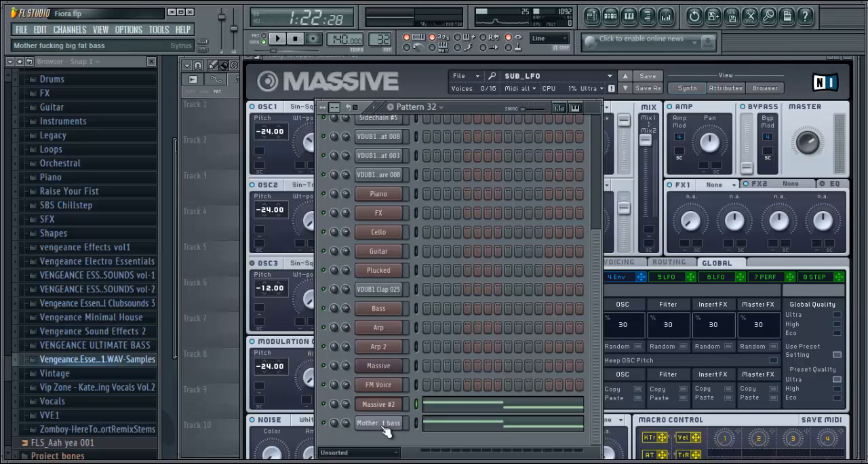
click(380, 424)
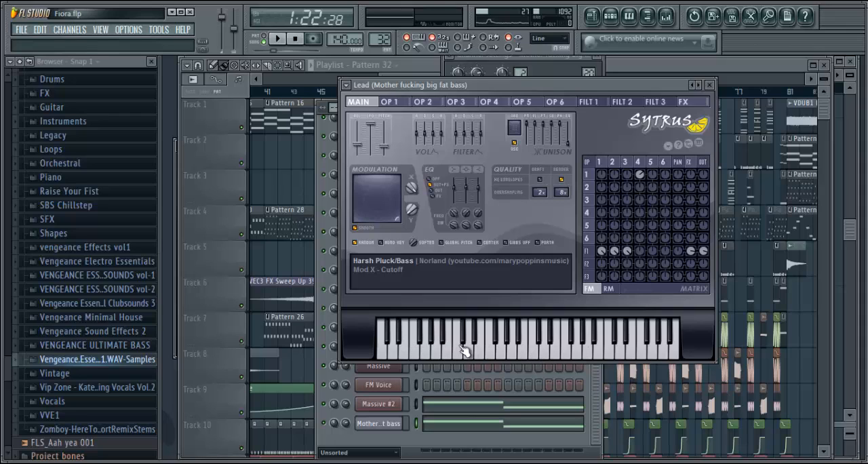
click(384, 346)
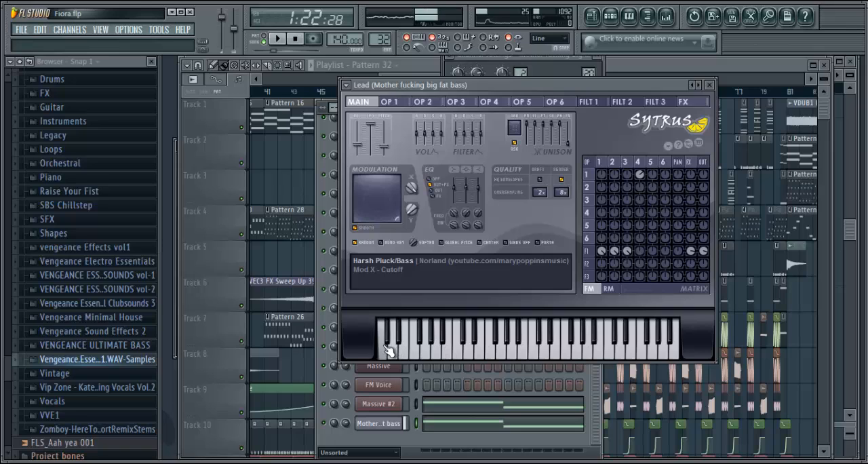
click(544, 346)
click(588, 349)
click(631, 355)
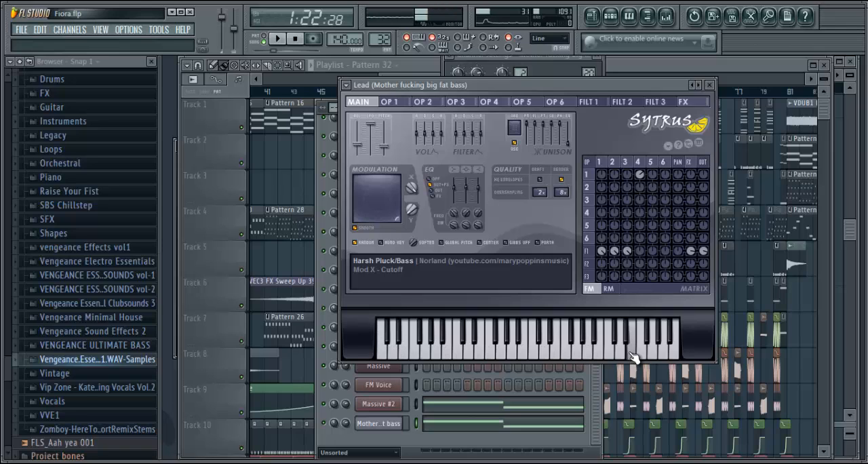
click(513, 349)
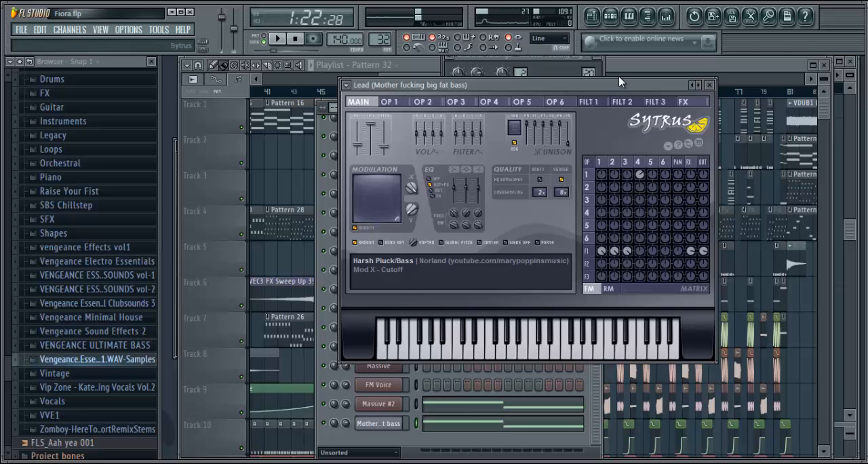
click(648, 70)
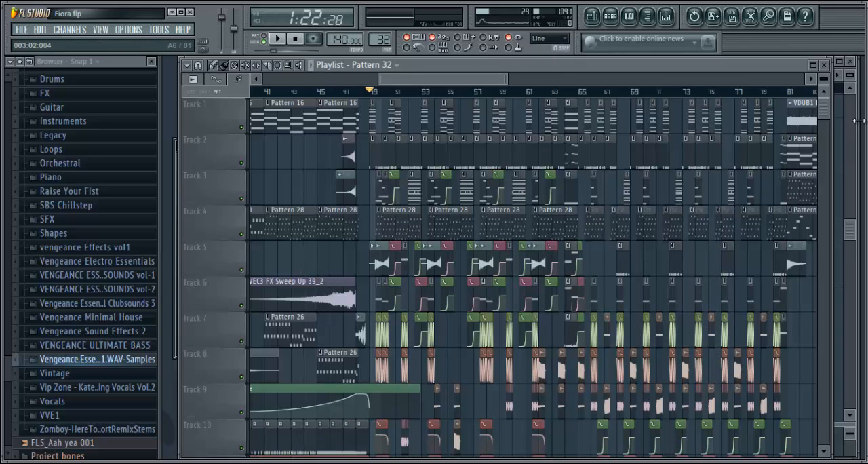
Reopen the Sytrus bass channel and examine the modulation and unison settings of its Harsh Pluck/Bass preset
scroll(829, 117, down, 4)
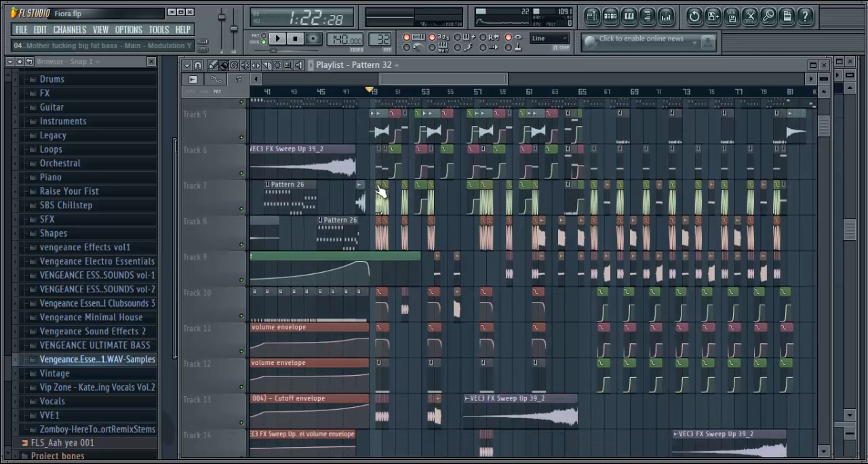
click(610, 17)
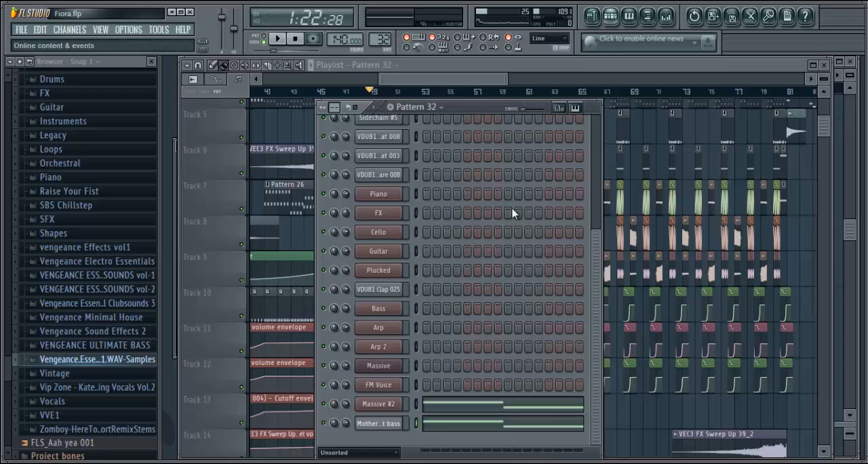
click(393, 423)
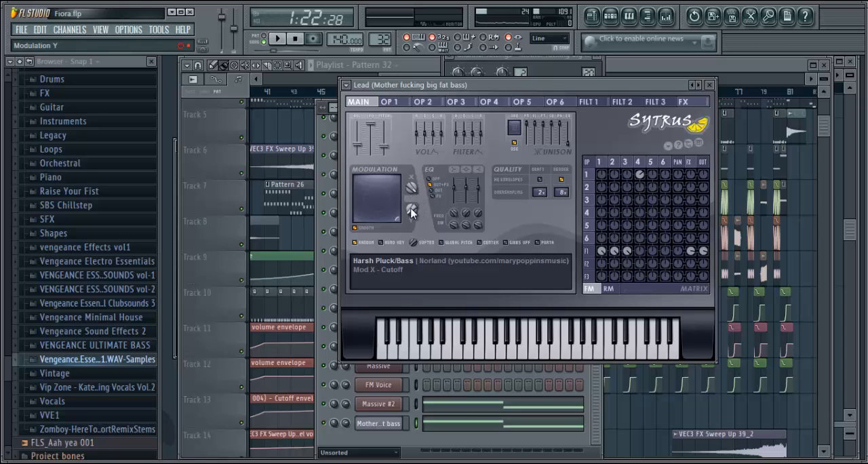
click(662, 75)
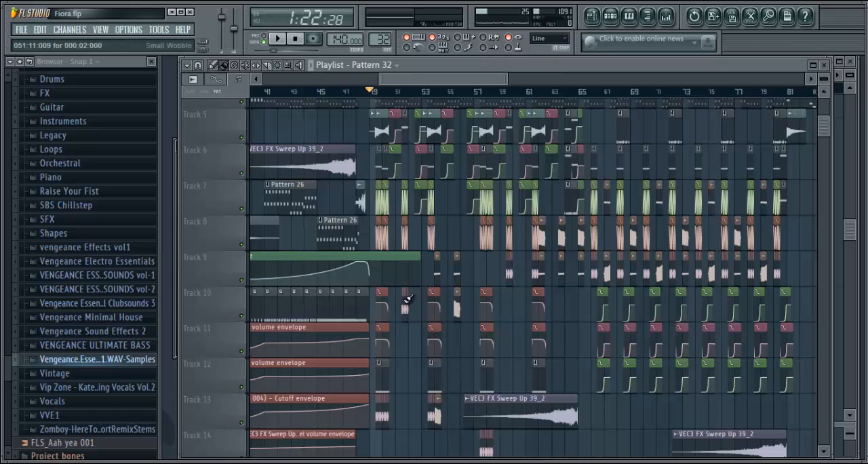
click(611, 15)
click(378, 423)
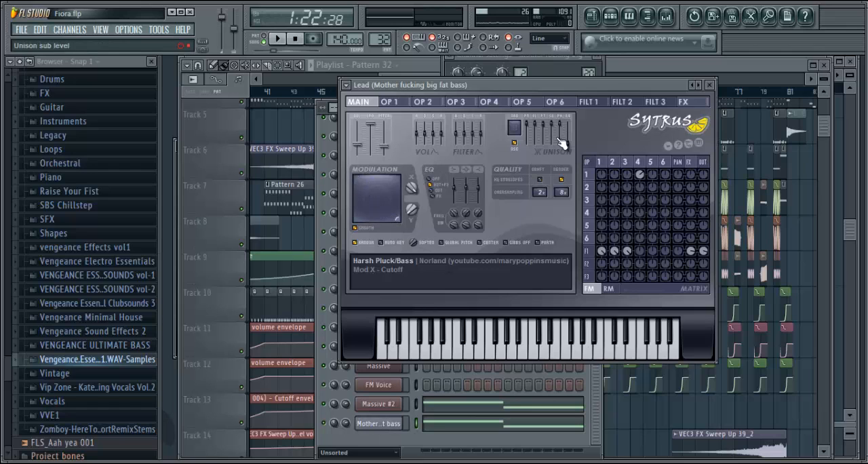
click(620, 63)
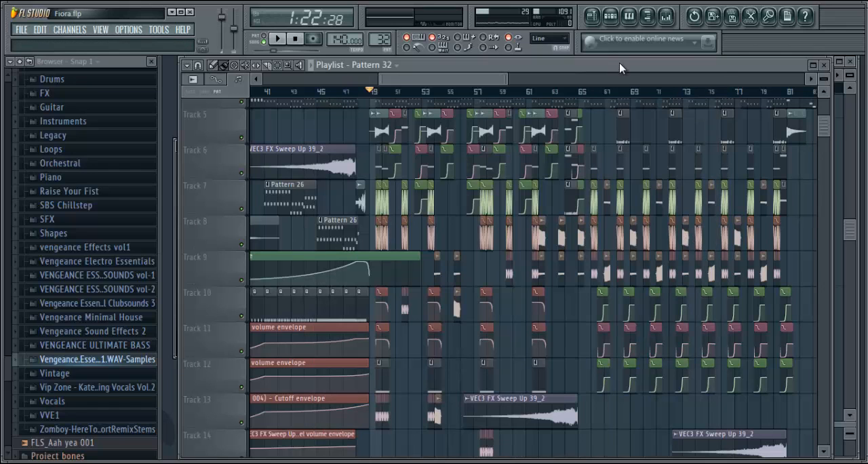
Examine the channel volume automation clip at bar 49 on Track 10 and its clip options
right_click(382, 293)
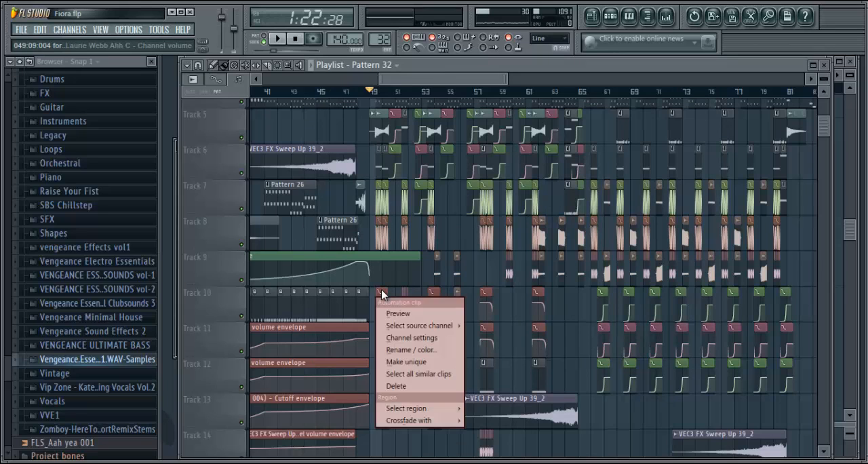
click(384, 292)
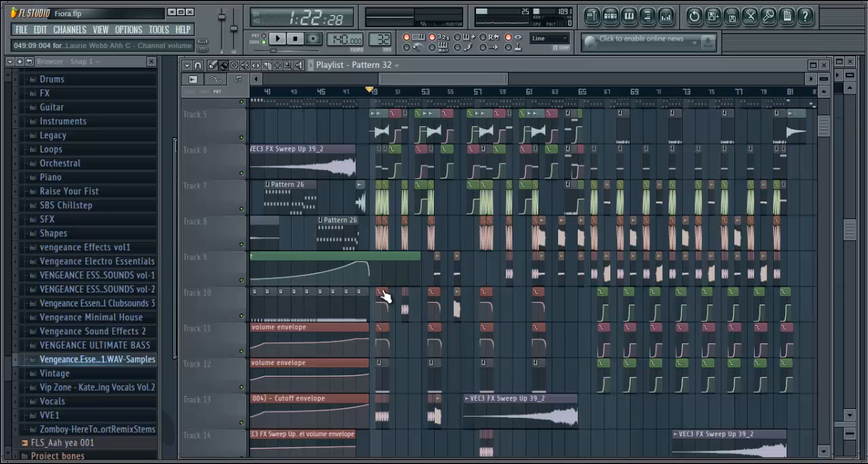
Select the channel volume automation clip on Track 11 at bar 49, and view the FX channel of Pattern 2 on Track 12
click(384, 325)
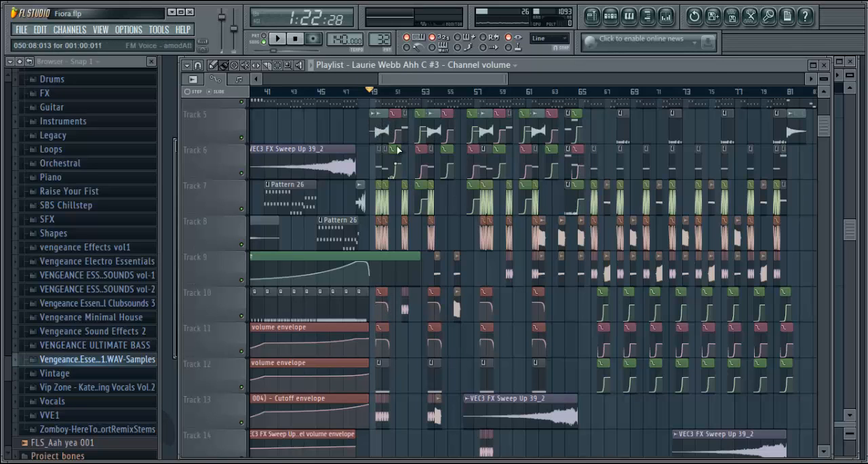
click(382, 384)
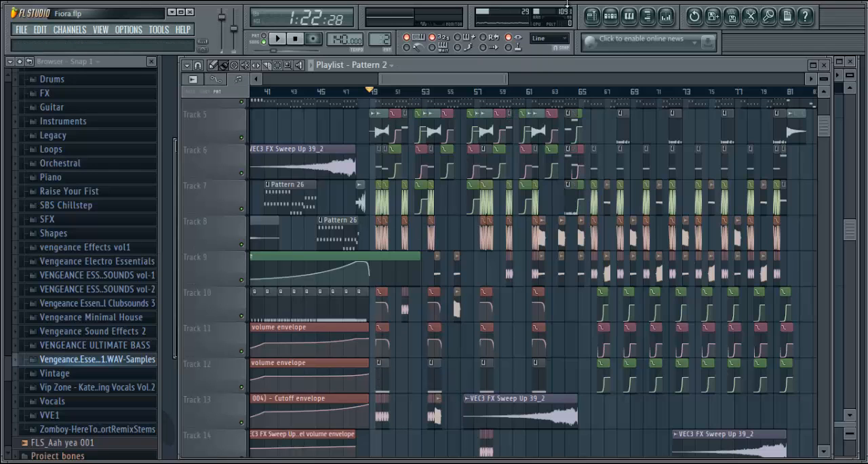
click(611, 19)
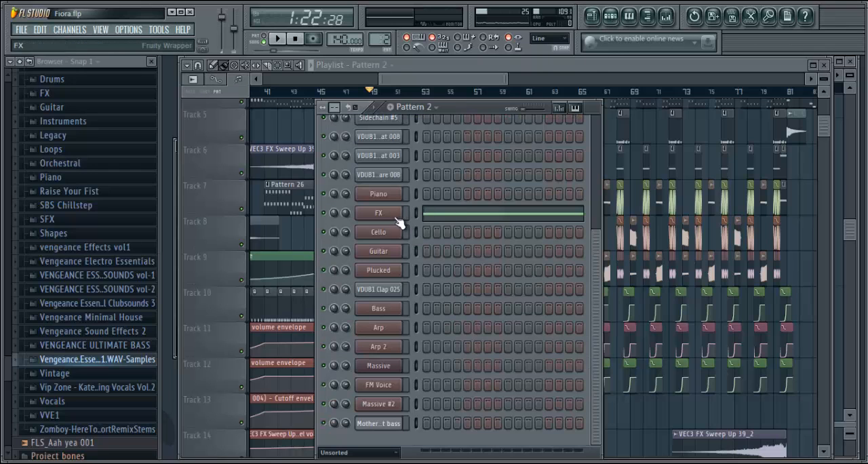
click(470, 82)
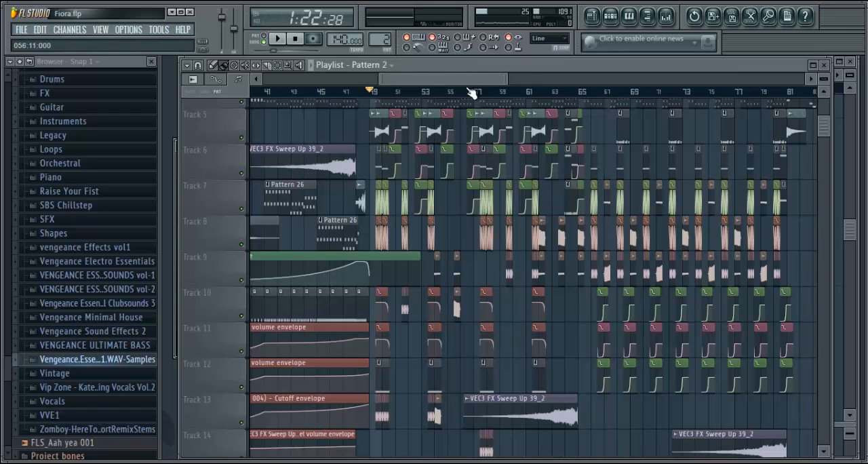
Select the Small Wobble audio clip on Track 13 at bar 49 and examine its channel settings
click(376, 411)
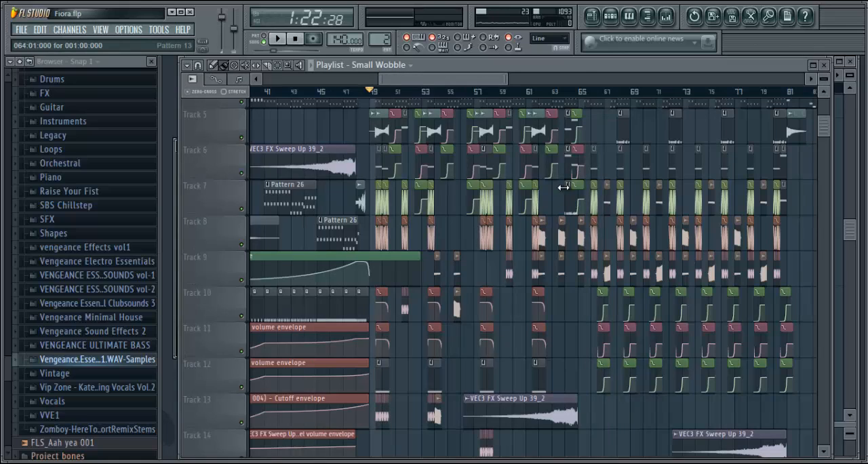
click(610, 16)
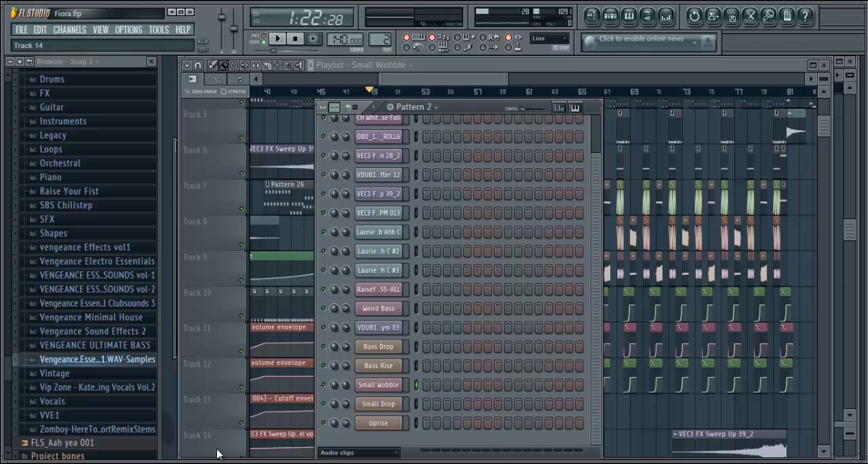
click(391, 389)
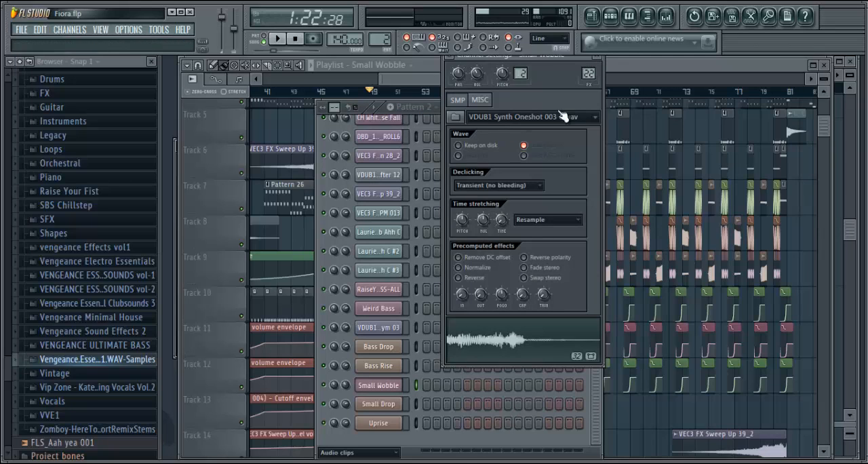
click(601, 59)
drag(454, 81, 439, 84)
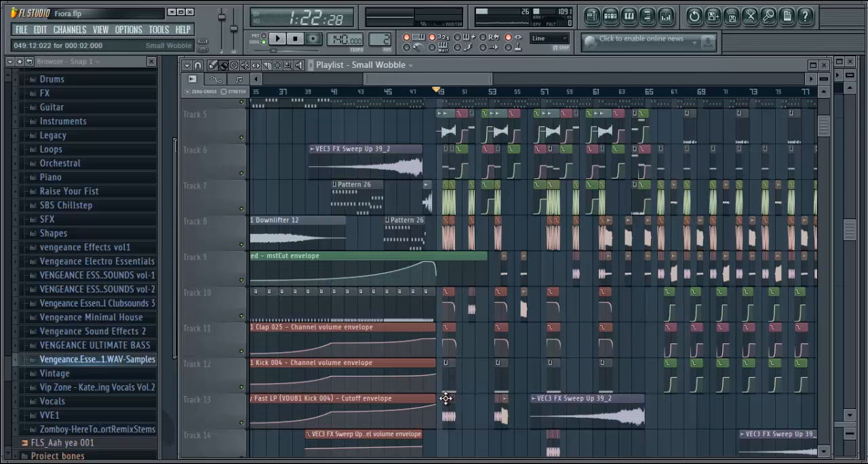
Examine the Fruity Parametric EQ 2 and Fruity Reeverb settings on the VDUB1 Synth Oneshot 003 C mixer track
click(667, 16)
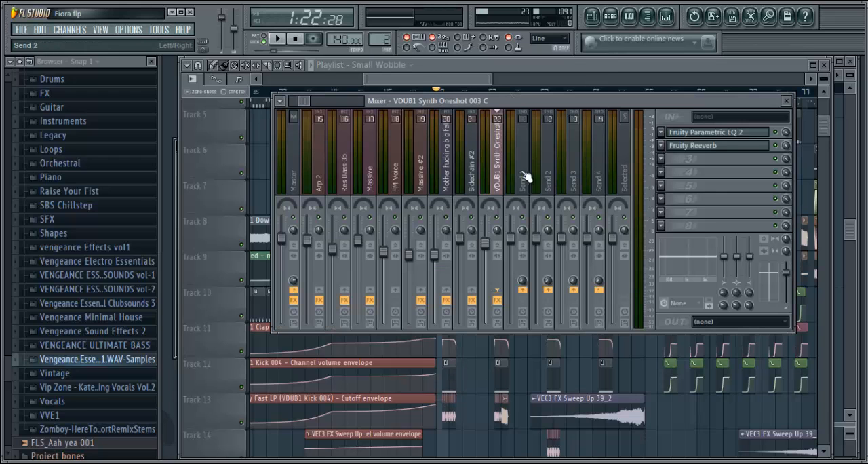
click(695, 133)
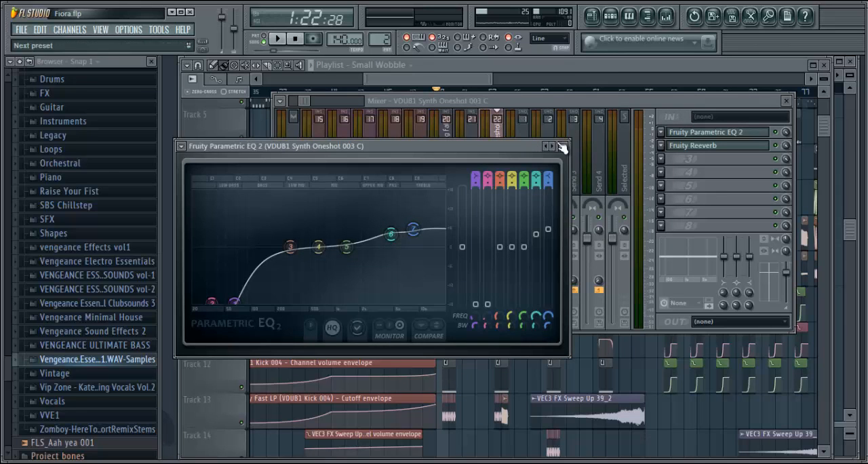
click(562, 147)
click(692, 145)
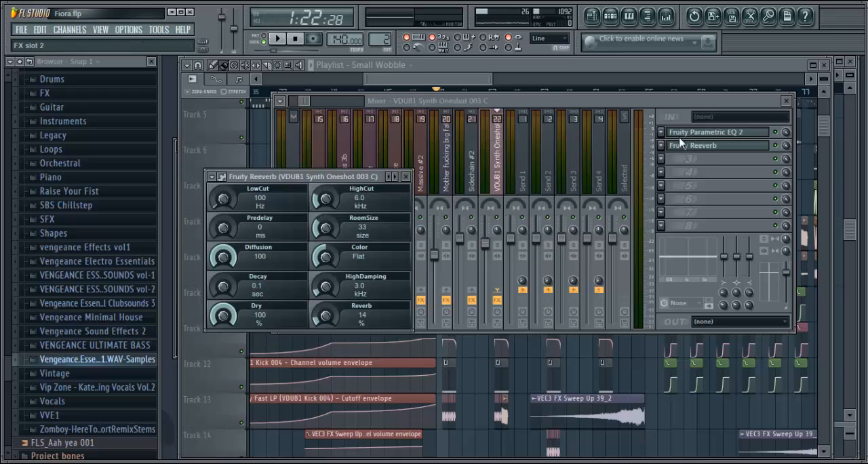
click(406, 177)
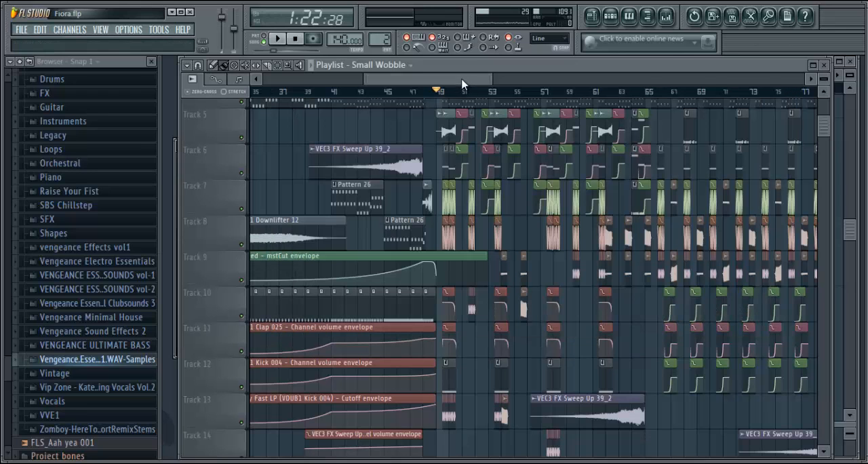
key(F9)
Play the start of the drop from bar 49 for about a bar and stop playback
key(space)
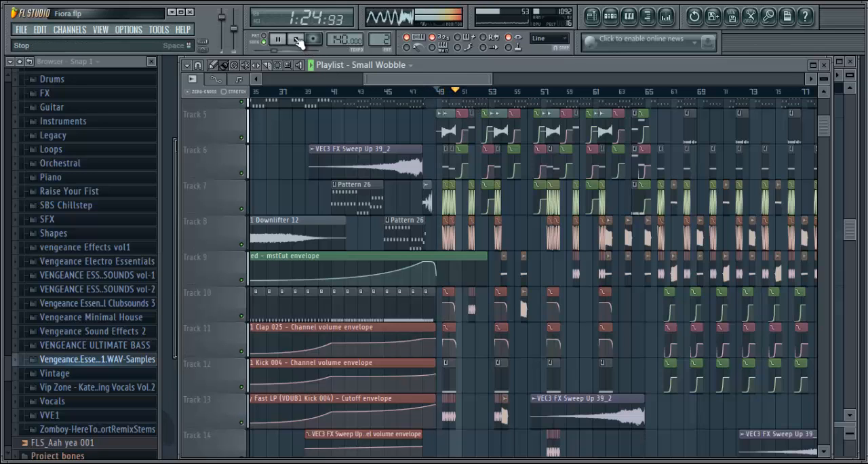
key(space)
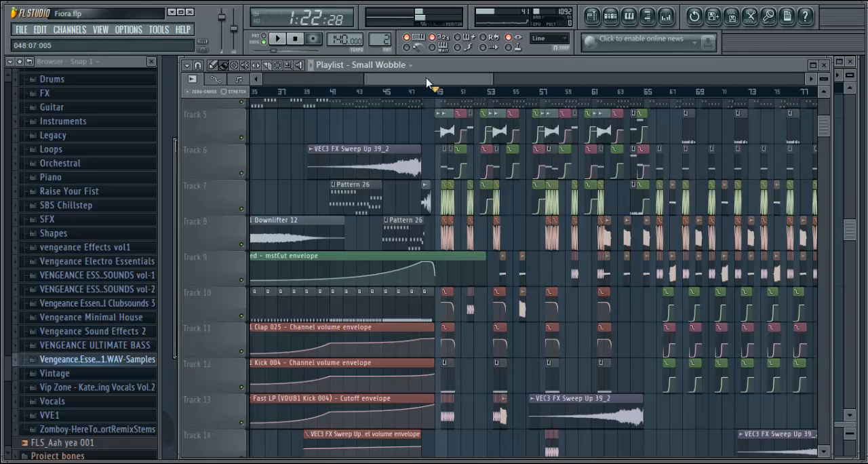
drag(430, 83, 443, 87)
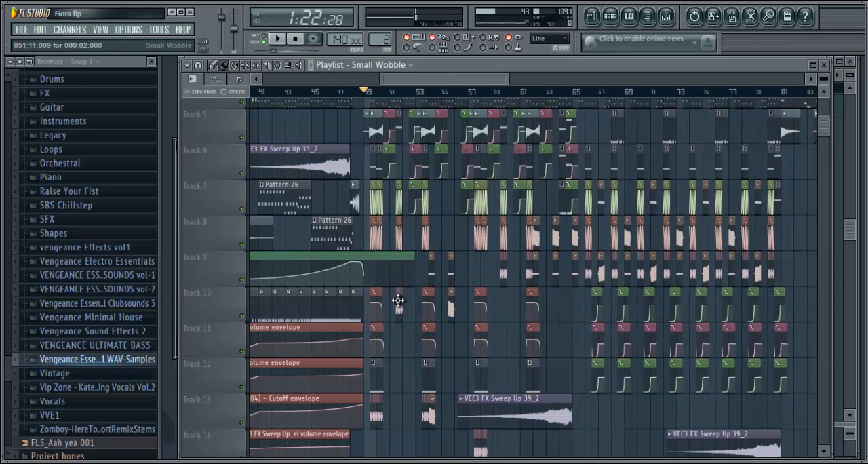
Reopen the Small Wobble channel settings to check its sample file and close them again
click(611, 15)
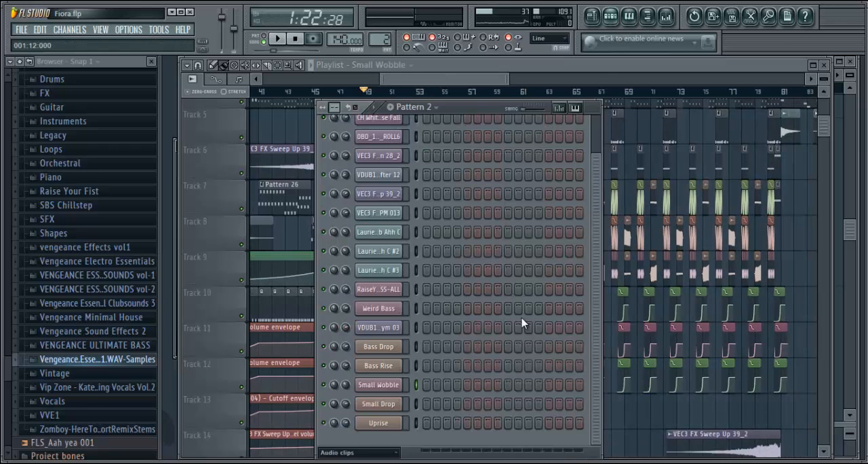
click(385, 385)
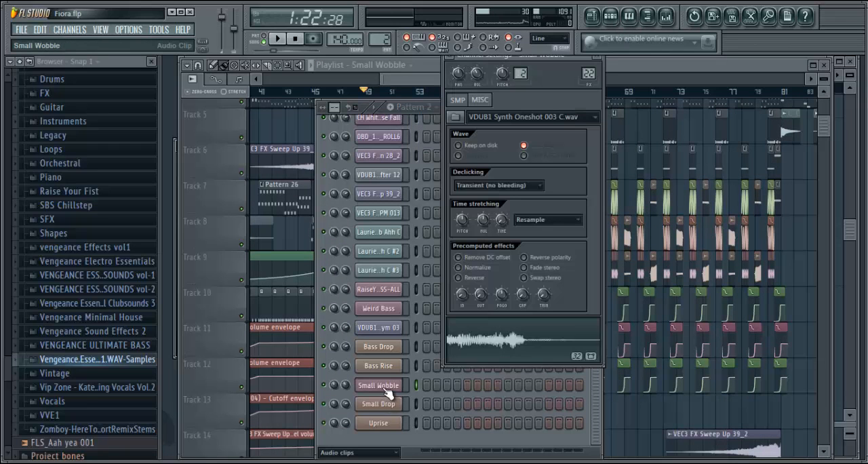
click(603, 60)
mouse_move(464, 81)
mouse_down()
mouse_move(491, 82)
mouse_move(459, 81)
mouse_move(471, 83)
mouse_up()
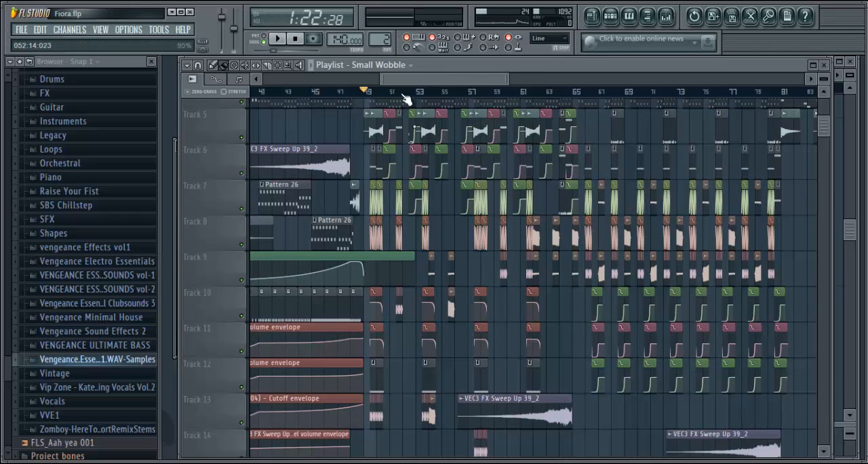
Select Pattern 33 on Track 1 at bar 50 and look through its channels and notes in the step sequencer
scroll(824, 132, up, 4)
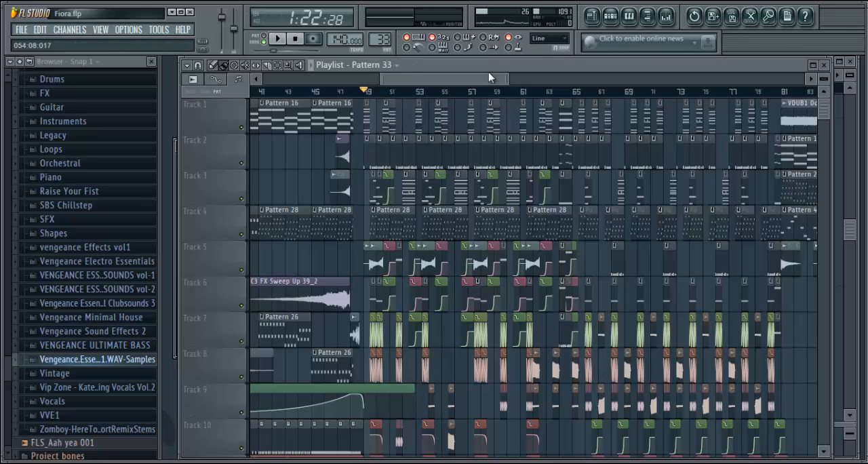
click(611, 16)
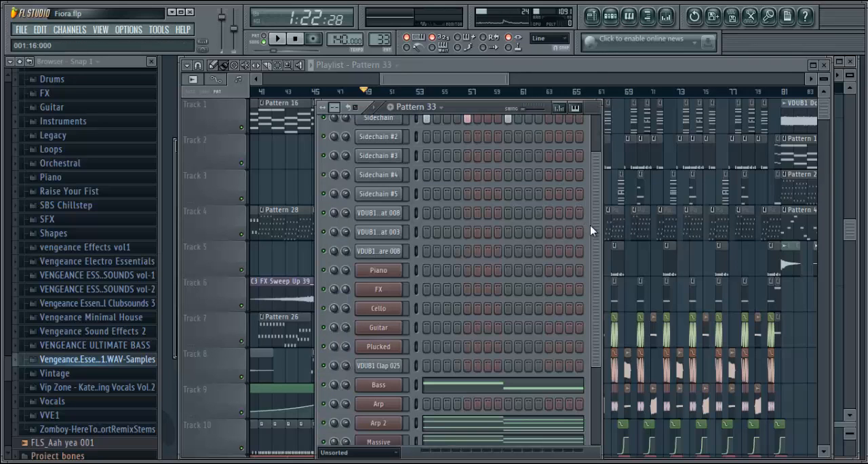
drag(596, 230, 582, 155)
click(442, 84)
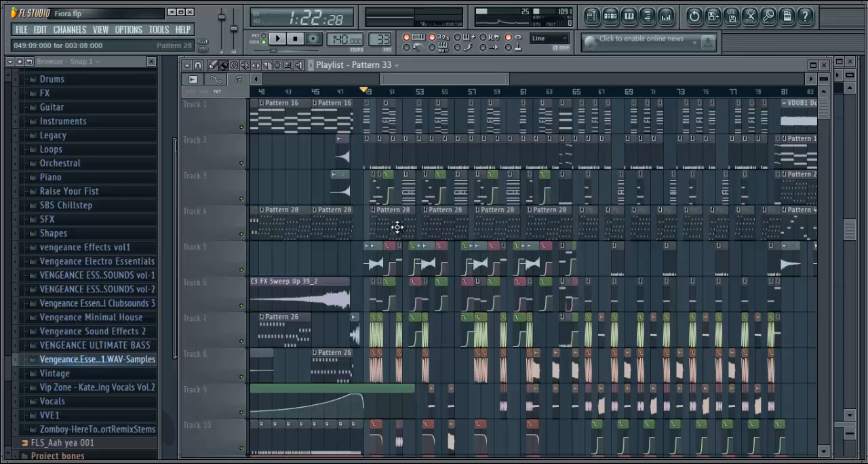
Move the song position to bar 50, play that part of the drop briefly and stop playback
click(384, 93)
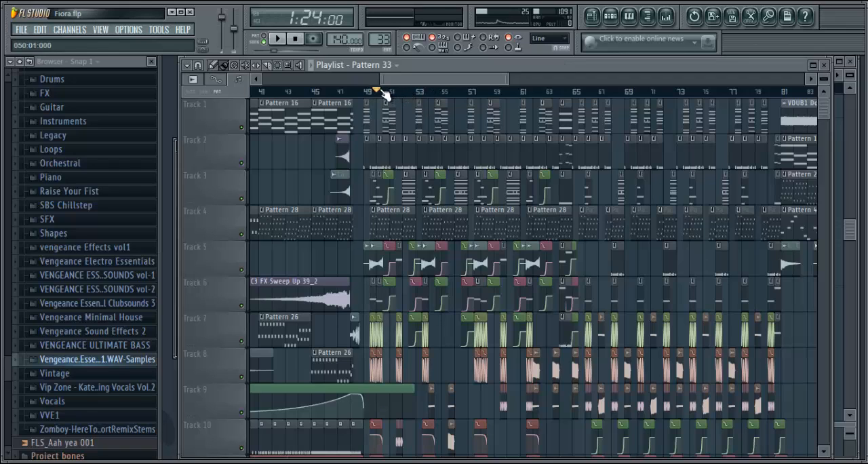
click(390, 94)
click(388, 94)
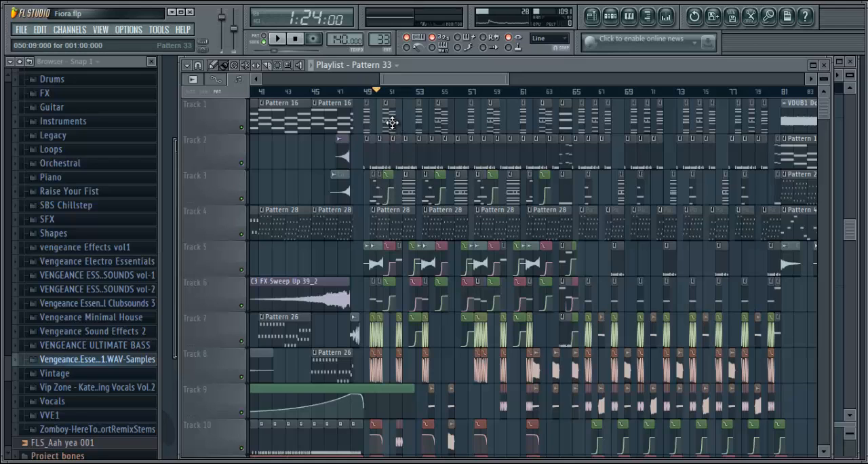
key(space)
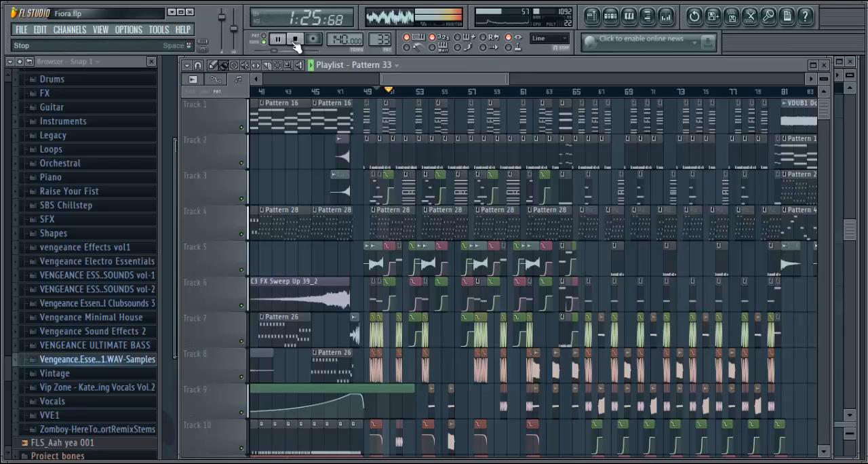
click(295, 40)
Select the Small Drop audio clip on Track 10 at bar 55, open its channel settings and audition its sample
drag(465, 80, 484, 85)
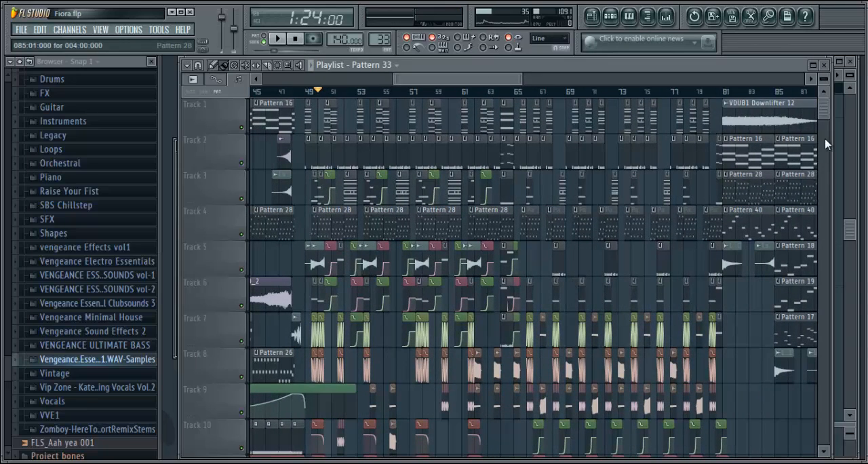
drag(825, 116, 826, 126)
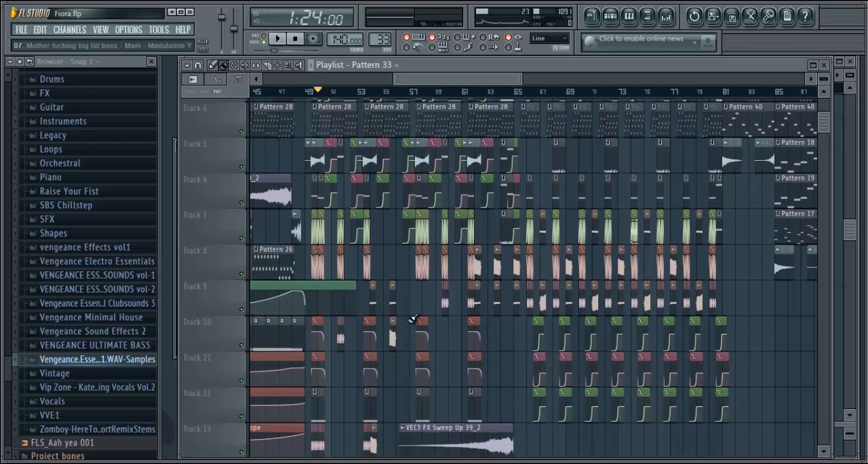
right_click(392, 329)
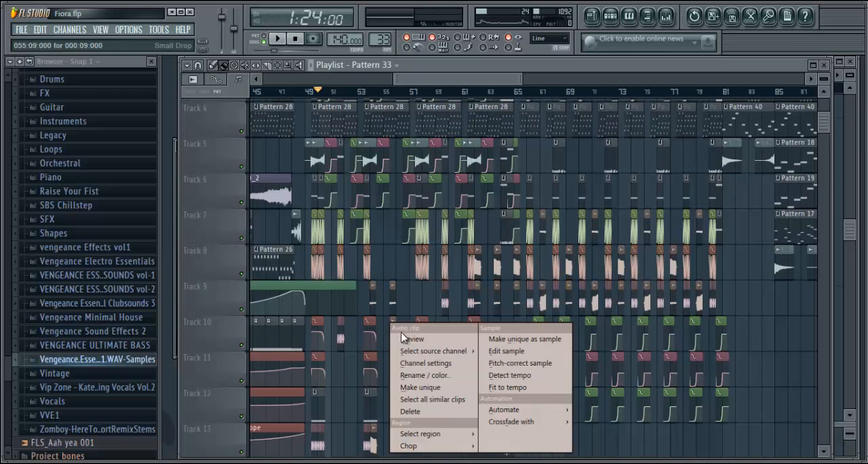
click(444, 83)
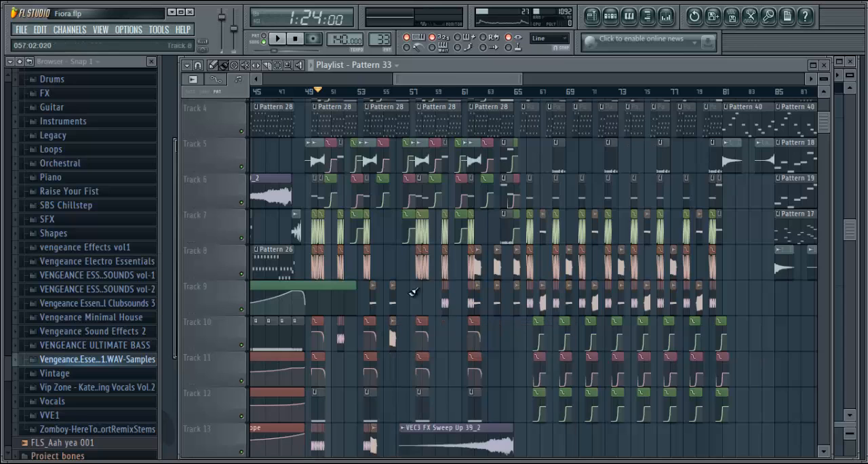
click(610, 16)
click(392, 440)
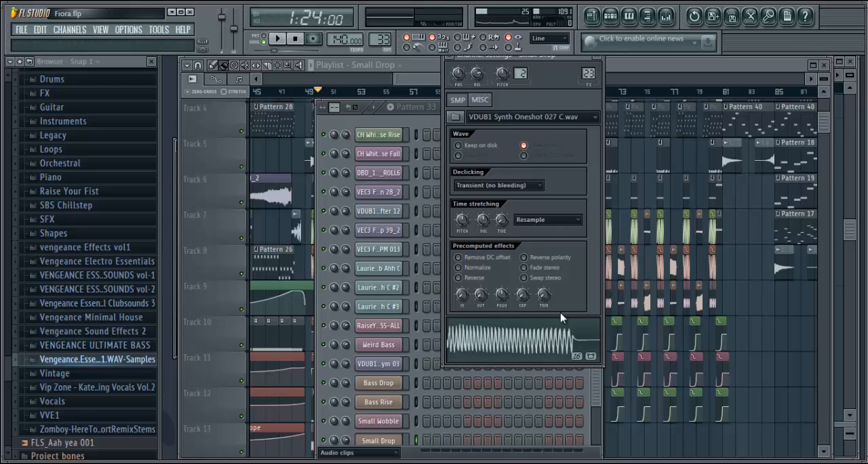
click(535, 339)
Examine the Fruity Parametric EQ 2, Fruity Reeverb and Dimension Expander effects on the VDUB1 Synth Oneshot 027 C mixer track
click(666, 15)
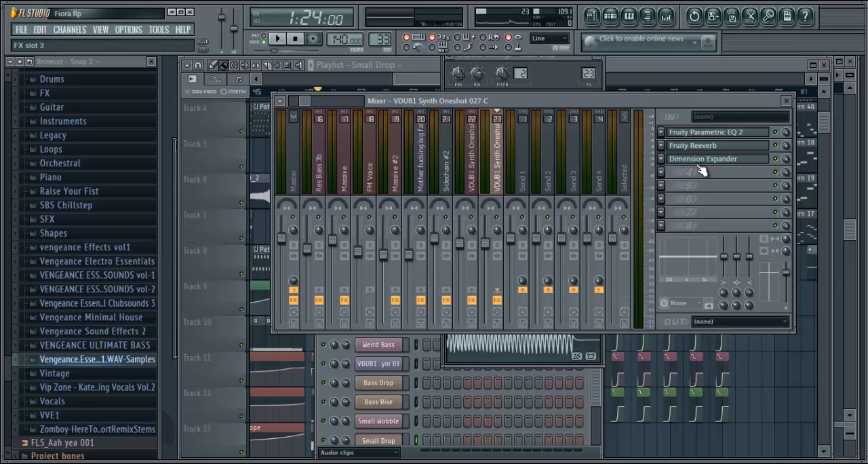
click(707, 132)
click(707, 133)
click(707, 132)
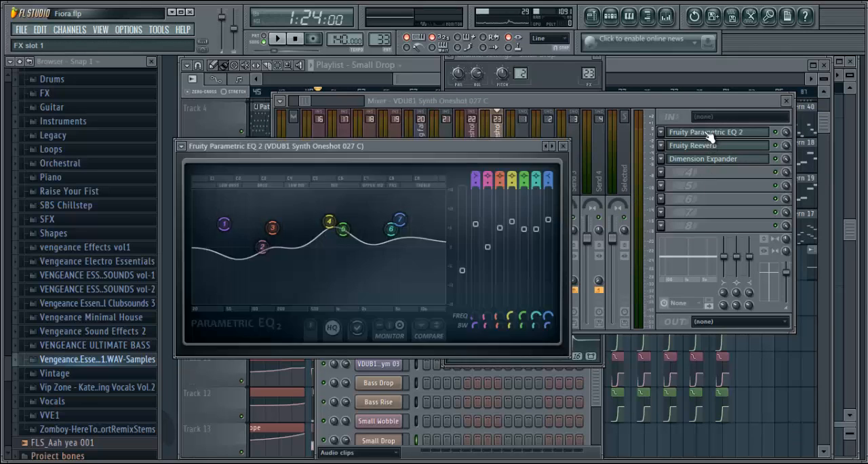
click(707, 133)
click(703, 146)
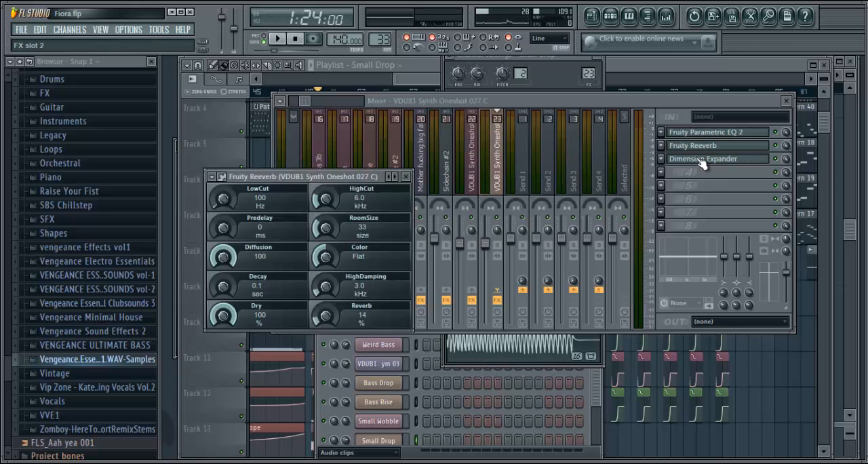
click(703, 161)
click(417, 87)
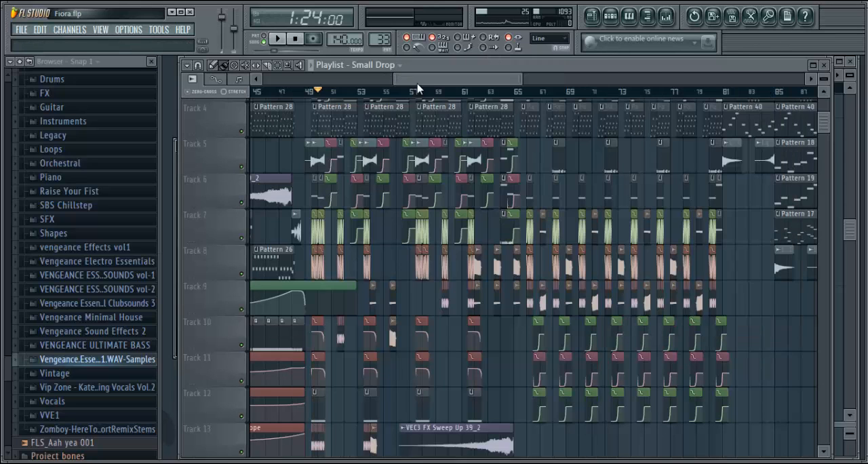
Open the channel settings of the Bass Drop clip on Track 9 at bar 55, view its sample and close them
double_click(391, 302)
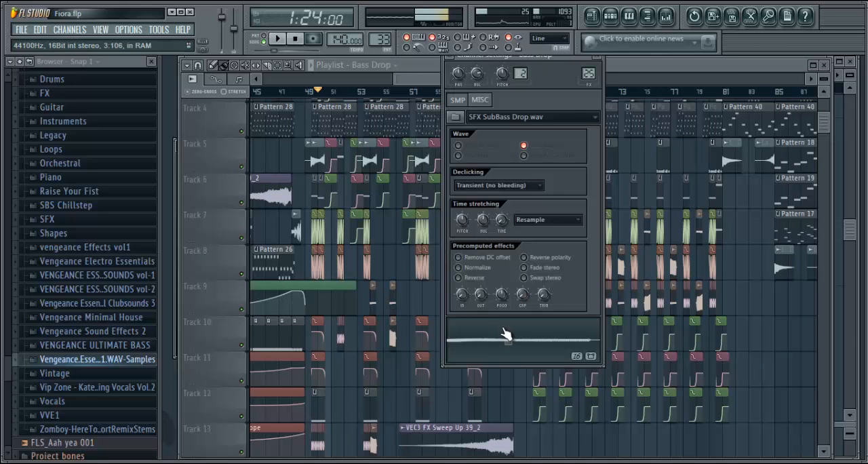
click(601, 59)
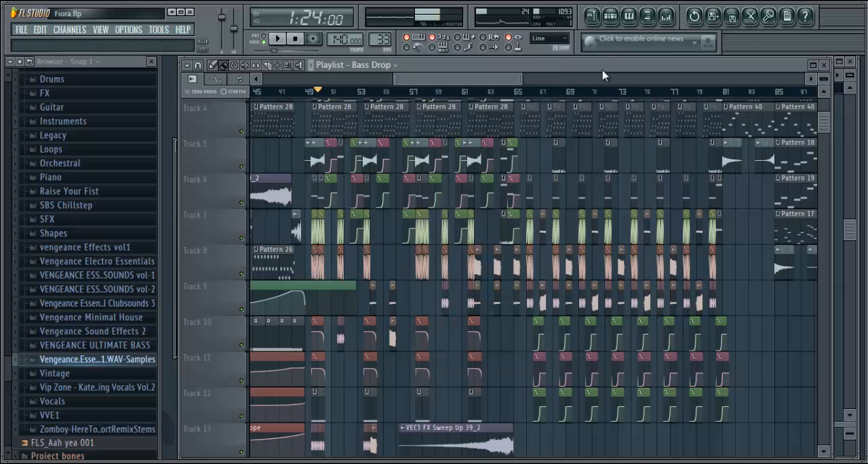
Open the Pattern 16 clip on Track 1 near bar 64, audition its Piano chord in the piano roll and return to the playlist
drag(454, 79, 422, 90)
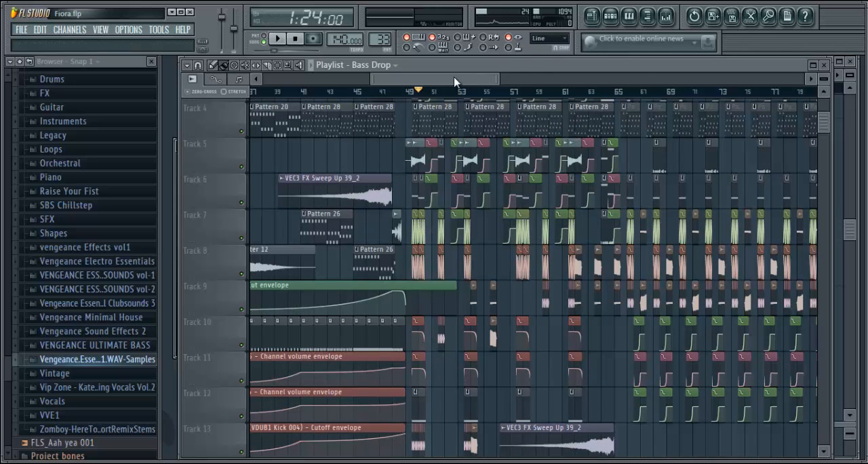
drag(455, 80, 486, 92)
drag(825, 133, 804, 73)
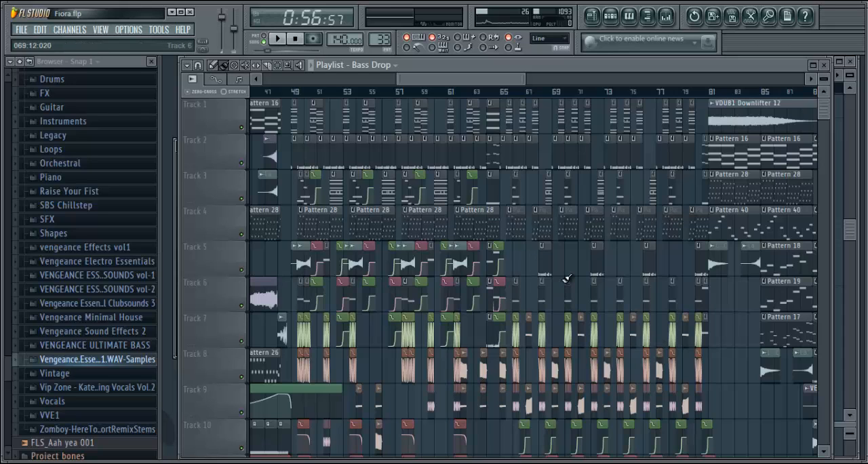
double_click(492, 122)
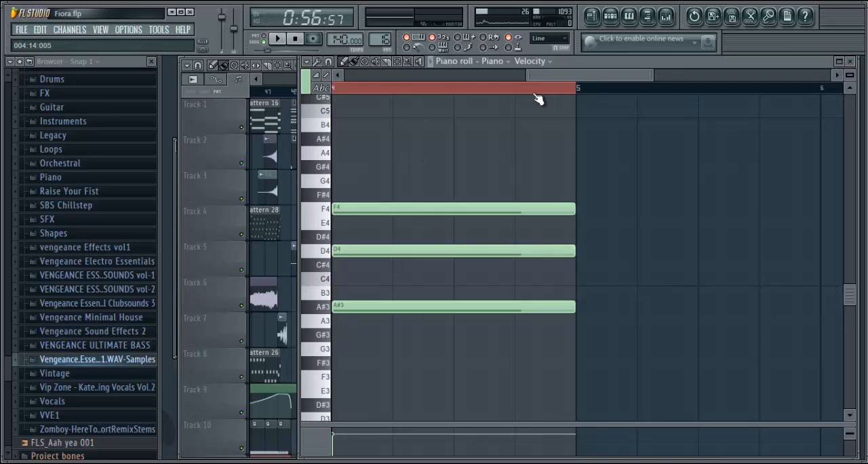
key(space)
key(space)
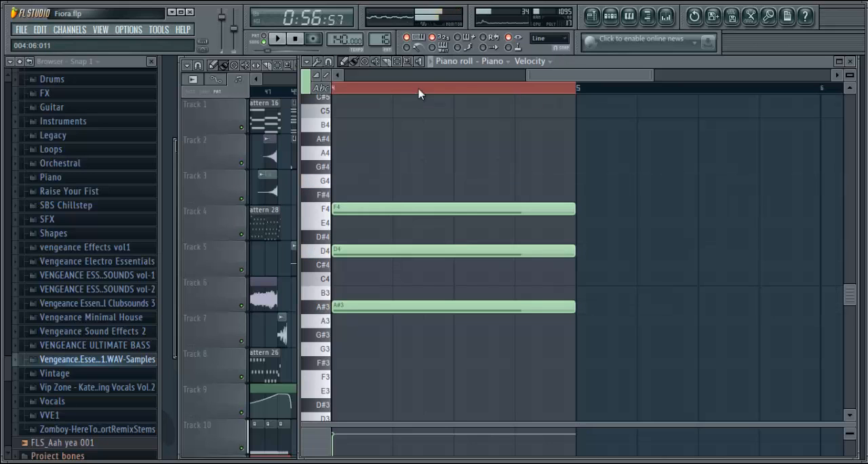
click(604, 14)
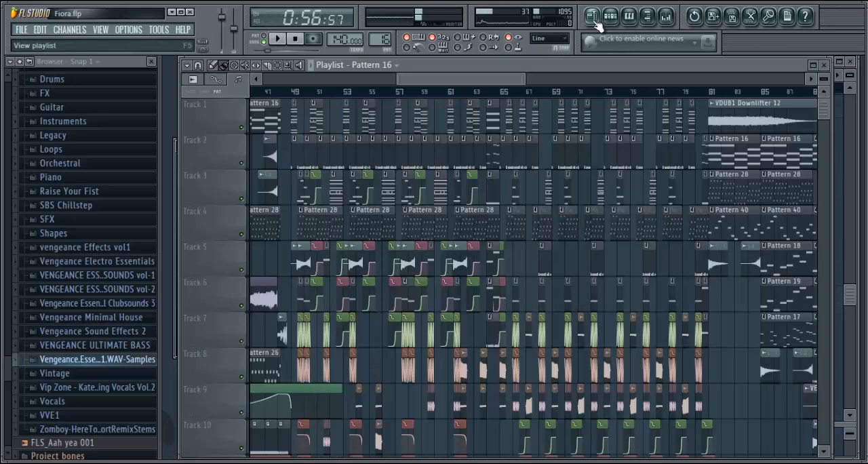
Play the arrangement briefly from around bar 62 and stop playback
click(470, 92)
key(space)
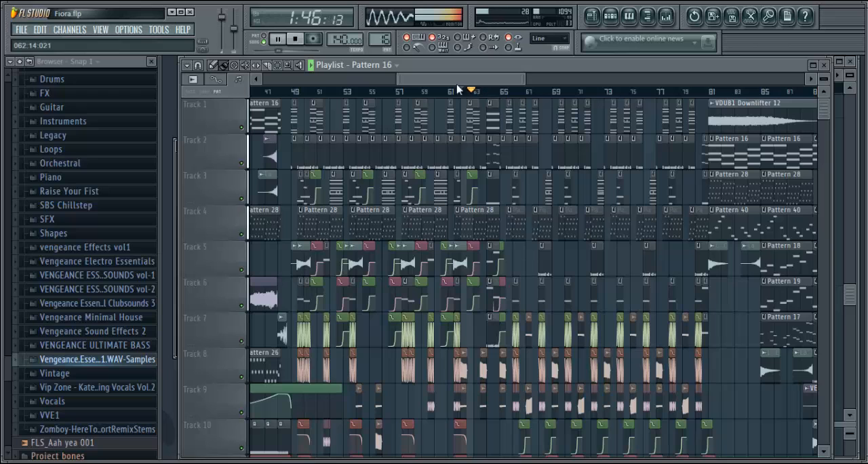
key(space)
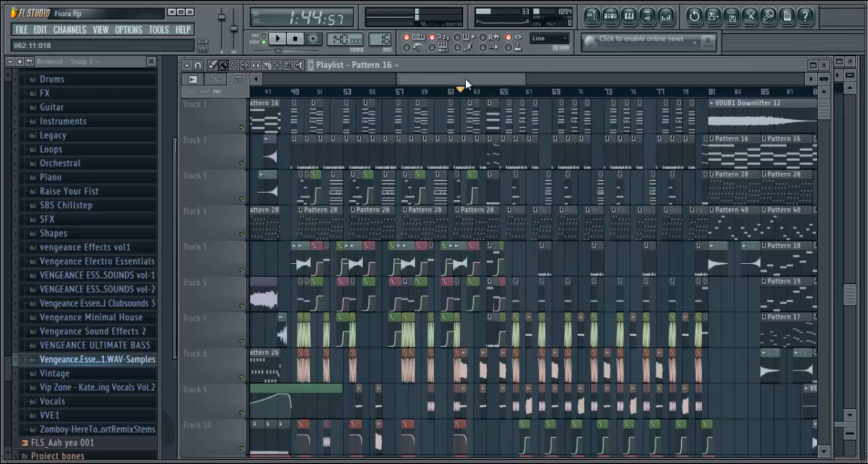
Examine the second half of the drop and the following section, including the VEC3 FX Sweep Up 39_2 clips and volume envelopes on the lower tracks
drag(466, 84, 513, 89)
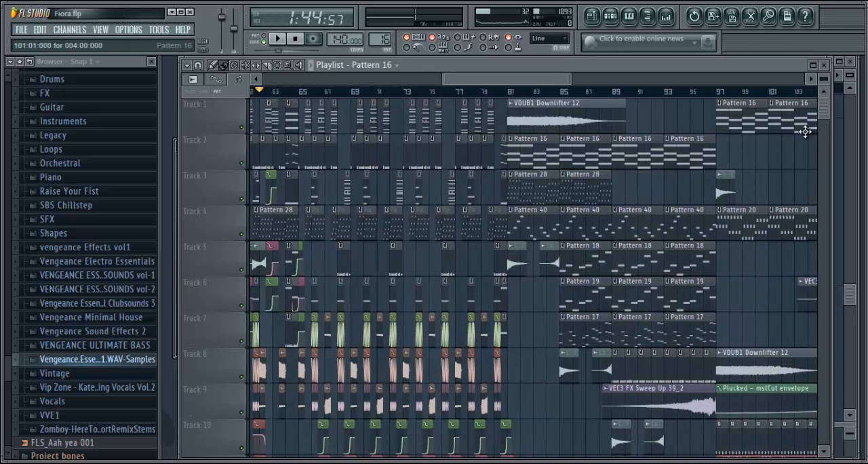
scroll(835, 156, down, 8)
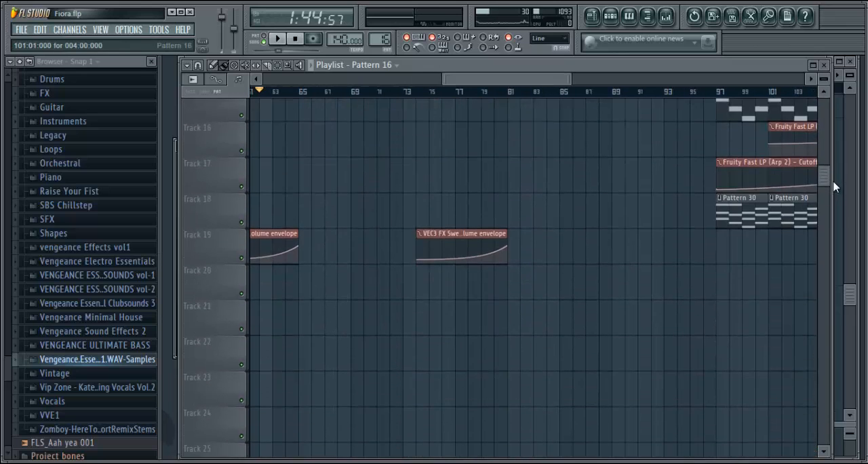
scroll(747, 136, up, 2)
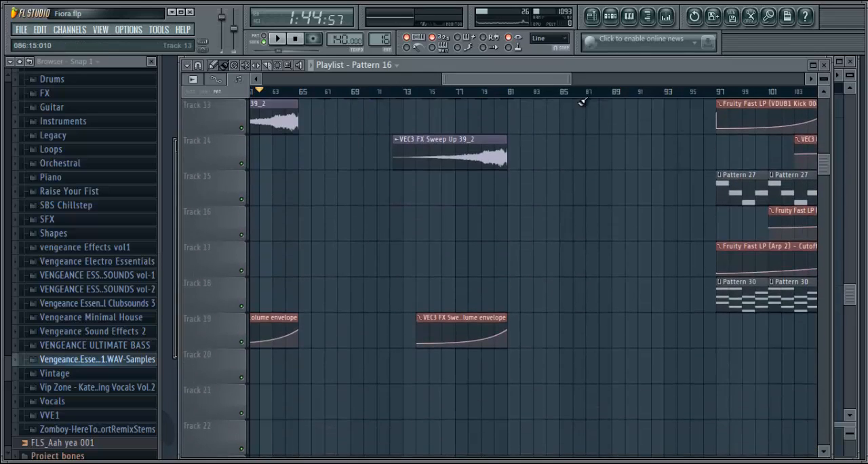
drag(527, 83, 478, 86)
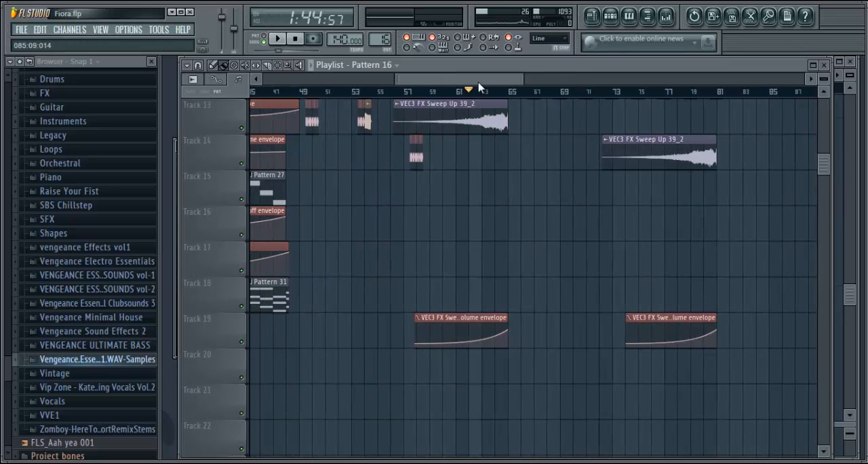
mouse_move(825, 166)
mouse_down()
mouse_move(825, 155)
mouse_move(827, 173)
mouse_move(823, 117)
mouse_move(813, 103)
mouse_move(814, 181)
mouse_move(820, 166)
mouse_up()
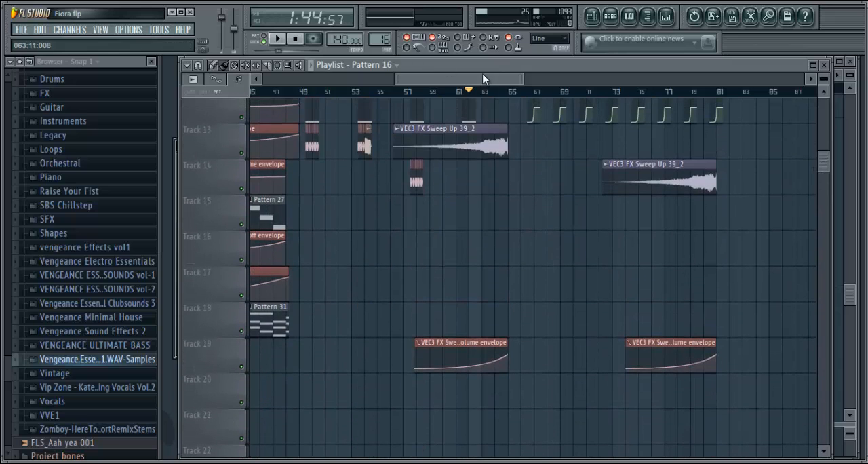
drag(487, 82, 537, 83)
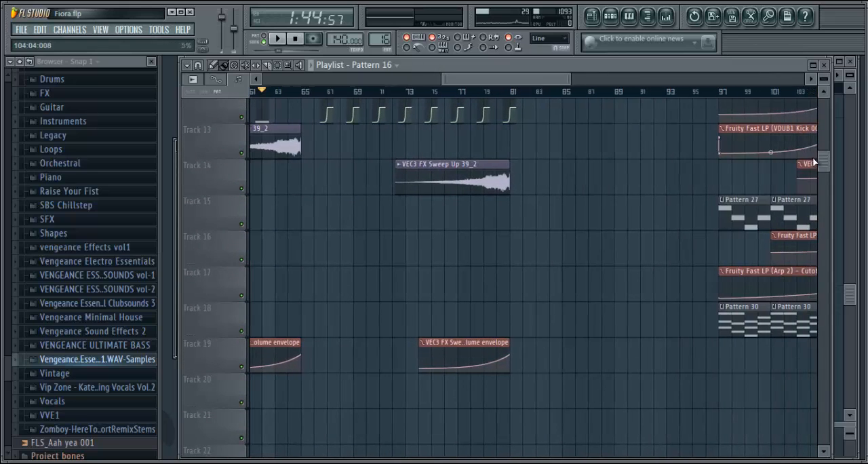
drag(825, 168, 824, 110)
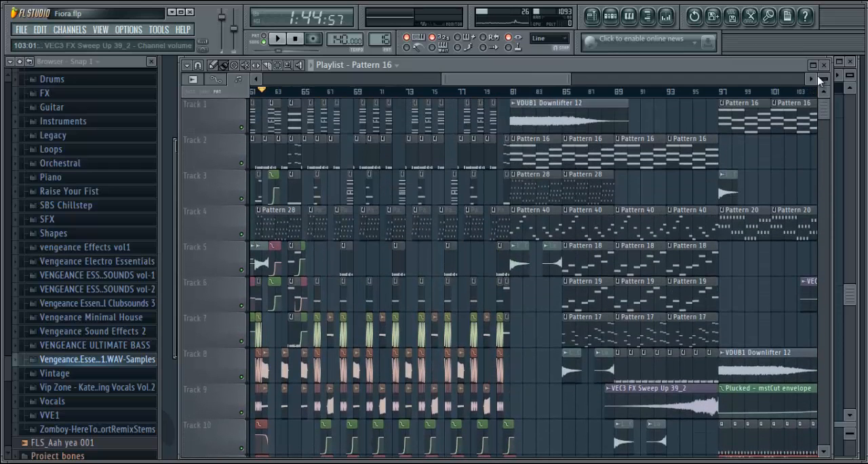
drag(516, 80, 523, 81)
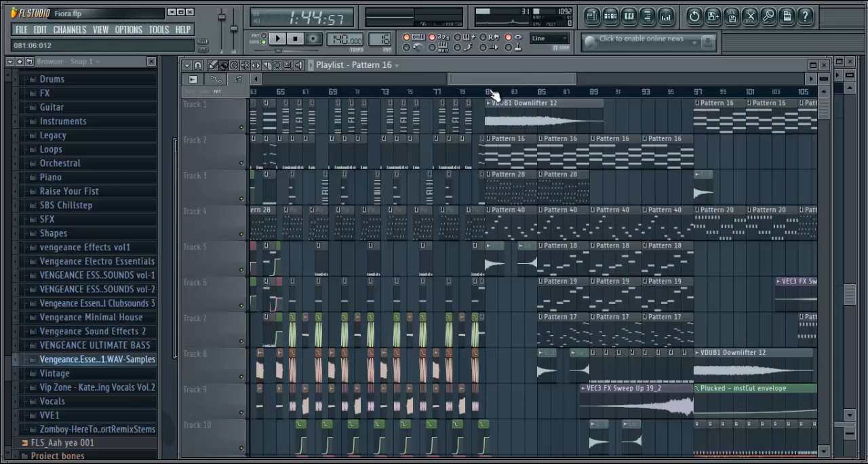
Move the song position to bar 81 and look over the tracks of the section starting there
click(489, 93)
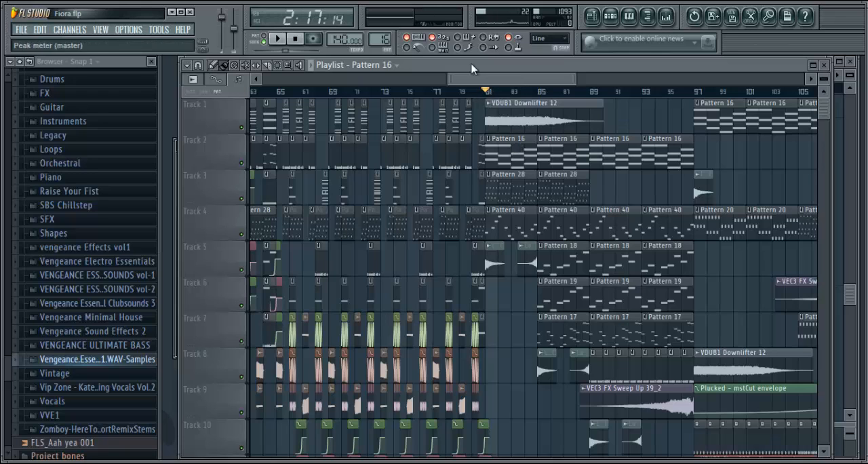
mouse_move(823, 115)
mouse_down()
mouse_move(823, 156)
mouse_move(824, 115)
mouse_up()
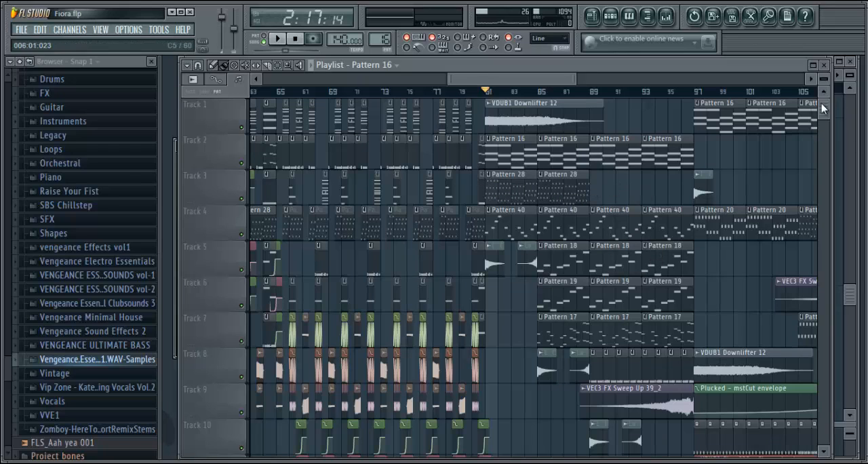
scroll(822, 103, down, 1)
scroll(825, 93, up, 1)
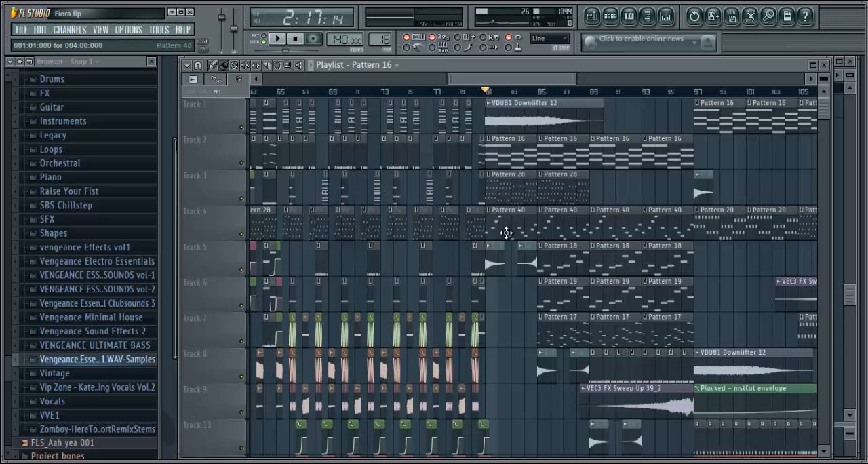
Select Pattern 40 on Track 4 and open its Piano channel's notes in the piano roll
click(611, 14)
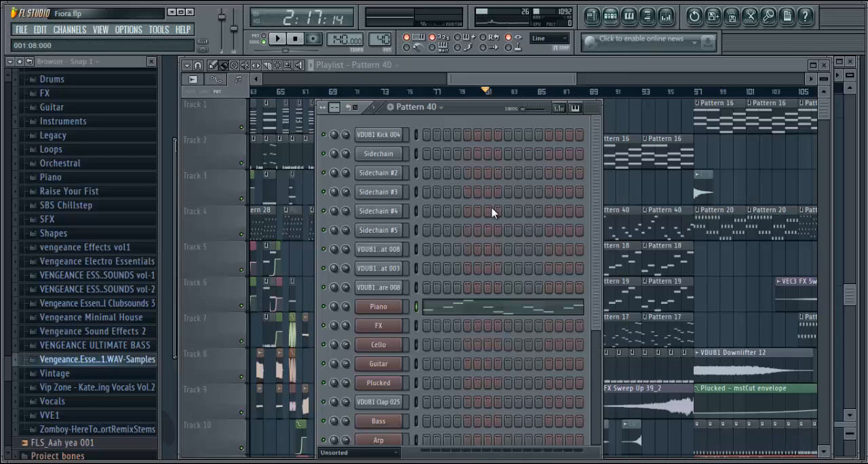
right_click(390, 308)
click(394, 310)
right_click(393, 310)
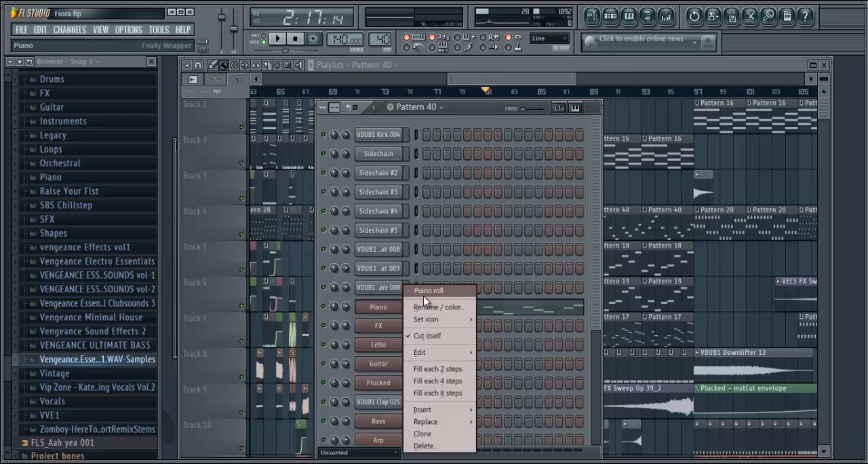
click(426, 292)
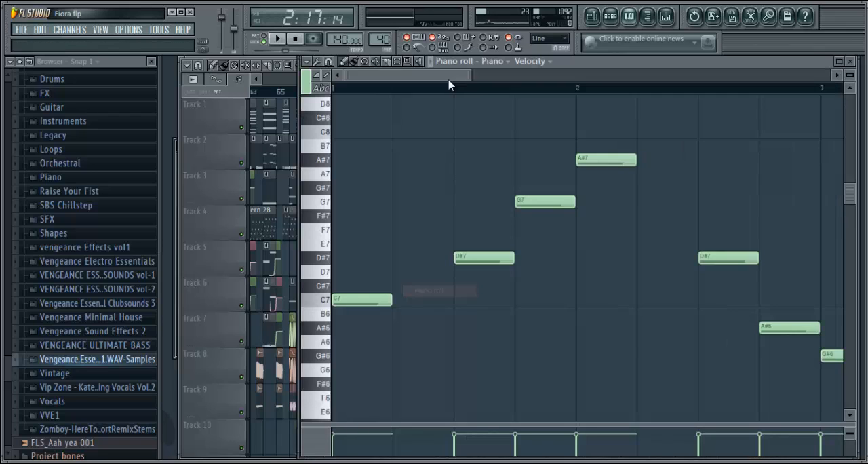
Play Pattern 40 while viewing its melody through to the last notes, stop playback and return to the playlist
click(275, 39)
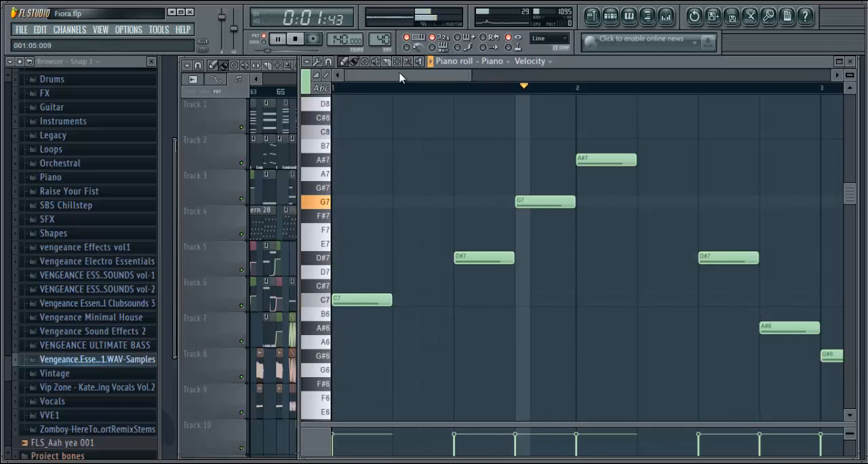
drag(399, 78, 590, 91)
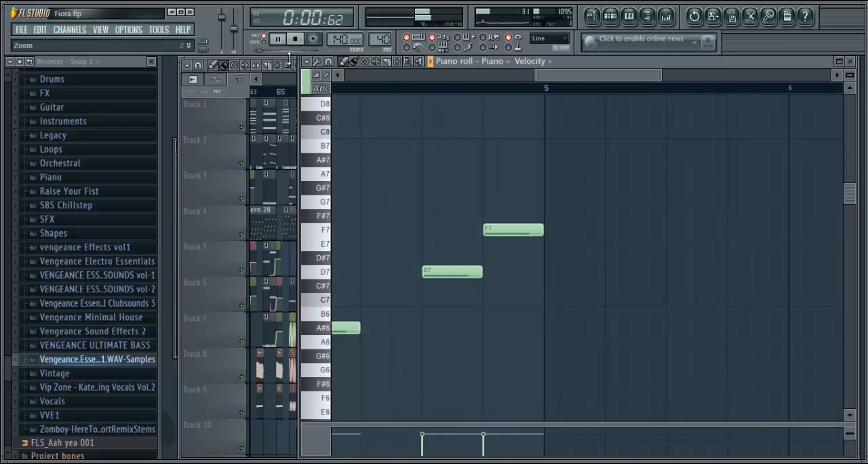
click(295, 39)
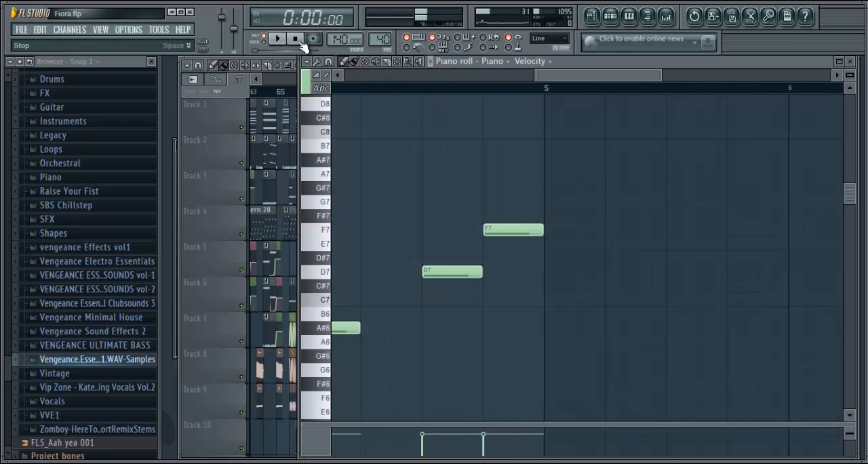
click(601, 16)
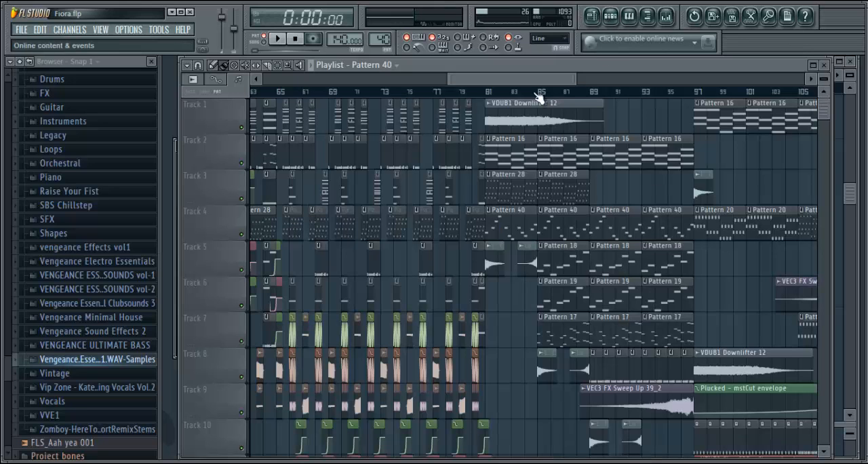
Move the song position to bar 89 and look over the patterns and clips leading to bar 97
scroll(532, 88, right, 1)
scroll(572, 93, up, 5)
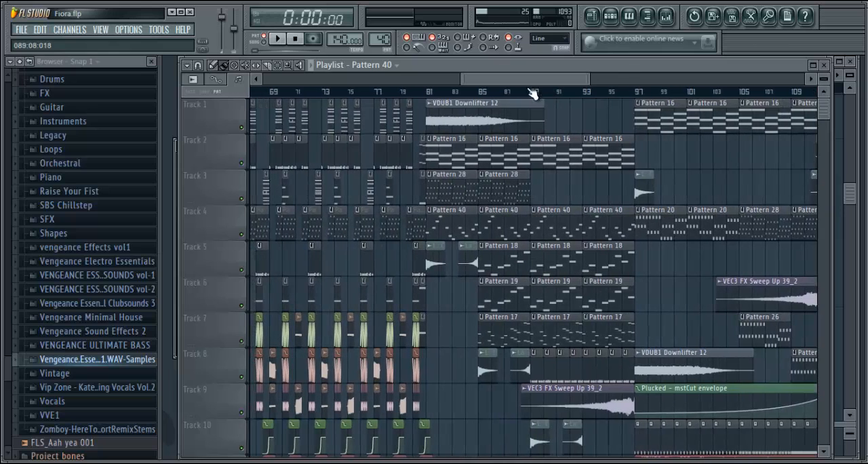
click(520, 93)
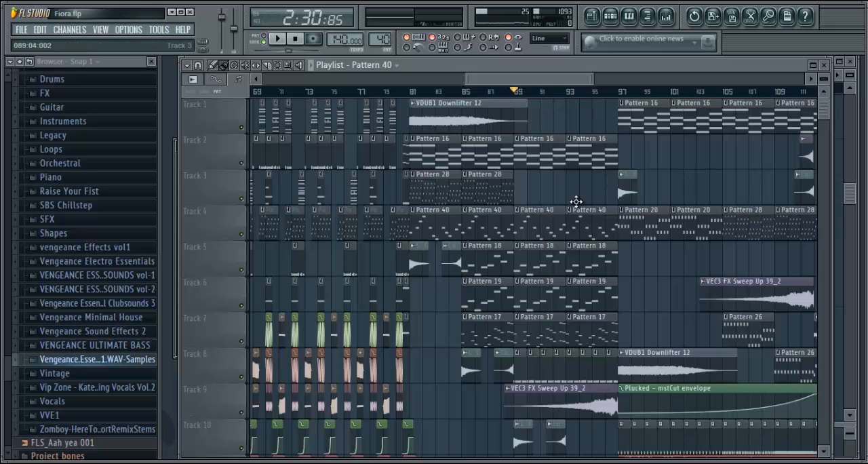
scroll(534, 90, down, 3)
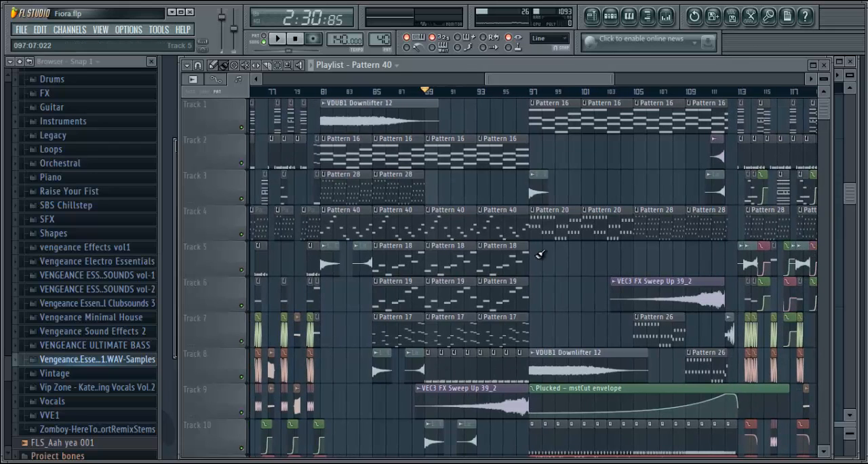
Look through the rest of the arrangement to its end, return to bar 1 and reset the song position to the start
drag(527, 80, 707, 129)
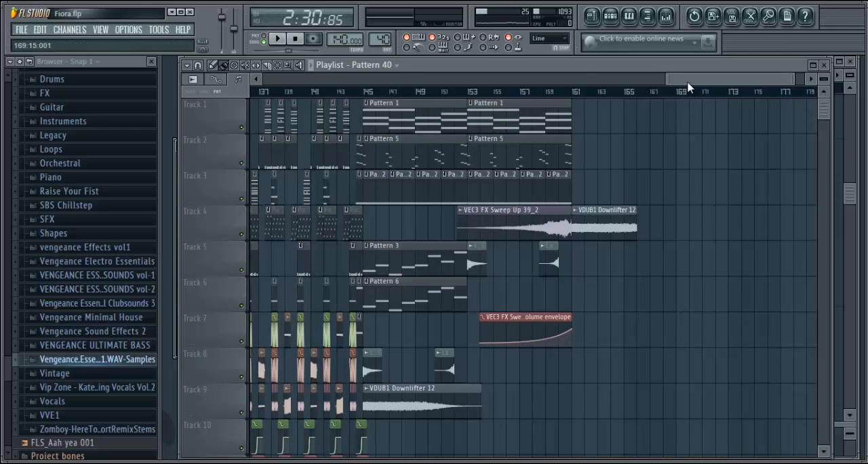
drag(689, 87, 282, 87)
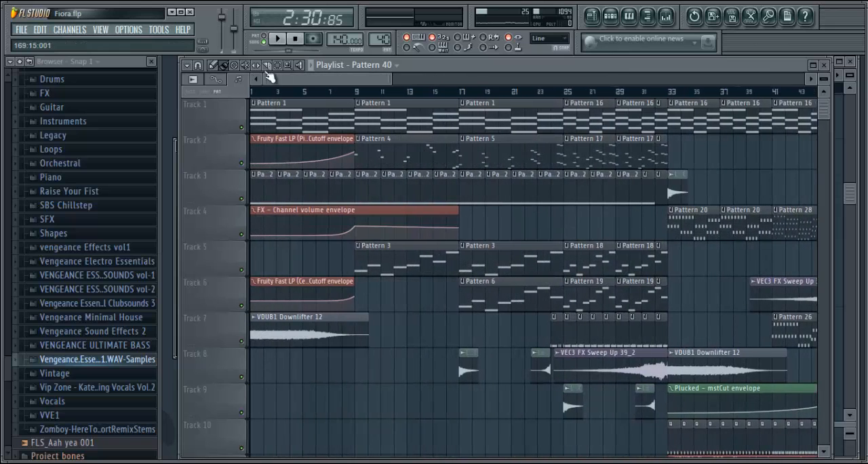
click(296, 39)
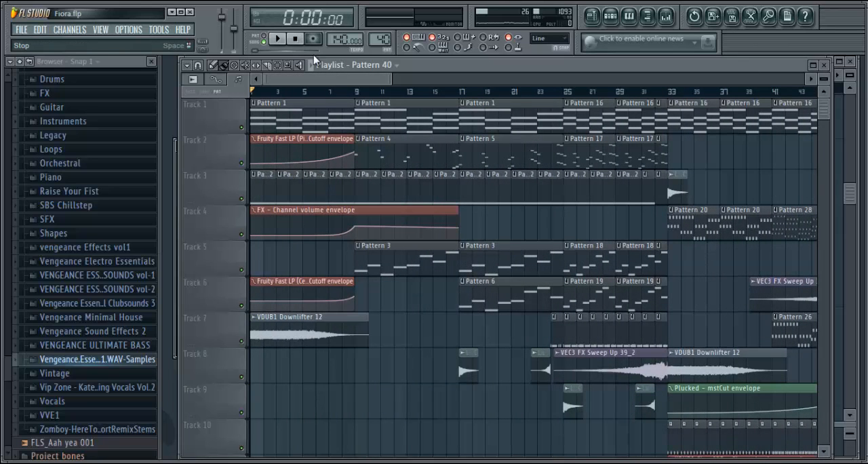
drag(339, 79, 299, 93)
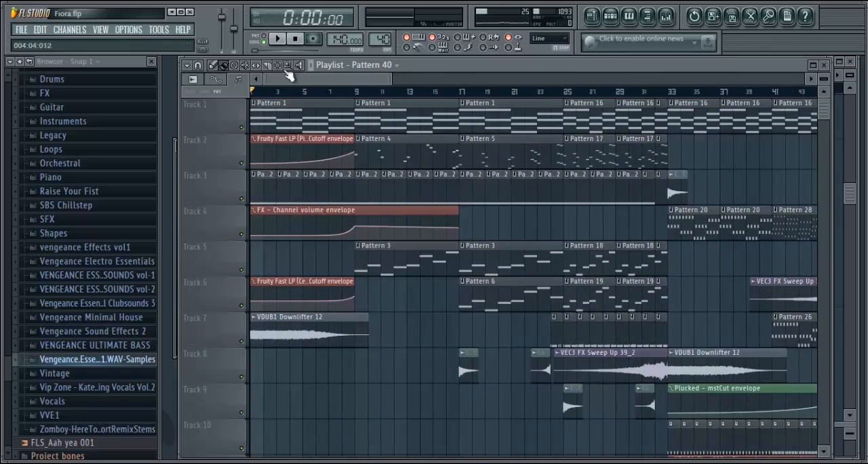